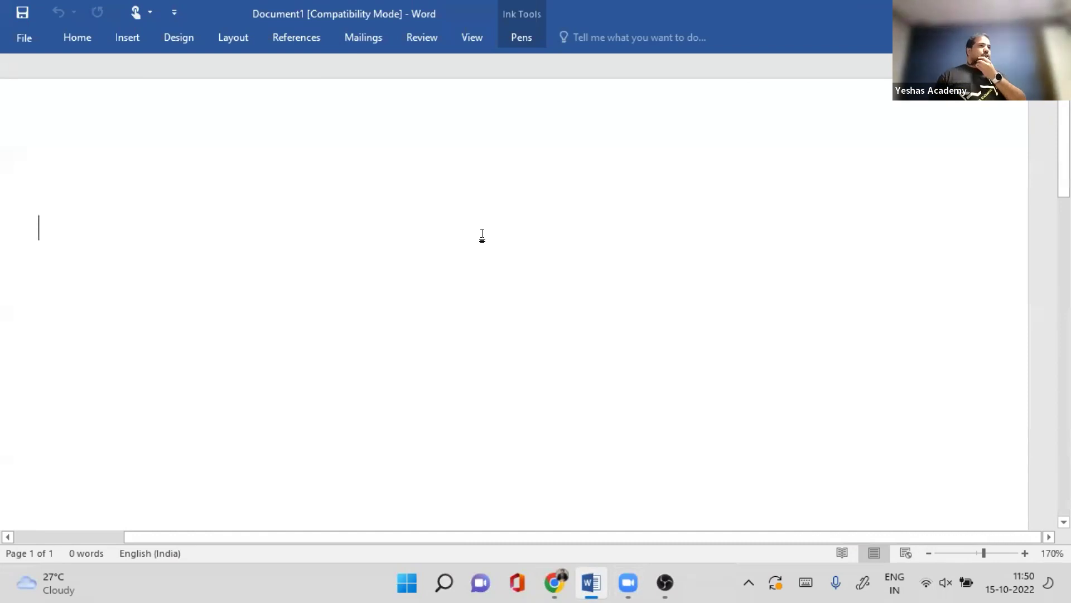
Step: Bring up the Pens ink tools and select the pen for writing on the page
{"action": "left_click", "coordinate": [523, 40]}
{"action": "left_click", "coordinate": [20, 74]}
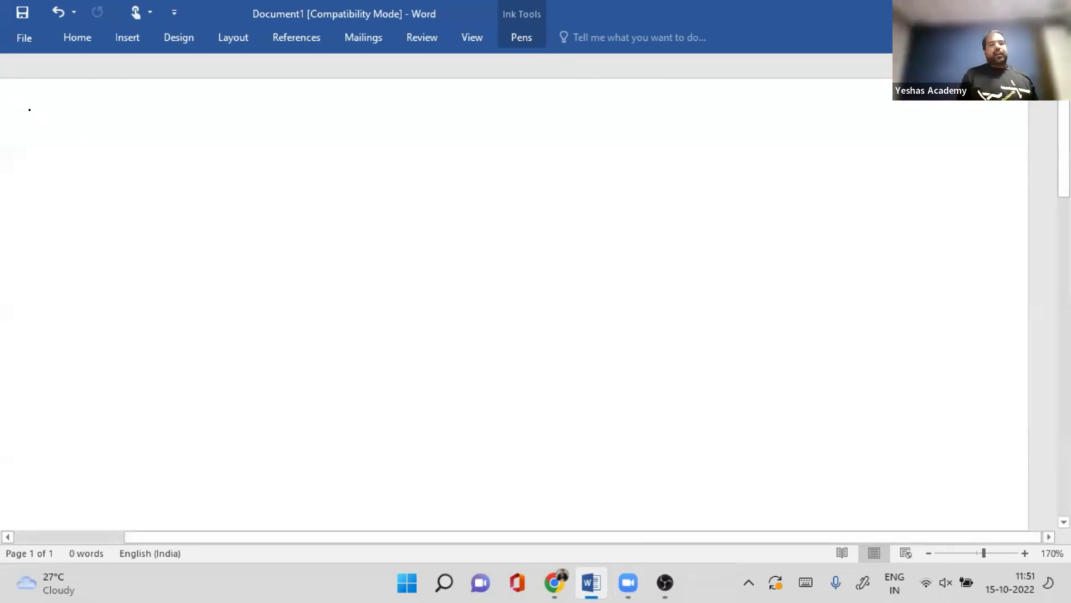
Step: Handwrite an arrow-bulleted heading 'Deduction u/c VI-A' at the top left
{"action": "left_click_drag", "start_coordinate": [30, 96], "coordinate": [45, 124]}
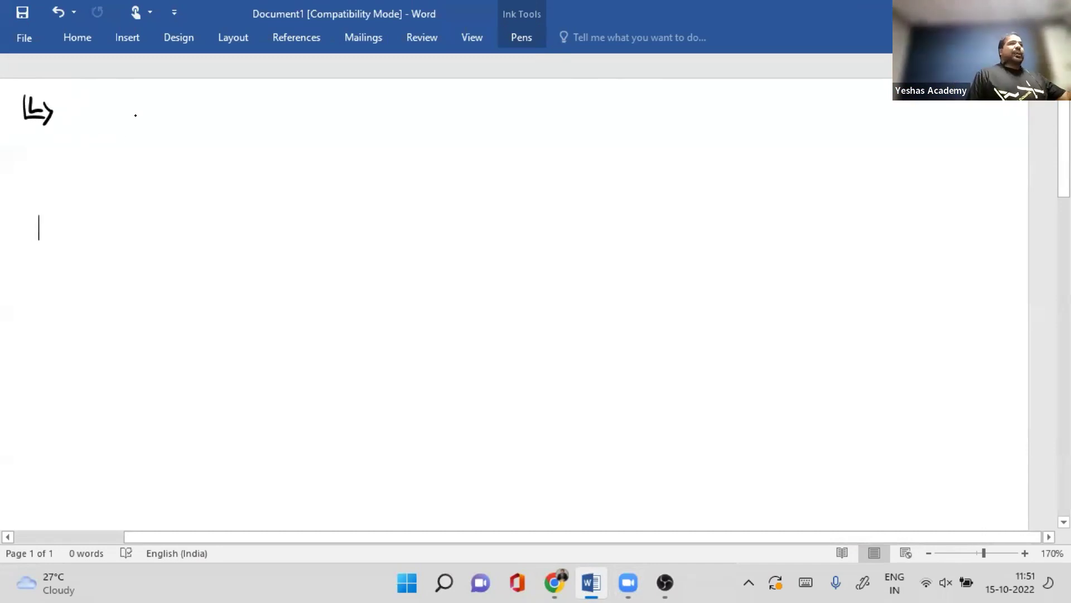
{"action": "mouse_move", "coordinate": [75, 103]}
{"action": "left_mouse_down"}
{"action": "mouse_move", "coordinate": [78, 126]}
{"action": "mouse_move", "coordinate": [89, 123]}
{"action": "left_mouse_up"}
{"action": "mouse_move", "coordinate": [90, 118]}
{"action": "left_mouse_down"}
{"action": "mouse_move", "coordinate": [107, 120]}
{"action": "mouse_move", "coordinate": [127, 100]}
{"action": "mouse_move", "coordinate": [194, 117]}
{"action": "mouse_move", "coordinate": [163, 104]}
{"action": "left_mouse_up"}
{"action": "left_click_drag", "start_coordinate": [204, 114], "coordinate": [223, 123]}
{"action": "mouse_move", "coordinate": [228, 101]}
{"action": "left_mouse_down"}
{"action": "mouse_move", "coordinate": [227, 131]}
{"action": "mouse_move", "coordinate": [235, 124]}
{"action": "left_mouse_up"}
{"action": "mouse_move", "coordinate": [265, 105]}
{"action": "left_mouse_down"}
{"action": "mouse_move", "coordinate": [273, 121]}
{"action": "mouse_move", "coordinate": [297, 97]}
{"action": "left_mouse_up"}
{"action": "left_click_drag", "start_coordinate": [267, 121], "coordinate": [310, 112]}
{"action": "left_click_drag", "start_coordinate": [314, 121], "coordinate": [329, 113]}
{"action": "mouse_move", "coordinate": [31, 139]}
{"action": "left_mouse_down"}
{"action": "mouse_move", "coordinate": [32, 154]}
{"action": "mouse_move", "coordinate": [44, 152]}
{"action": "left_mouse_up"}
Step: Add a second arrow bullet with GTI branching into A and UA
{"action": "mouse_move", "coordinate": [25, 137]}
{"action": "left_mouse_down"}
{"action": "mouse_move", "coordinate": [25, 162]}
{"action": "mouse_move", "coordinate": [45, 161]}
{"action": "left_mouse_up"}
{"action": "left_click_drag", "start_coordinate": [46, 144], "coordinate": [48, 163]}
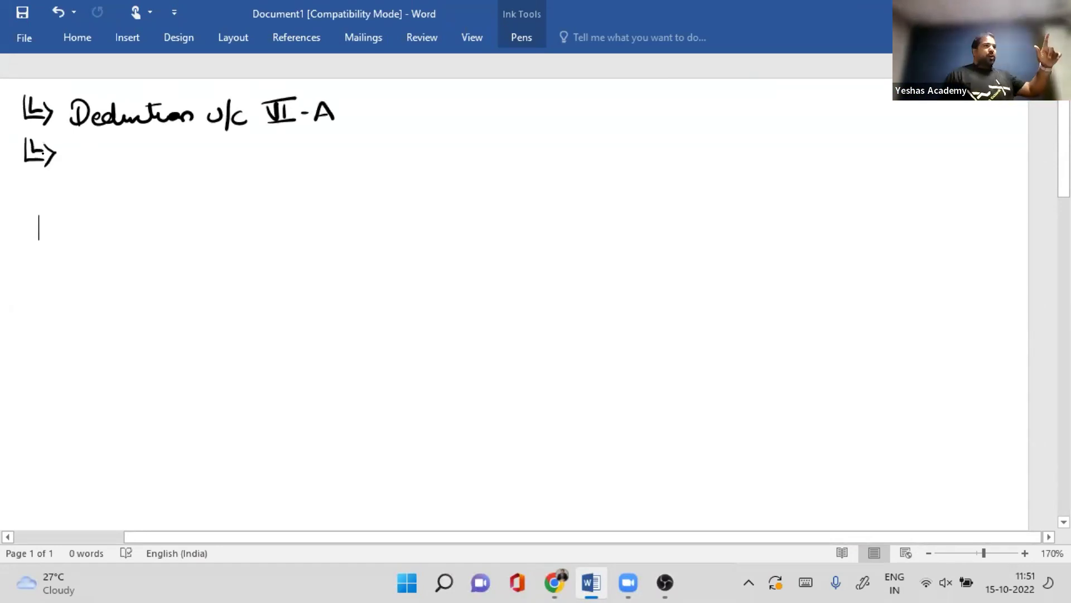
{"action": "mouse_move", "coordinate": [84, 146]}
{"action": "left_mouse_down"}
{"action": "mouse_move", "coordinate": [92, 155]}
{"action": "mouse_move", "coordinate": [114, 148]}
{"action": "left_mouse_up"}
{"action": "mouse_move", "coordinate": [105, 149]}
{"action": "left_mouse_down"}
{"action": "mouse_move", "coordinate": [105, 165]}
{"action": "mouse_move", "coordinate": [124, 166]}
{"action": "mouse_move", "coordinate": [137, 148]}
{"action": "left_mouse_up"}
{"action": "mouse_move", "coordinate": [115, 166]}
{"action": "left_mouse_down"}
{"action": "mouse_move", "coordinate": [136, 165]}
{"action": "mouse_move", "coordinate": [100, 210]}
{"action": "left_mouse_up"}
{"action": "left_click_drag", "start_coordinate": [168, 175], "coordinate": [255, 196]}
{"action": "mouse_move", "coordinate": [67, 240]}
{"action": "left_mouse_down"}
{"action": "mouse_move", "coordinate": [75, 220]}
{"action": "mouse_move", "coordinate": [83, 240]}
{"action": "left_mouse_up"}
{"action": "left_click_drag", "start_coordinate": [244, 214], "coordinate": [273, 222]}
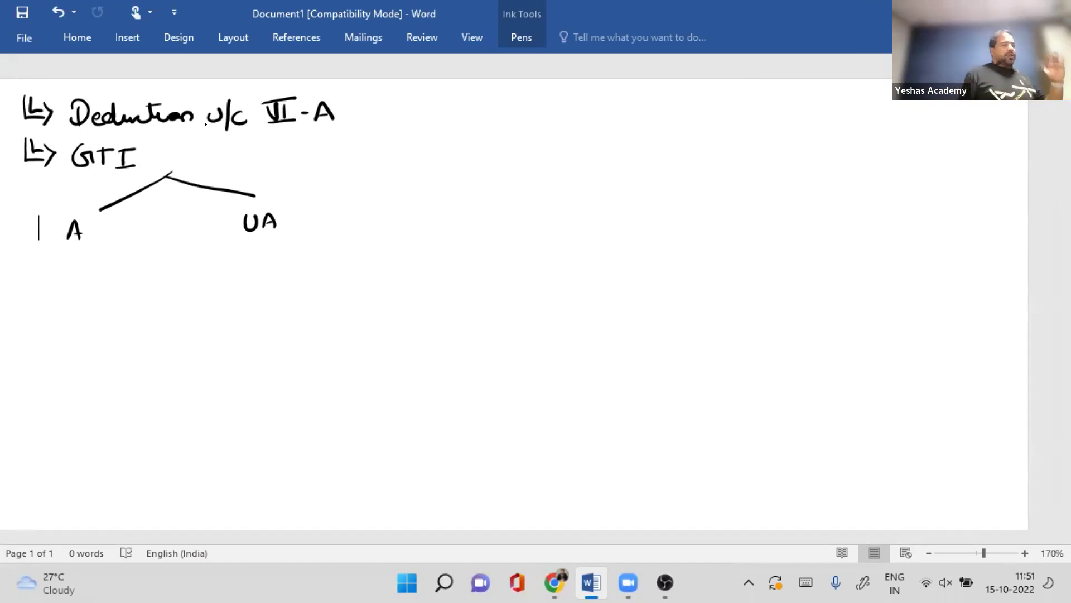
Step: Write '= 10l.' after GTI and mark UA with a cross
{"action": "left_click_drag", "start_coordinate": [149, 155], "coordinate": [161, 161]}
{"action": "left_click_drag", "start_coordinate": [173, 147], "coordinate": [174, 162]}
{"action": "left_click_drag", "start_coordinate": [186, 147], "coordinate": [211, 161]}
{"action": "left_click", "coordinate": [225, 159]}
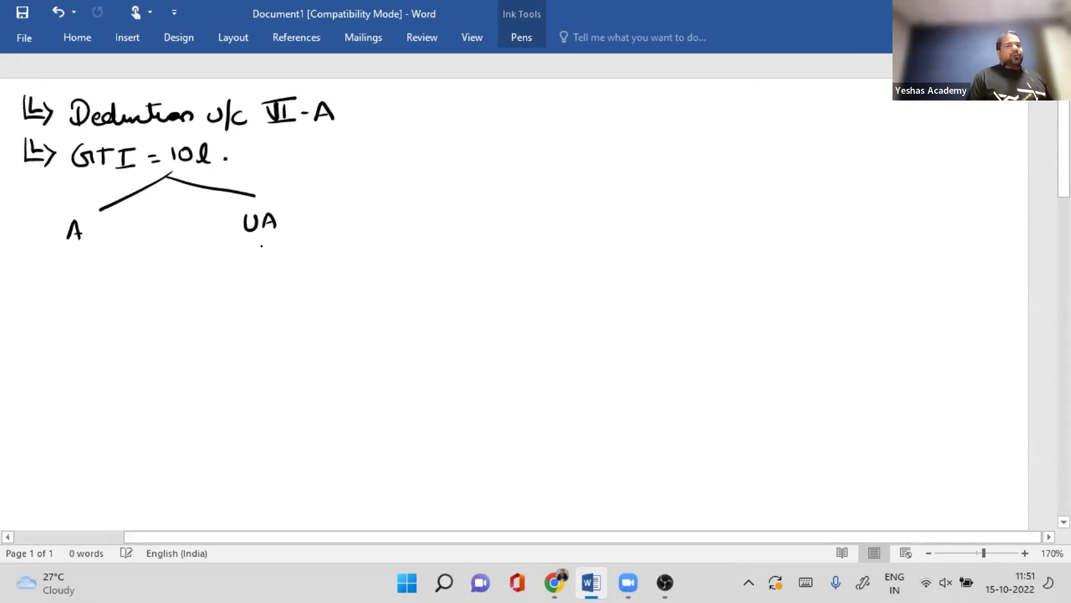
{"action": "left_click_drag", "start_coordinate": [258, 241], "coordinate": [270, 257]}
{"action": "left_click_drag", "start_coordinate": [269, 242], "coordinate": [257, 256]}
Step: Write 6,30,000 under A and draw a box around it
{"action": "left_click_drag", "start_coordinate": [58, 252], "coordinate": [63, 273]}
{"action": "left_click_drag", "start_coordinate": [73, 252], "coordinate": [74, 266]}
{"action": "left_click_drag", "start_coordinate": [93, 251], "coordinate": [109, 253]}
{"action": "left_click_drag", "start_coordinate": [126, 252], "coordinate": [143, 252]}
{"action": "left_click_drag", "start_coordinate": [104, 240], "coordinate": [46, 277]}
{"action": "left_click_drag", "start_coordinate": [103, 239], "coordinate": [35, 276]}
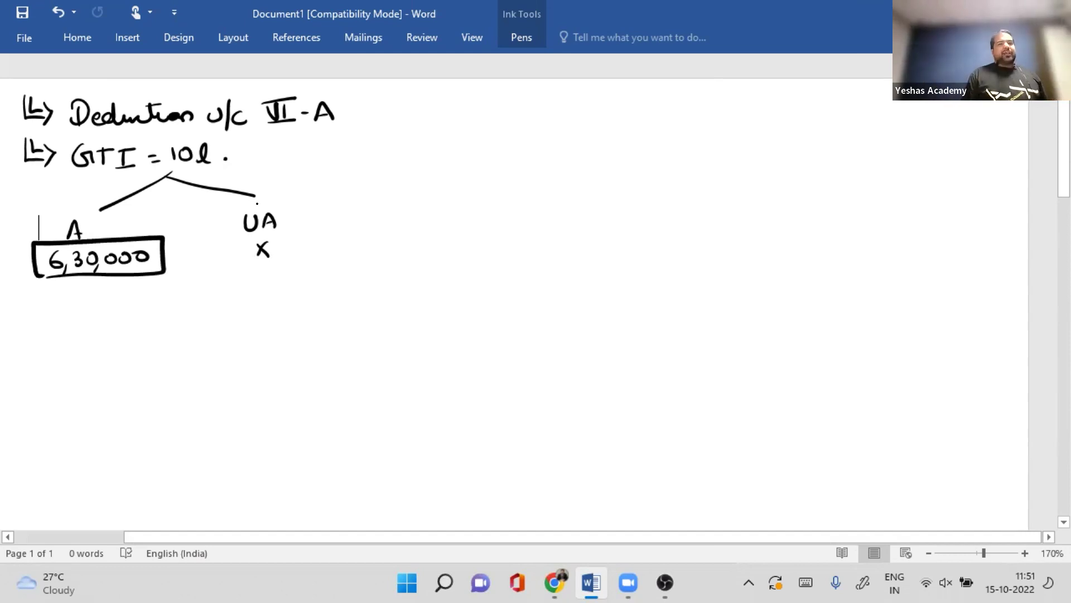
Step: Add an arrow bullet with a boxed 'Sec 80A' label right of the GTI line
{"action": "left_click_drag", "start_coordinate": [339, 137], "coordinate": [351, 163]}
{"action": "mouse_move", "coordinate": [396, 138]}
{"action": "left_mouse_down"}
{"action": "mouse_move", "coordinate": [383, 161]}
{"action": "mouse_move", "coordinate": [407, 159]}
{"action": "left_mouse_up"}
{"action": "left_click_drag", "start_coordinate": [420, 150], "coordinate": [421, 159]}
{"action": "left_click_drag", "start_coordinate": [438, 139], "coordinate": [445, 158]}
{"action": "left_click_drag", "start_coordinate": [453, 148], "coordinate": [452, 158]}
{"action": "left_click_drag", "start_coordinate": [457, 160], "coordinate": [470, 151]}
{"action": "left_click_drag", "start_coordinate": [455, 125], "coordinate": [378, 168]}
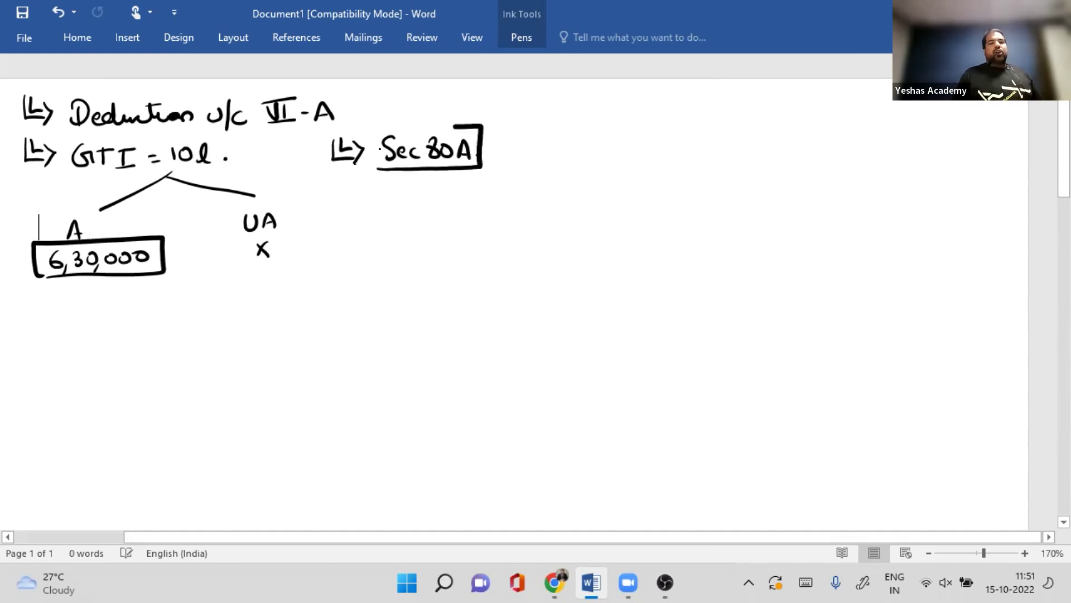
{"action": "left_click_drag", "start_coordinate": [454, 125], "coordinate": [366, 166]}
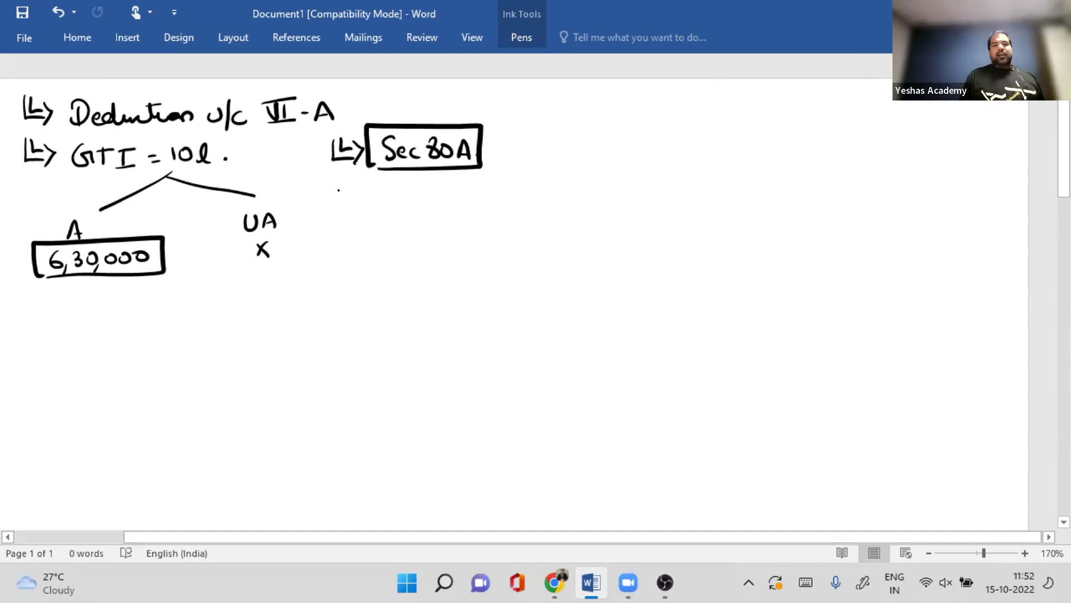
Step: Add an arrow bullet with a struck-out 80B below Sec 80A
{"action": "left_click_drag", "start_coordinate": [335, 184], "coordinate": [357, 212]}
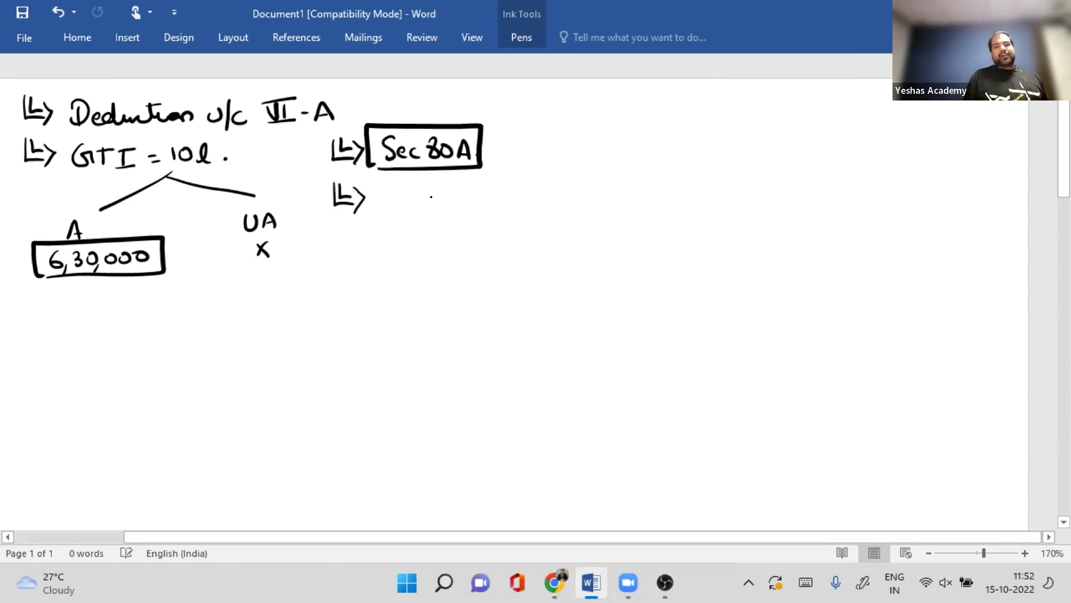
{"action": "left_click_drag", "start_coordinate": [410, 192], "coordinate": [409, 192]}
{"action": "left_click_drag", "start_coordinate": [418, 195], "coordinate": [416, 211]}
{"action": "left_click_drag", "start_coordinate": [433, 189], "coordinate": [434, 212]}
{"action": "left_click_drag", "start_coordinate": [433, 188], "coordinate": [436, 212]}
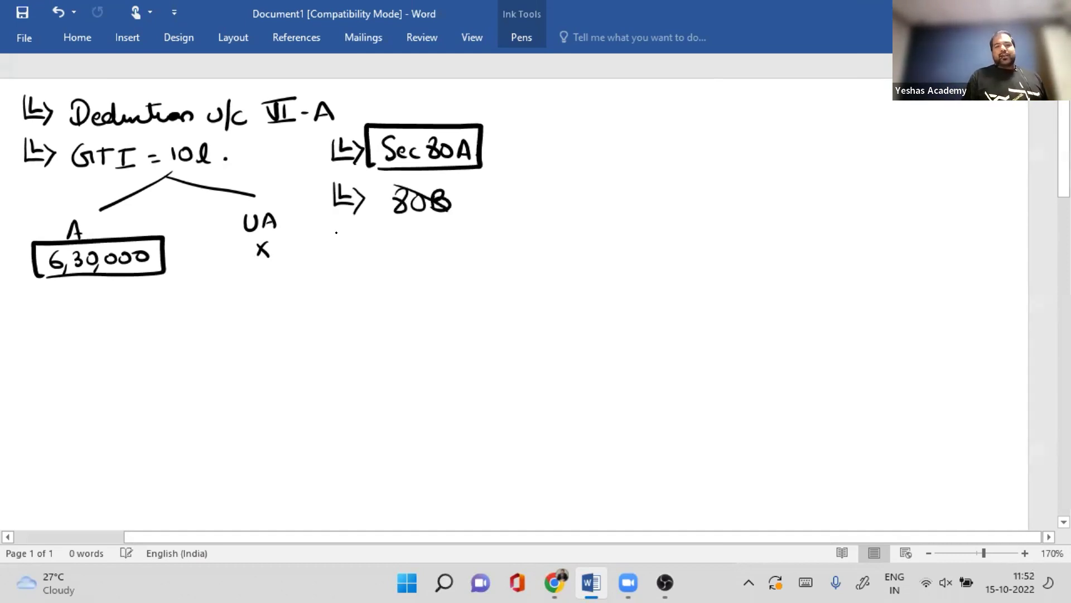
Step: Start a third arrow bullet reading '80C =' below 80B
{"action": "left_click_drag", "start_coordinate": [333, 227], "coordinate": [353, 256]}
{"action": "mouse_move", "coordinate": [384, 235]}
{"action": "left_mouse_down"}
{"action": "mouse_move", "coordinate": [385, 255]}
{"action": "mouse_move", "coordinate": [386, 245]}
{"action": "left_mouse_up"}
{"action": "left_click_drag", "start_coordinate": [406, 239], "coordinate": [405, 240]}
{"action": "left_click_drag", "start_coordinate": [436, 240], "coordinate": [438, 255]}
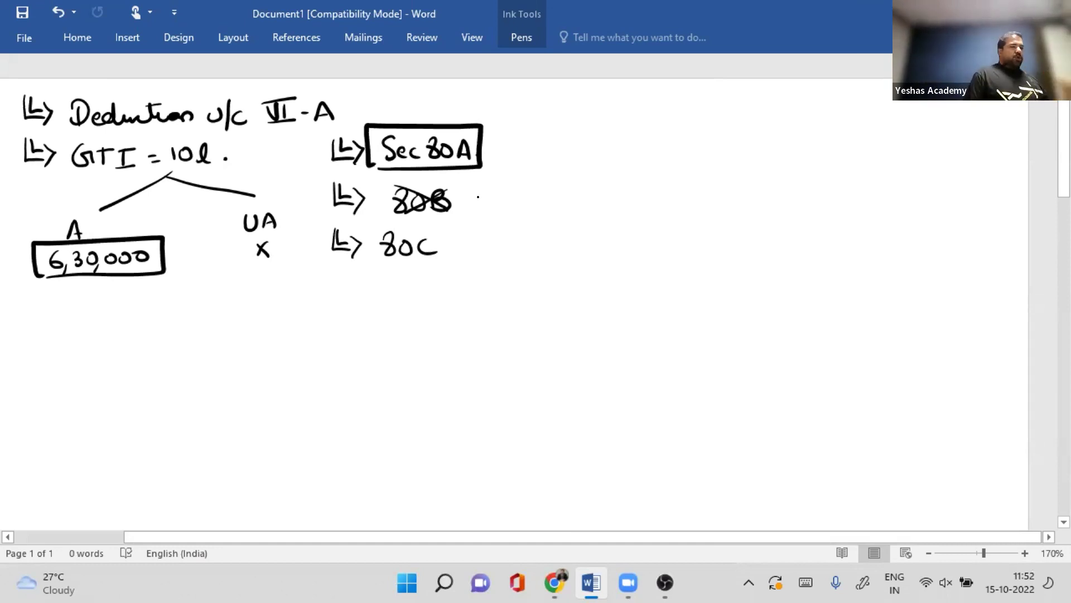
{"action": "left_click_drag", "start_coordinate": [444, 244], "coordinate": [452, 244]}
{"action": "left_click_drag", "start_coordinate": [444, 249], "coordinate": [477, 235]}
Step: Write I/HUF followed by an arrow after '80C ='
{"action": "left_click_drag", "start_coordinate": [470, 236], "coordinate": [470, 251]}
{"action": "left_click_drag", "start_coordinate": [463, 251], "coordinate": [478, 251]}
{"action": "mouse_move", "coordinate": [490, 229]}
{"action": "left_mouse_down"}
{"action": "mouse_move", "coordinate": [481, 254]}
{"action": "mouse_move", "coordinate": [503, 250]}
{"action": "left_mouse_up"}
{"action": "left_click_drag", "start_coordinate": [516, 239], "coordinate": [517, 251]}
{"action": "left_click_drag", "start_coordinate": [527, 252], "coordinate": [528, 235]}
{"action": "left_click_drag", "start_coordinate": [528, 234], "coordinate": [538, 234]}
{"action": "left_click_drag", "start_coordinate": [529, 243], "coordinate": [554, 240]}
{"action": "left_click_drag", "start_coordinate": [543, 246], "coordinate": [553, 247]}
{"action": "mouse_move", "coordinate": [556, 233]}
{"action": "left_mouse_down"}
{"action": "mouse_move", "coordinate": [556, 253]}
{"action": "mouse_move", "coordinate": [601, 242]}
{"action": "left_mouse_up"}
Step: List the initials G, L, N, N, S and A with a colon on the 80C line
{"action": "mouse_move", "coordinate": [615, 232]}
{"action": "left_mouse_down"}
{"action": "mouse_move", "coordinate": [626, 249]}
{"action": "mouse_move", "coordinate": [652, 232]}
{"action": "left_mouse_up"}
{"action": "mouse_move", "coordinate": [669, 245]}
{"action": "left_mouse_down"}
{"action": "mouse_move", "coordinate": [684, 234]}
{"action": "mouse_move", "coordinate": [703, 250]}
{"action": "mouse_move", "coordinate": [736, 249]}
{"action": "left_mouse_up"}
{"action": "left_click_drag", "start_coordinate": [757, 248], "coordinate": [812, 231]}
{"action": "left_click", "coordinate": [789, 235]}
{"action": "left_click", "coordinate": [790, 240]}
Step: Continue the 80C list with PF, SD and Mc
{"action": "mouse_move", "coordinate": [818, 228]}
{"action": "left_mouse_down"}
{"action": "mouse_move", "coordinate": [818, 240]}
{"action": "mouse_move", "coordinate": [826, 227]}
{"action": "left_mouse_up"}
{"action": "left_click_drag", "start_coordinate": [818, 235], "coordinate": [825, 233]}
{"action": "left_click_drag", "start_coordinate": [852, 229], "coordinate": [846, 242]}
{"action": "left_click_drag", "start_coordinate": [859, 225], "coordinate": [859, 241]}
{"action": "left_click_drag", "start_coordinate": [859, 226], "coordinate": [860, 242]}
{"action": "left_click_drag", "start_coordinate": [888, 242], "coordinate": [910, 238]}
{"action": "left_click_drag", "start_coordinate": [933, 228], "coordinate": [933, 243]}
{"action": "mouse_move", "coordinate": [931, 235]}
{"action": "left_mouse_down"}
{"action": "mouse_move", "coordinate": [943, 242]}
{"action": "mouse_move", "coordinate": [926, 267]}
{"action": "left_mouse_up"}
Step: Add a bracketed (NHB) note below H and end the list with IL
{"action": "left_click_drag", "start_coordinate": [931, 265], "coordinate": [947, 255]}
{"action": "left_click_drag", "start_coordinate": [949, 257], "coordinate": [965, 264]}
{"action": "left_click_drag", "start_coordinate": [971, 249], "coordinate": [972, 264]}
{"action": "mouse_move", "coordinate": [984, 228]}
{"action": "left_mouse_down"}
{"action": "mouse_move", "coordinate": [985, 240]}
{"action": "mouse_move", "coordinate": [991, 226]}
{"action": "left_mouse_up"}
{"action": "left_click_drag", "start_coordinate": [977, 241], "coordinate": [992, 241]}
{"action": "left_click_drag", "start_coordinate": [998, 226], "coordinate": [1010, 240]}
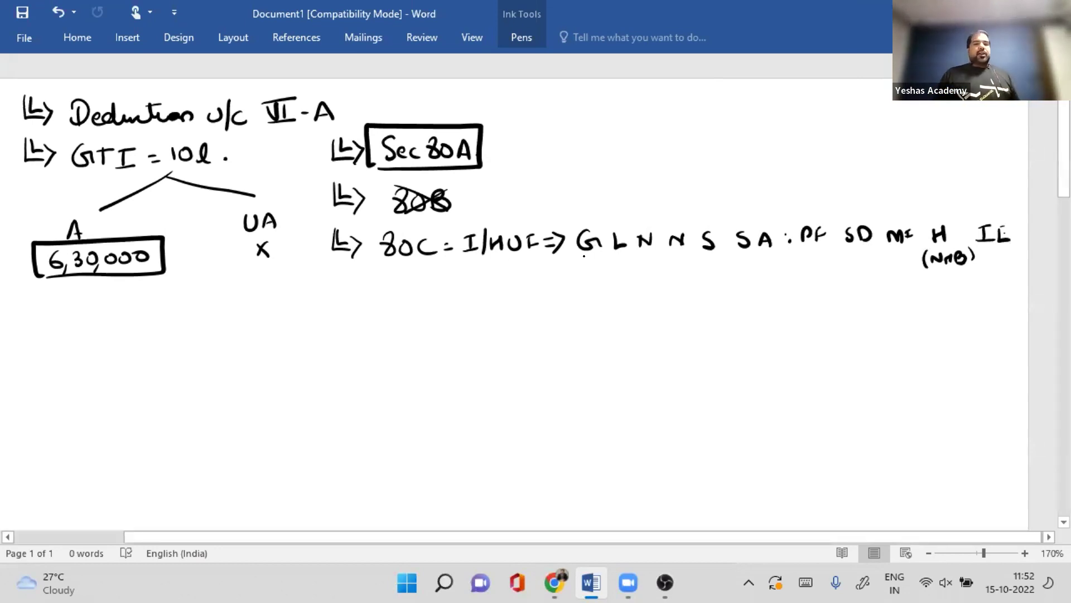
Step: Draw boxes around G, L, the two Ns, S and A on the 80C line
{"action": "left_click_drag", "start_coordinate": [576, 214], "coordinate": [578, 258]}
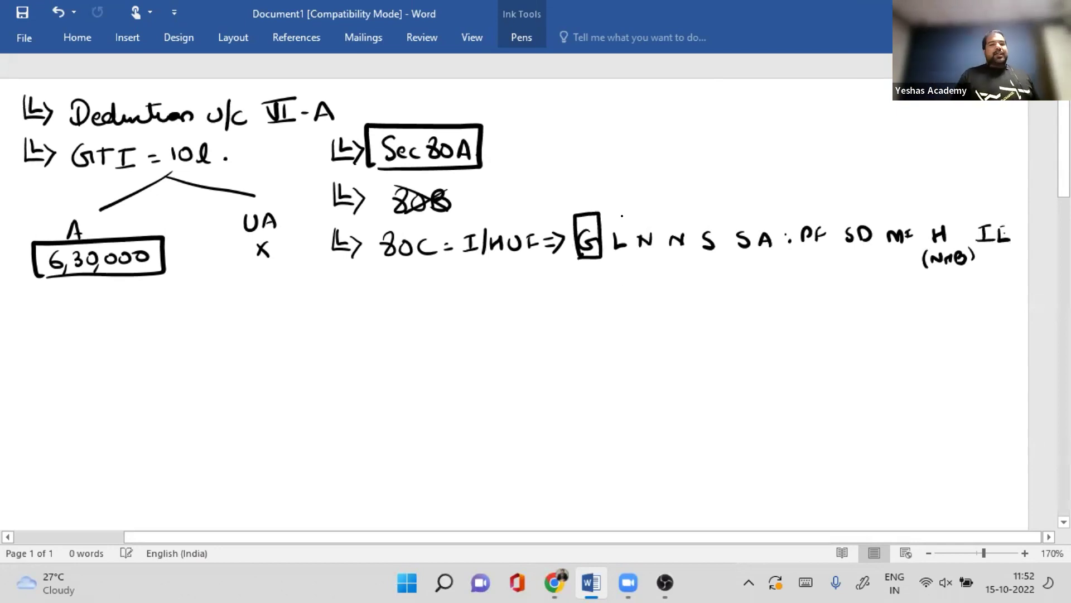
{"action": "left_click_drag", "start_coordinate": [614, 224], "coordinate": [628, 257]}
{"action": "left_click_drag", "start_coordinate": [608, 216], "coordinate": [610, 258]}
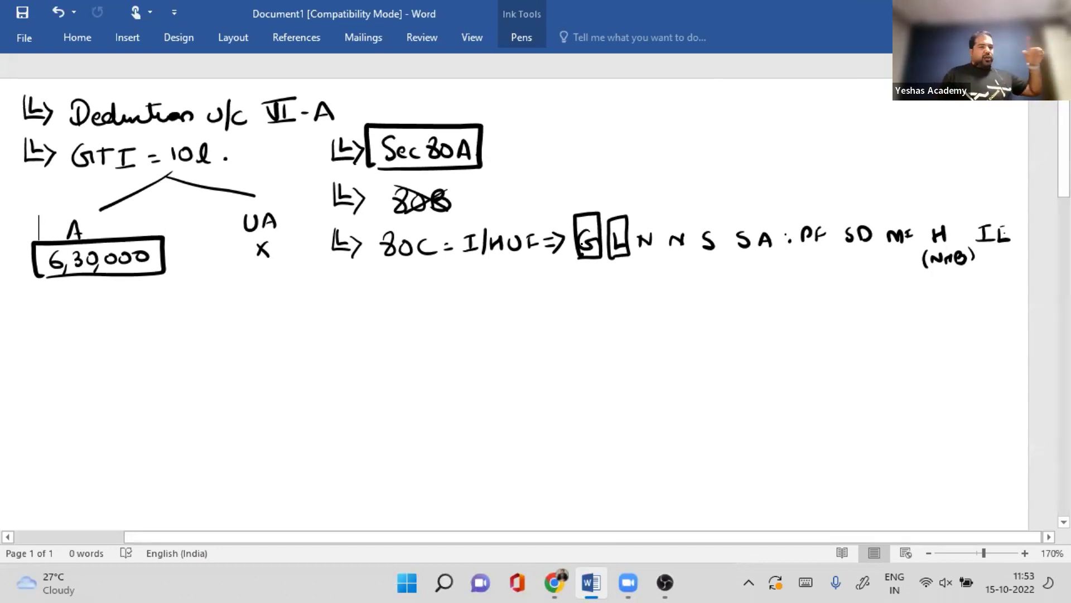
{"action": "mouse_move", "coordinate": [636, 256]}
{"action": "left_mouse_down"}
{"action": "mouse_move", "coordinate": [659, 216]}
{"action": "mouse_move", "coordinate": [636, 255]}
{"action": "mouse_move", "coordinate": [690, 216]}
{"action": "mouse_move", "coordinate": [664, 254]}
{"action": "mouse_move", "coordinate": [663, 243]}
{"action": "left_mouse_up"}
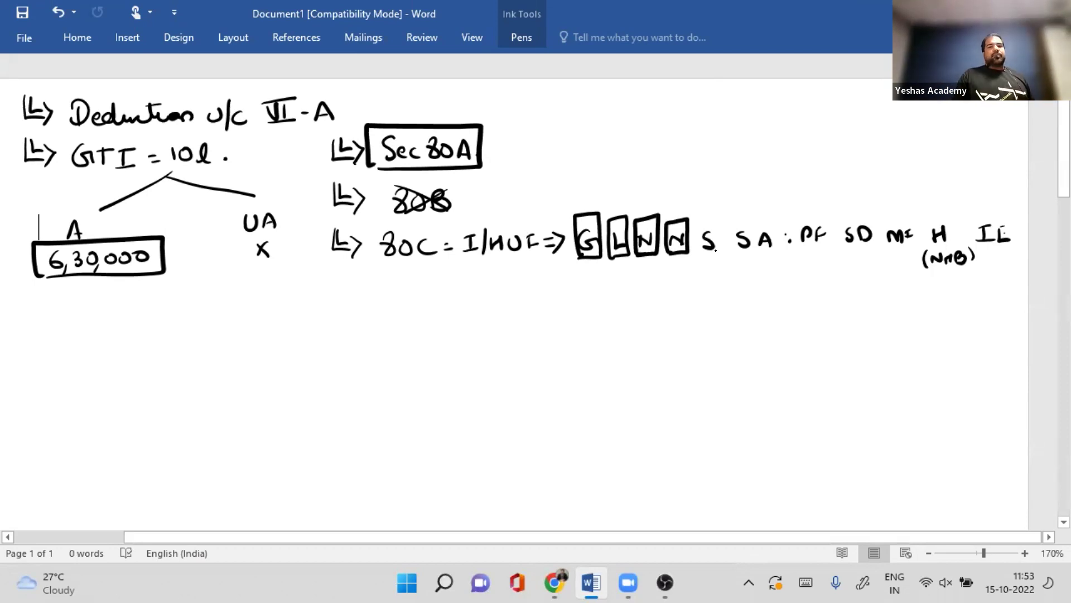
{"action": "left_click_drag", "start_coordinate": [699, 256], "coordinate": [720, 258]}
{"action": "left_click_drag", "start_coordinate": [696, 217], "coordinate": [697, 250]}
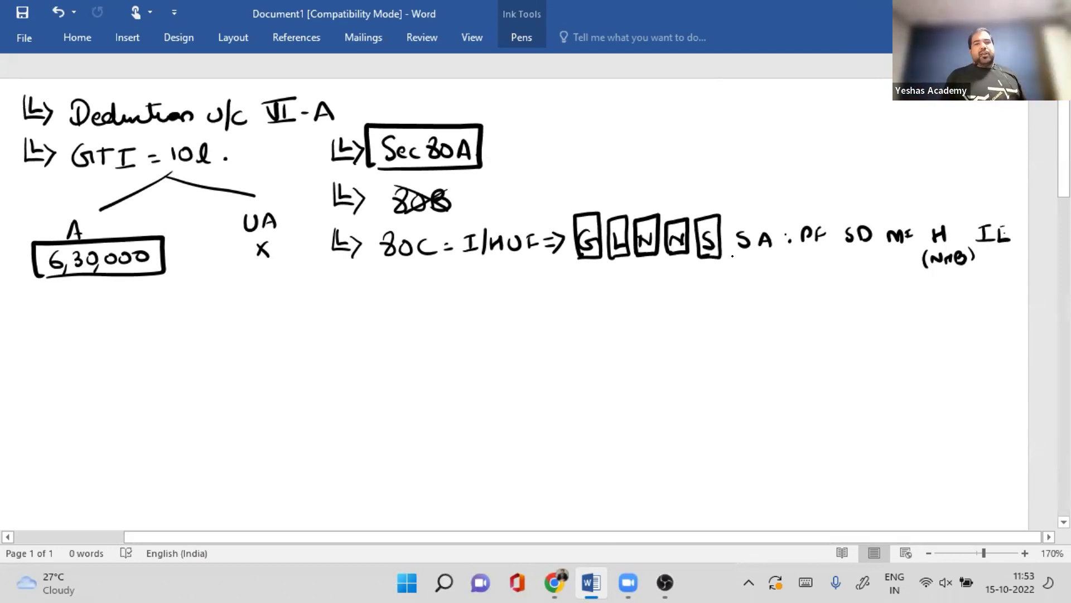
{"action": "mouse_move", "coordinate": [749, 213]}
{"action": "left_mouse_down"}
{"action": "mouse_move", "coordinate": [743, 254]}
{"action": "mouse_move", "coordinate": [750, 213]}
{"action": "left_mouse_up"}
{"action": "left_click_drag", "start_coordinate": [780, 214], "coordinate": [776, 254]}
{"action": "left_click_drag", "start_coordinate": [779, 213], "coordinate": [776, 254]}
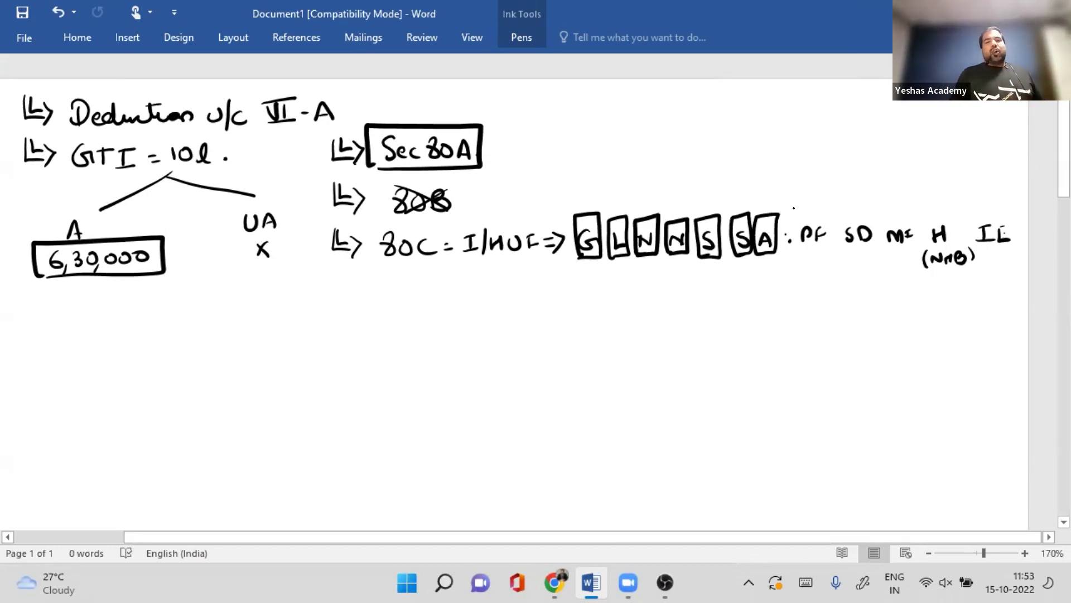
Step: Box PF, SD together with Mc, and H in the 80C list
{"action": "mouse_move", "coordinate": [798, 216]}
{"action": "left_mouse_down"}
{"action": "mouse_move", "coordinate": [799, 252]}
{"action": "mouse_move", "coordinate": [830, 206]}
{"action": "left_mouse_up"}
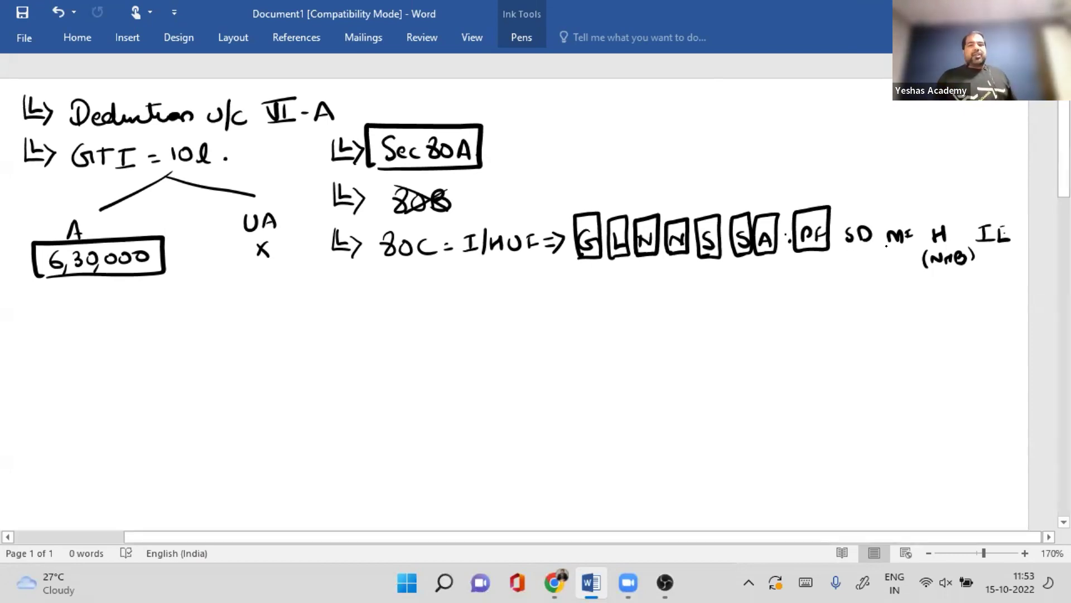
{"action": "left_click_drag", "start_coordinate": [844, 249], "coordinate": [909, 248]}
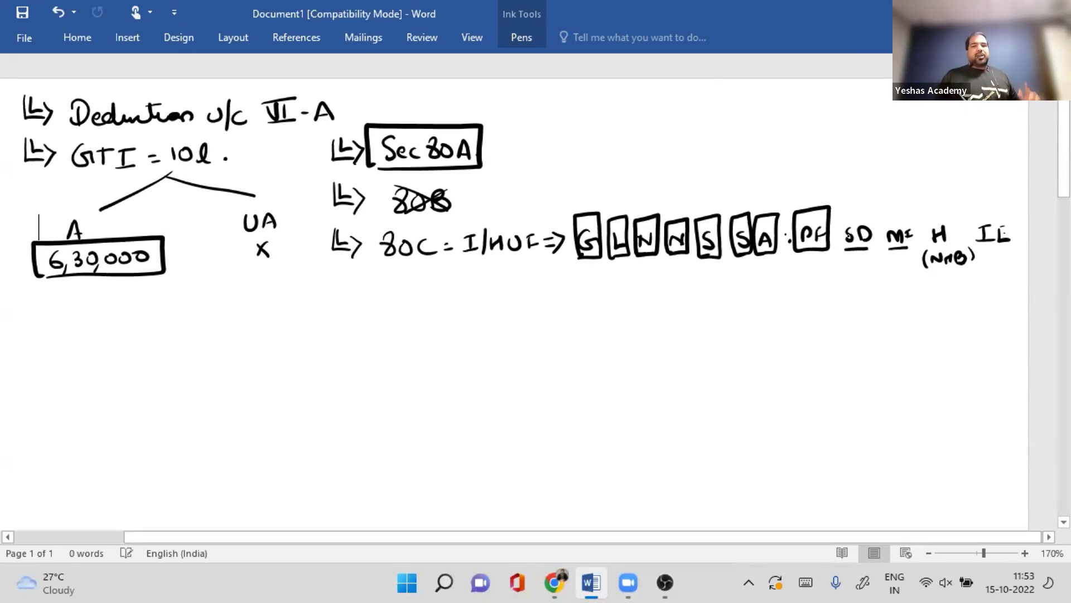
{"action": "left_click_drag", "start_coordinate": [840, 215], "coordinate": [839, 254]}
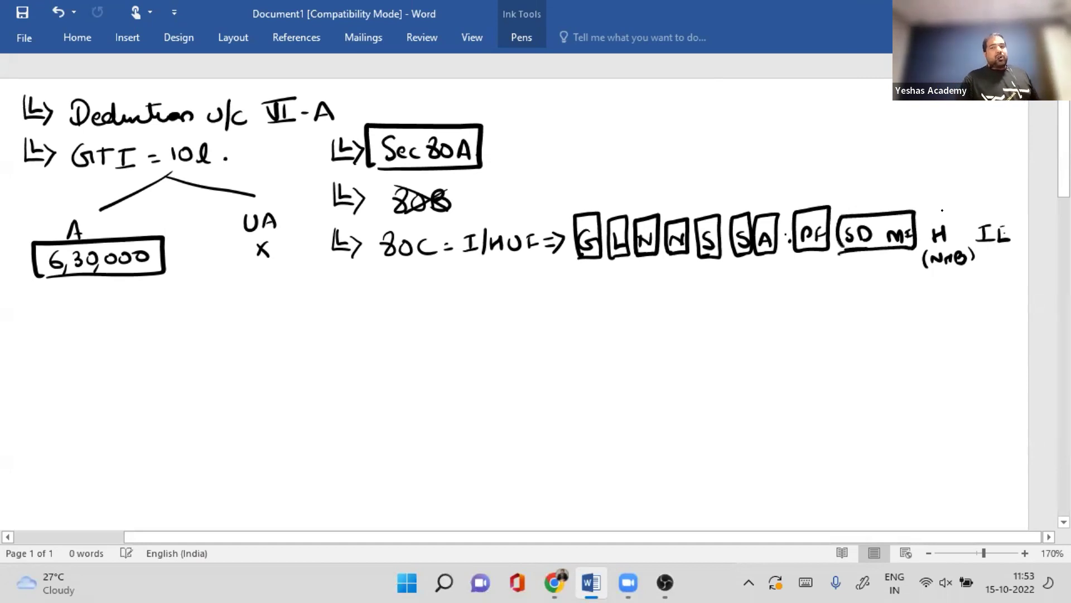
{"action": "left_click_drag", "start_coordinate": [941, 211], "coordinate": [927, 235]}
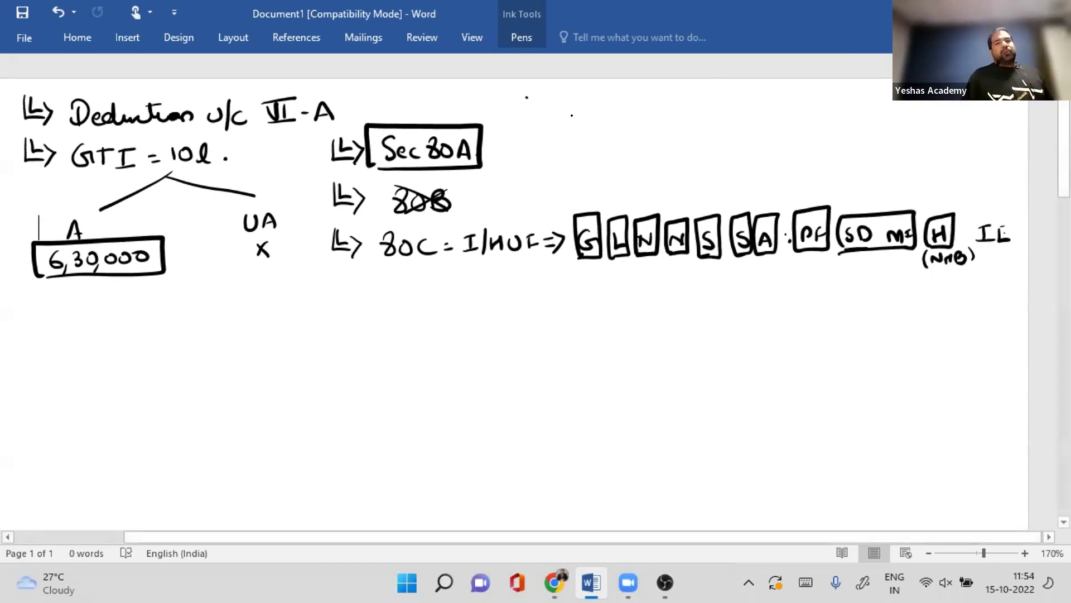
Step: Draw an arrow note at the page's top right and begin writing 'approved'
{"action": "left_click_drag", "start_coordinate": [522, 98], "coordinate": [537, 116]}
{"action": "left_click_drag", "start_coordinate": [537, 101], "coordinate": [539, 116]}
{"action": "left_click_drag", "start_coordinate": [555, 113], "coordinate": [591, 126]}
{"action": "left_click_drag", "start_coordinate": [592, 111], "coordinate": [639, 114]}
Step: Finish 'approved.' at top right and box the (NAB) note and IL
{"action": "left_click_drag", "start_coordinate": [641, 112], "coordinate": [654, 96]}
{"action": "left_click", "coordinate": [659, 112]}
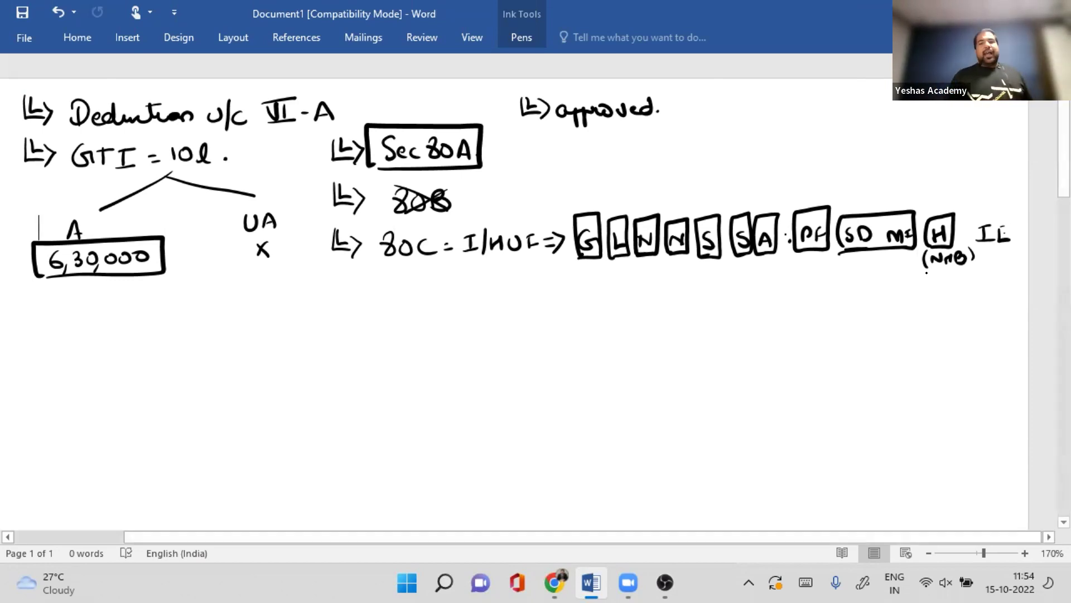
{"action": "mouse_move", "coordinate": [927, 272]}
{"action": "left_mouse_down"}
{"action": "mouse_move", "coordinate": [977, 248]}
{"action": "mouse_move", "coordinate": [918, 262]}
{"action": "mouse_move", "coordinate": [920, 271]}
{"action": "left_mouse_up"}
{"action": "mouse_move", "coordinate": [1004, 213]}
{"action": "left_mouse_down"}
{"action": "mouse_move", "coordinate": [985, 251]}
{"action": "mouse_move", "coordinate": [974, 250]}
{"action": "left_mouse_up"}
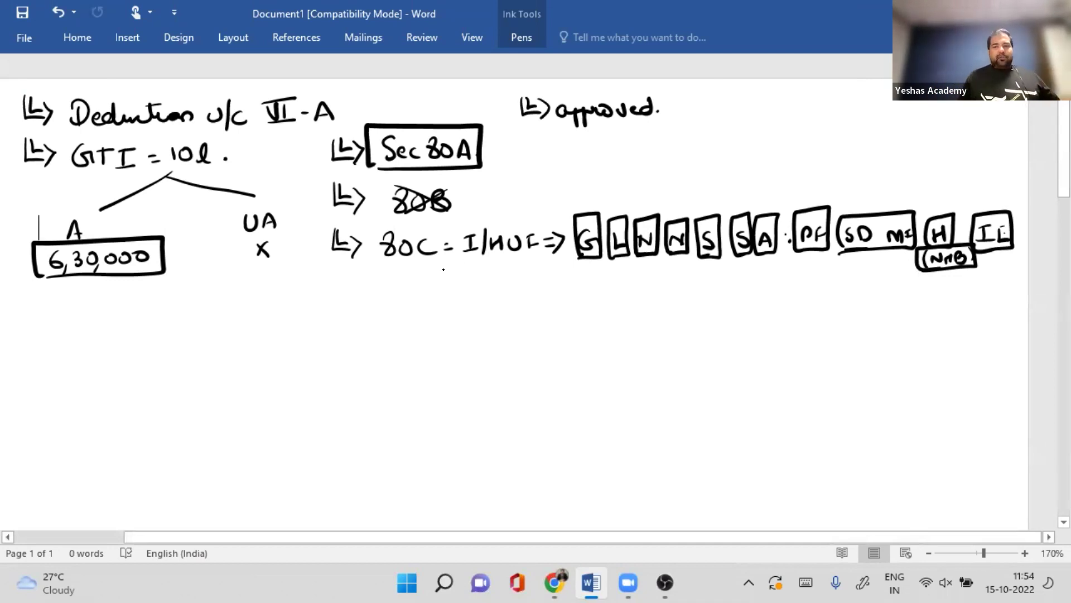
Step: Write '80CCC =>' on a new line below the 80C list
{"action": "left_click_drag", "start_coordinate": [403, 285], "coordinate": [436, 313]}
{"action": "left_click_drag", "start_coordinate": [448, 295], "coordinate": [449, 313]}
{"action": "mouse_move", "coordinate": [467, 295]}
{"action": "left_mouse_down"}
{"action": "mouse_move", "coordinate": [469, 311]}
{"action": "mouse_move", "coordinate": [491, 299]}
{"action": "left_mouse_up"}
{"action": "left_click_drag", "start_coordinate": [478, 307], "coordinate": [496, 296]}
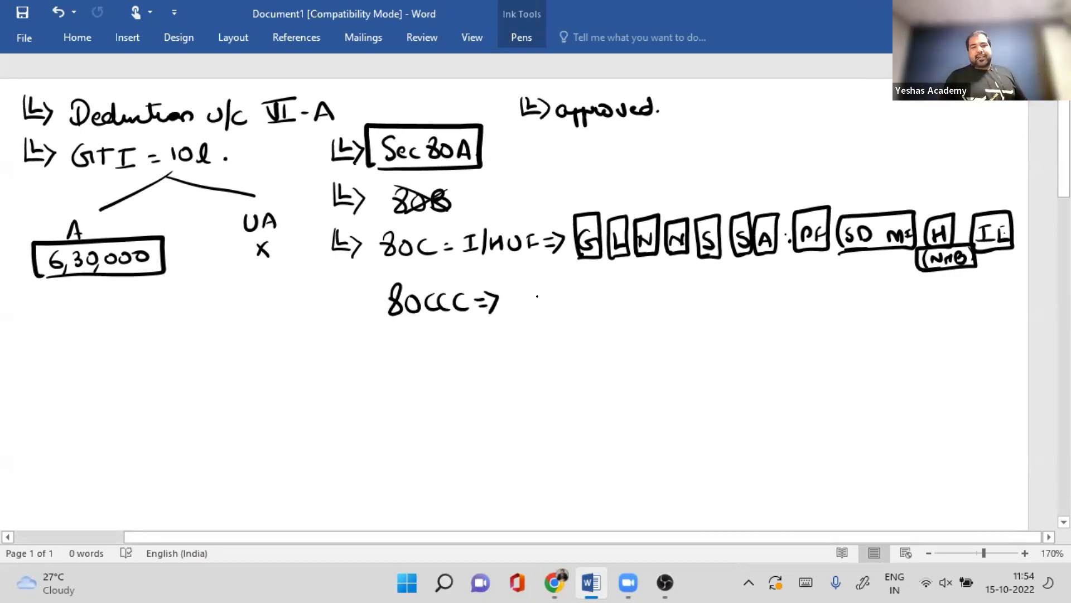
Step: Write 'LIC =>' after 80CCC and add a tick
{"action": "left_click_drag", "start_coordinate": [514, 294], "coordinate": [532, 310]}
{"action": "left_click_drag", "start_coordinate": [533, 291], "coordinate": [549, 291]}
{"action": "left_click_drag", "start_coordinate": [541, 291], "coordinate": [540, 311]}
{"action": "left_click_drag", "start_coordinate": [534, 311], "coordinate": [549, 310]}
{"action": "mouse_move", "coordinate": [569, 292]}
{"action": "left_mouse_down"}
{"action": "mouse_move", "coordinate": [570, 309]}
{"action": "mouse_move", "coordinate": [591, 297]}
{"action": "left_mouse_up"}
{"action": "left_click_drag", "start_coordinate": [580, 303], "coordinate": [593, 302]}
{"action": "left_click_drag", "start_coordinate": [592, 293], "coordinate": [593, 306]}
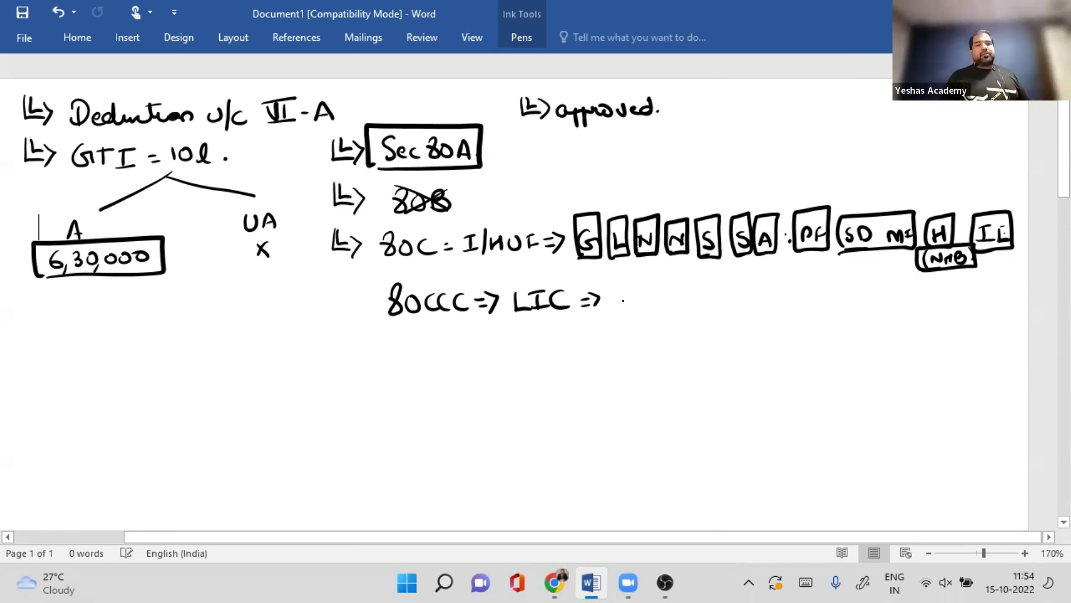
{"action": "left_click_drag", "start_coordinate": [625, 294], "coordinate": [649, 284]}
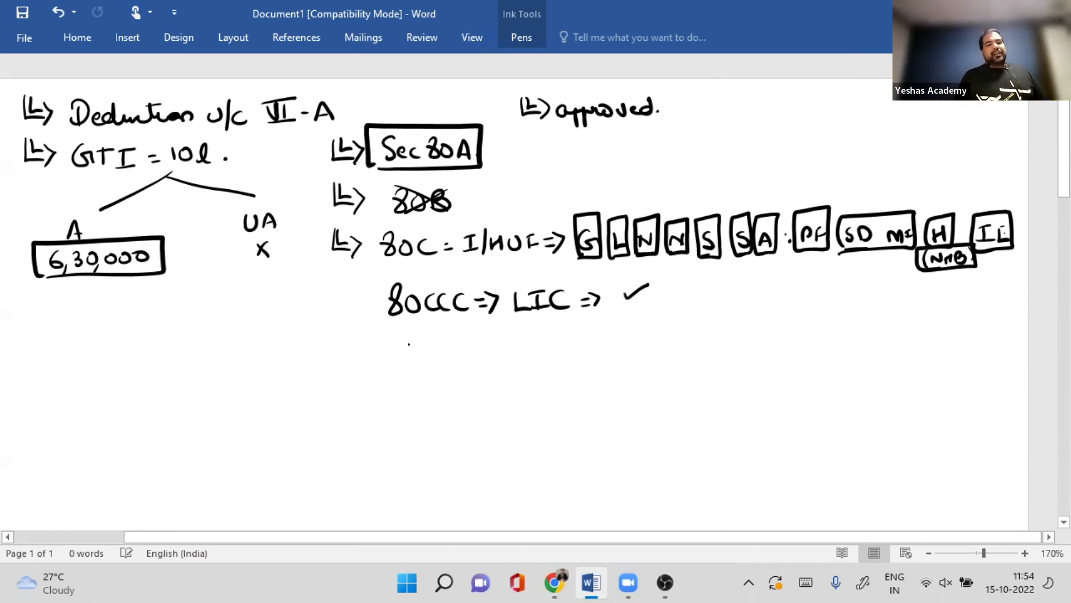
Step: Add an '80CCD =>' line below 80CCC and a bracket grouping the 80C lines
{"action": "left_click_drag", "start_coordinate": [405, 340], "coordinate": [402, 341]}
{"action": "left_click_drag", "start_coordinate": [418, 350], "coordinate": [474, 363]}
{"action": "left_click_drag", "start_coordinate": [486, 353], "coordinate": [505, 359]}
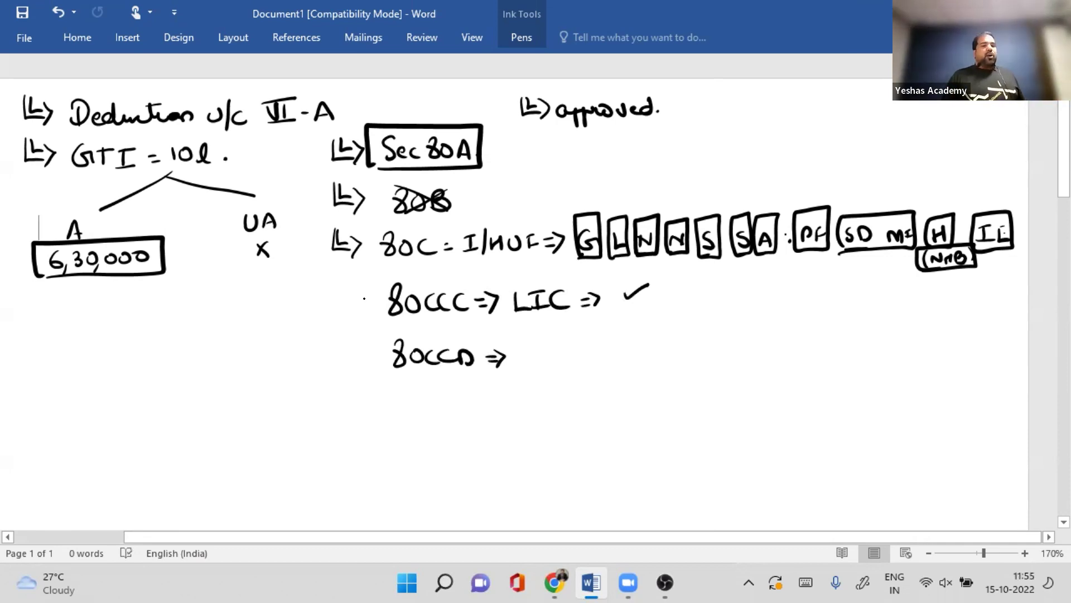
{"action": "mouse_move", "coordinate": [368, 245]}
{"action": "left_mouse_down"}
{"action": "mouse_move", "coordinate": [375, 236]}
{"action": "mouse_move", "coordinate": [379, 362]}
{"action": "left_mouse_up"}
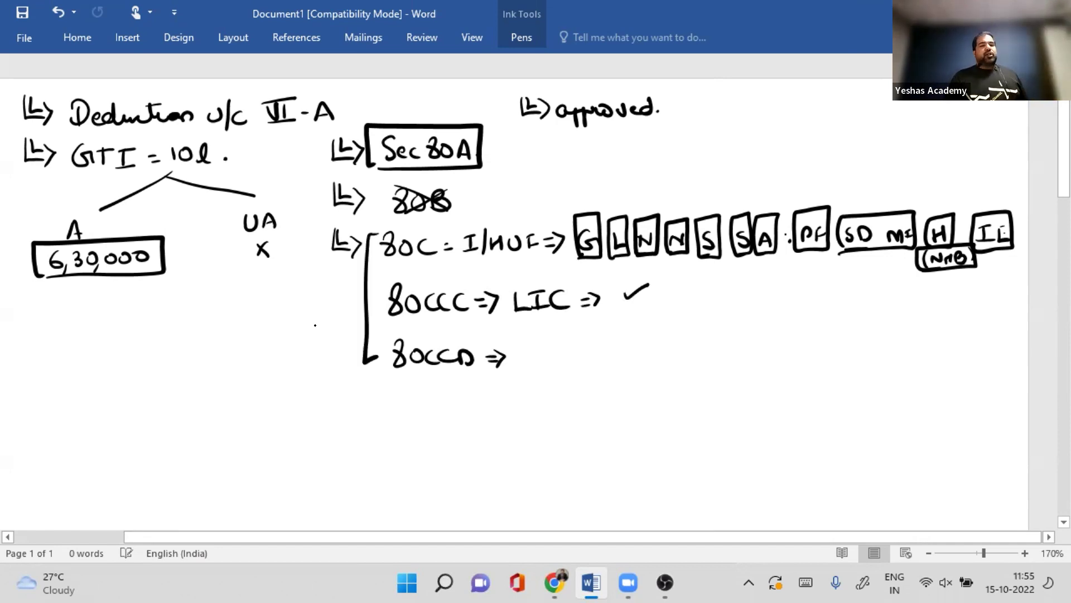
Step: Write 80CCE with CCE underlined below the UA branch
{"action": "left_click_drag", "start_coordinate": [251, 289], "coordinate": [249, 290]}
{"action": "left_click_drag", "start_coordinate": [265, 298], "coordinate": [275, 313]}
{"action": "left_click_drag", "start_coordinate": [292, 289], "coordinate": [288, 309]}
{"action": "left_click_drag", "start_coordinate": [306, 283], "coordinate": [303, 305]}
{"action": "left_click_drag", "start_coordinate": [306, 282], "coordinate": [313, 281]}
{"action": "left_click_drag", "start_coordinate": [305, 294], "coordinate": [311, 292]}
{"action": "mouse_move", "coordinate": [304, 305]}
{"action": "left_mouse_down"}
{"action": "mouse_move", "coordinate": [314, 301]}
{"action": "mouse_move", "coordinate": [285, 313]}
{"action": "left_mouse_up"}
{"action": "left_click_drag", "start_coordinate": [294, 314], "coordinate": [302, 310]}
{"action": "mouse_move", "coordinate": [307, 308]}
{"action": "left_mouse_down"}
{"action": "mouse_move", "coordinate": [316, 304]}
{"action": "mouse_move", "coordinate": [288, 337]}
{"action": "left_mouse_up"}
Step: Write the 1,50,000 limit below 80CCE and box it
{"action": "left_click_drag", "start_coordinate": [298, 335], "coordinate": [291, 342]}
{"action": "left_click_drag", "start_coordinate": [252, 354], "coordinate": [252, 366]}
{"action": "left_click_drag", "start_coordinate": [258, 369], "coordinate": [265, 367]}
{"action": "left_click_drag", "start_coordinate": [283, 356], "coordinate": [285, 374]}
{"action": "left_click_drag", "start_coordinate": [301, 357], "coordinate": [300, 359]}
{"action": "left_click_drag", "start_coordinate": [315, 357], "coordinate": [315, 358]}
{"action": "left_click_drag", "start_coordinate": [329, 357], "coordinate": [328, 358]}
{"action": "left_click_drag", "start_coordinate": [238, 345], "coordinate": [248, 380]}
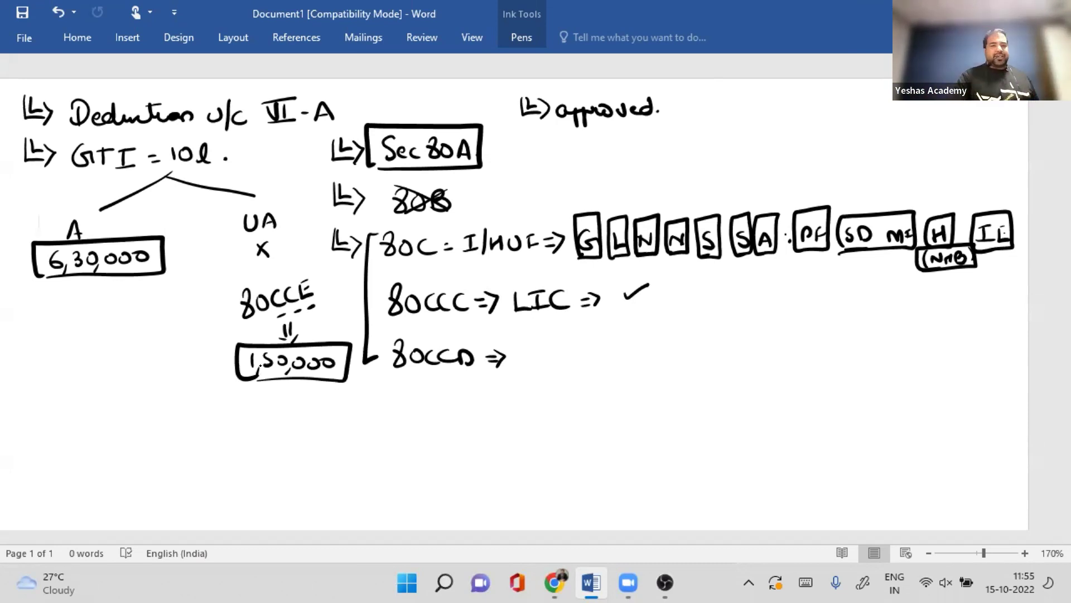
Step: Scroll down and handwrite '80D = I/H' on a new line
{"action": "scroll", "coordinate": [260, 366], "scroll_direction": "down", "scroll_amount": 1}
{"action": "scroll", "coordinate": [260, 366], "scroll_direction": "down", "scroll_amount": 3}
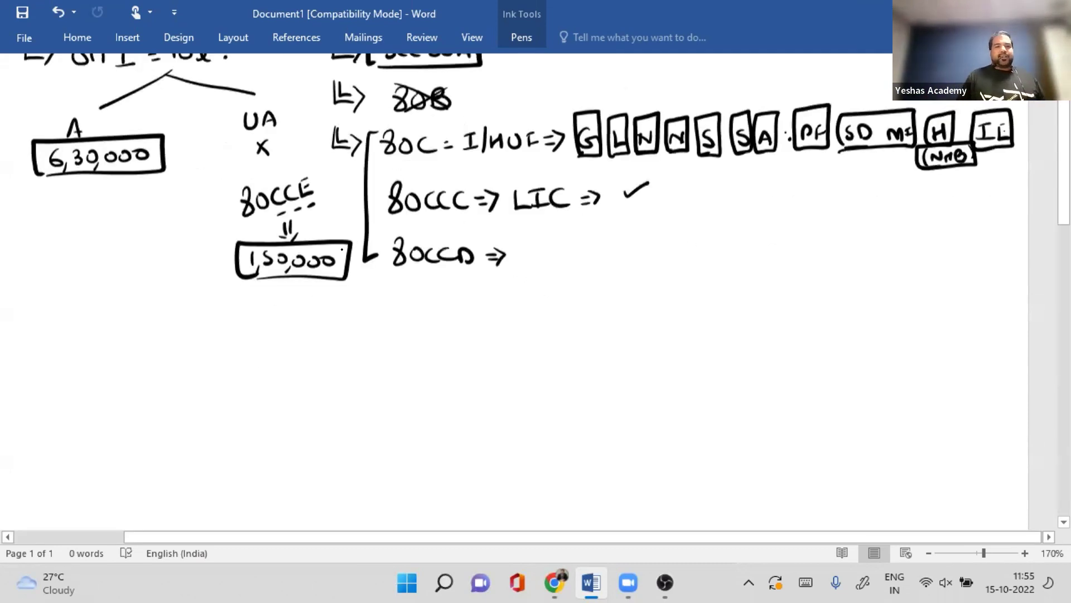
{"action": "scroll", "coordinate": [342, 250], "scroll_direction": "down", "scroll_amount": 2}
{"action": "left_click_drag", "start_coordinate": [342, 247], "coordinate": [361, 267]}
{"action": "left_click_drag", "start_coordinate": [363, 254], "coordinate": [364, 269]}
{"action": "left_click_drag", "start_coordinate": [397, 248], "coordinate": [412, 255]}
{"action": "left_click_drag", "start_coordinate": [424, 253], "coordinate": [428, 268]}
{"action": "left_click_drag", "start_coordinate": [441, 255], "coordinate": [449, 255]}
{"action": "left_click_drag", "start_coordinate": [441, 263], "coordinate": [449, 262]}
{"action": "left_click_drag", "start_coordinate": [463, 250], "coordinate": [477, 250]}
{"action": "mouse_move", "coordinate": [470, 252]}
{"action": "left_mouse_down"}
{"action": "mouse_move", "coordinate": [467, 267]}
{"action": "mouse_move", "coordinate": [487, 269]}
{"action": "left_mouse_up"}
{"action": "left_click_drag", "start_coordinate": [496, 253], "coordinate": [495, 268]}
{"action": "mouse_move", "coordinate": [496, 258]}
{"action": "left_mouse_down"}
{"action": "mouse_move", "coordinate": [508, 266]}
{"action": "mouse_move", "coordinate": [527, 255]}
{"action": "left_mouse_up"}
Step: Add an arrow and 'MPne' after 80D = I/H
{"action": "left_click_drag", "start_coordinate": [518, 262], "coordinate": [526, 262]}
{"action": "mouse_move", "coordinate": [527, 250]}
{"action": "left_mouse_down"}
{"action": "mouse_move", "coordinate": [528, 267]}
{"action": "mouse_move", "coordinate": [566, 264]}
{"action": "left_mouse_up"}
{"action": "left_click_drag", "start_coordinate": [571, 255], "coordinate": [575, 251]}
{"action": "left_click_drag", "start_coordinate": [584, 262], "coordinate": [612, 260]}
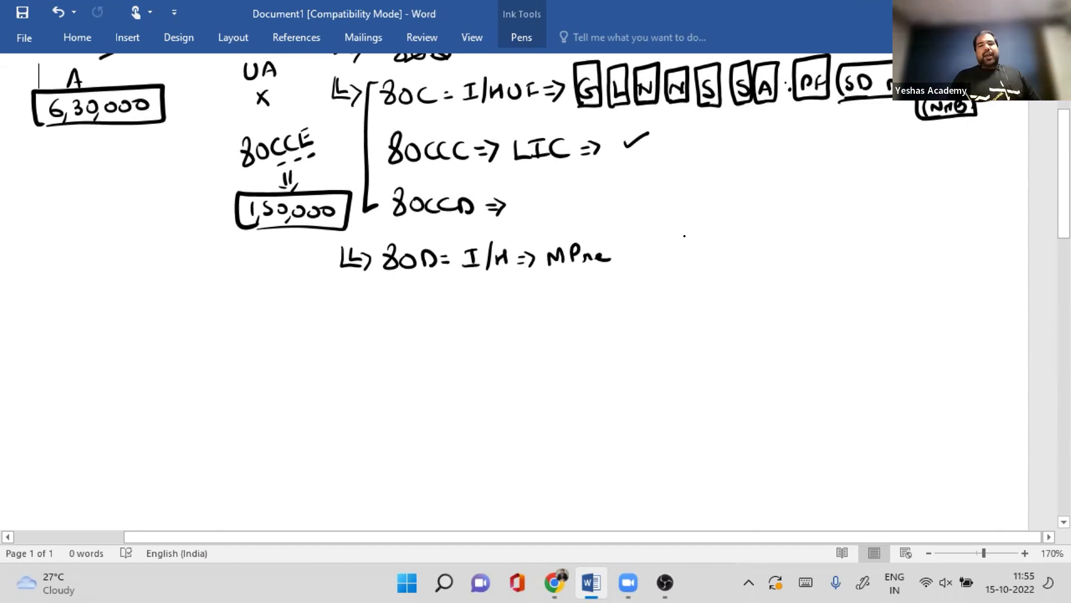
Step: Draw a two-branch split labelled I on the left and II on the right
{"action": "left_click_drag", "start_coordinate": [688, 240], "coordinate": [744, 202]}
{"action": "left_click_drag", "start_coordinate": [659, 242], "coordinate": [674, 241]}
{"action": "left_click_drag", "start_coordinate": [667, 242], "coordinate": [666, 257]}
{"action": "left_click_drag", "start_coordinate": [657, 258], "coordinate": [673, 261]}
{"action": "left_click_drag", "start_coordinate": [752, 205], "coordinate": [799, 225]}
{"action": "left_click_drag", "start_coordinate": [793, 237], "coordinate": [808, 236]}
{"action": "left_click_drag", "start_coordinate": [801, 237], "coordinate": [801, 250]}
{"action": "left_click_drag", "start_coordinate": [806, 239], "coordinate": [810, 251]}
{"action": "left_click_drag", "start_coordinate": [807, 223], "coordinate": [810, 256]}
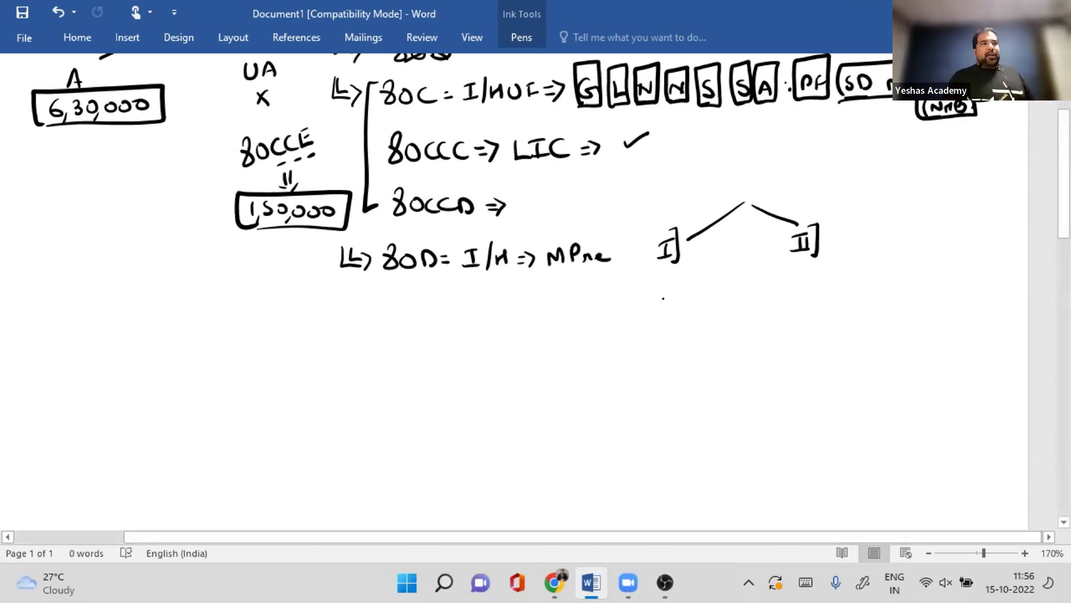
Step: Write 'PHC => 5,000' in brackets under the branches and begin the 80DD line
{"action": "mouse_move", "coordinate": [664, 291]}
{"action": "left_mouse_down"}
{"action": "mouse_move", "coordinate": [681, 305]}
{"action": "mouse_move", "coordinate": [720, 297]}
{"action": "mouse_move", "coordinate": [738, 305]}
{"action": "left_mouse_up"}
{"action": "mouse_move", "coordinate": [748, 297]}
{"action": "left_mouse_down"}
{"action": "mouse_move", "coordinate": [747, 310]}
{"action": "mouse_move", "coordinate": [828, 306]}
{"action": "left_mouse_up"}
{"action": "mouse_move", "coordinate": [831, 305]}
{"action": "left_mouse_down"}
{"action": "mouse_move", "coordinate": [848, 304]}
{"action": "mouse_move", "coordinate": [838, 262]}
{"action": "left_mouse_up"}
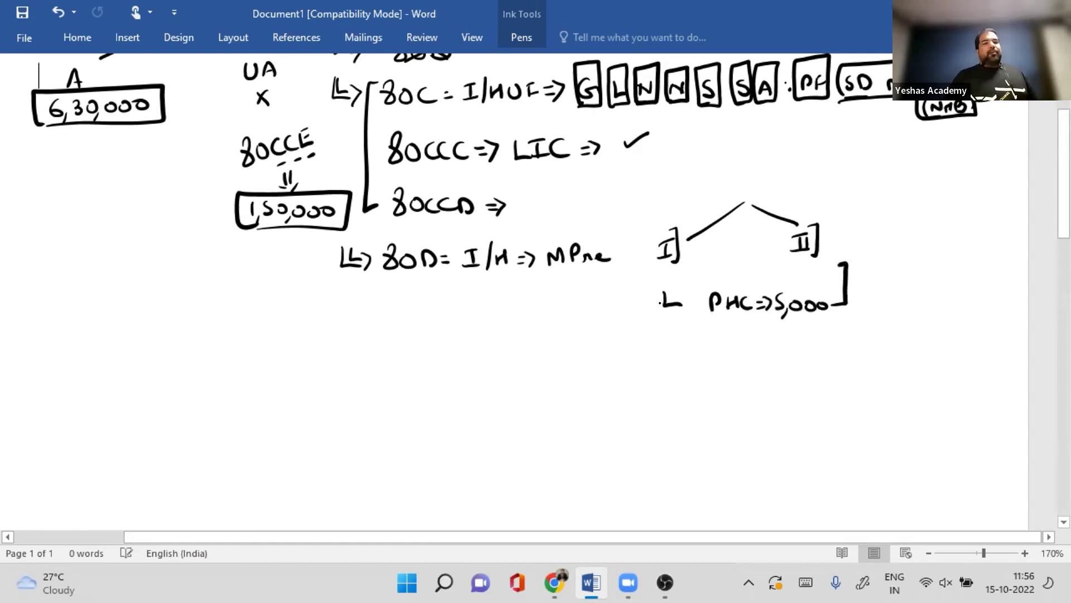
{"action": "left_click_drag", "start_coordinate": [663, 276], "coordinate": [681, 306]}
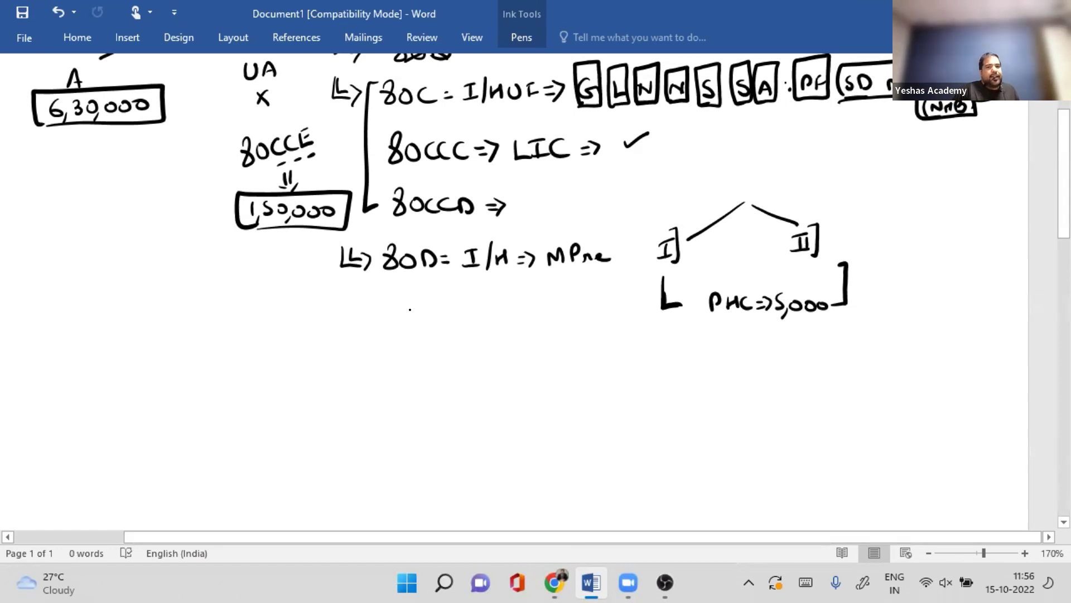
{"action": "mouse_move", "coordinate": [394, 293]}
{"action": "left_mouse_down"}
{"action": "mouse_move", "coordinate": [413, 317]}
{"action": "mouse_move", "coordinate": [457, 318]}
{"action": "left_mouse_up"}
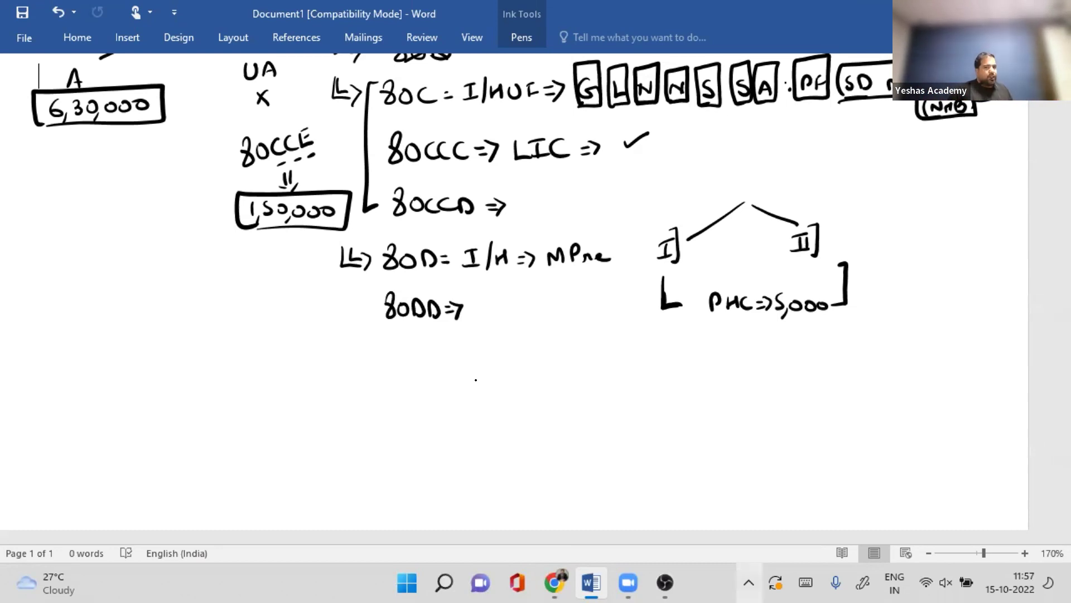
Step: Write the 75K/125K limits after 80DD and mark it with a circled R
{"action": "left_click_drag", "start_coordinate": [473, 301], "coordinate": [484, 316]}
{"action": "left_click_drag", "start_coordinate": [498, 301], "coordinate": [498, 315]}
{"action": "left_click_drag", "start_coordinate": [508, 300], "coordinate": [512, 317]}
{"action": "left_click_drag", "start_coordinate": [522, 298], "coordinate": [521, 316]}
{"action": "left_click_drag", "start_coordinate": [524, 302], "coordinate": [534, 314]}
{"action": "mouse_move", "coordinate": [542, 301]}
{"action": "left_mouse_down"}
{"action": "mouse_move", "coordinate": [537, 315]}
{"action": "mouse_move", "coordinate": [547, 314]}
{"action": "left_mouse_up"}
{"action": "left_click_drag", "start_coordinate": [556, 300], "coordinate": [556, 315]}
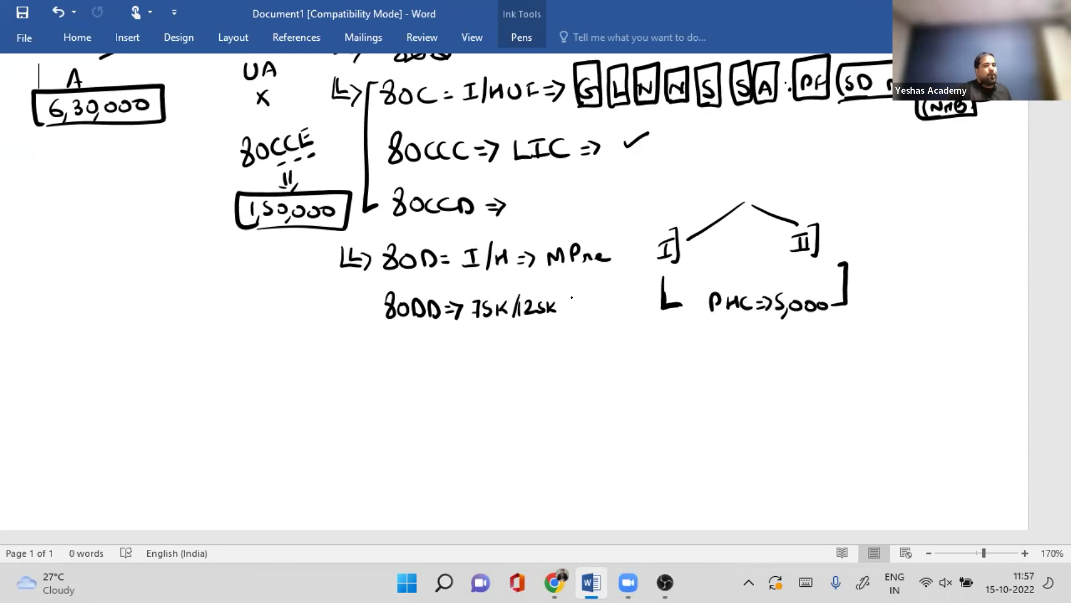
{"action": "left_click_drag", "start_coordinate": [580, 313], "coordinate": [591, 313]}
{"action": "left_click_drag", "start_coordinate": [583, 286], "coordinate": [583, 287]}
{"action": "left_click", "coordinate": [612, 303]}
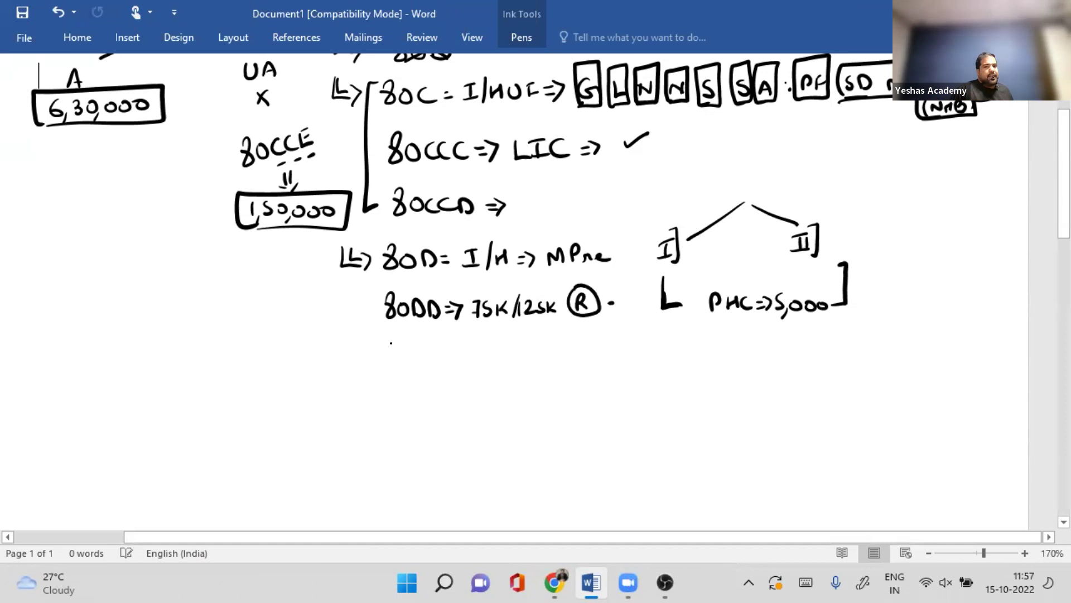
Step: Handwrite '80DDB =>' on the next line below 80DD
{"action": "left_click_drag", "start_coordinate": [386, 346], "coordinate": [394, 363]}
{"action": "left_click_drag", "start_coordinate": [410, 351], "coordinate": [434, 362]}
{"action": "left_click_drag", "start_coordinate": [438, 350], "coordinate": [446, 363]}
{"action": "left_click_drag", "start_coordinate": [454, 355], "coordinate": [462, 355]}
{"action": "left_click_drag", "start_coordinate": [454, 360], "coordinate": [461, 363]}
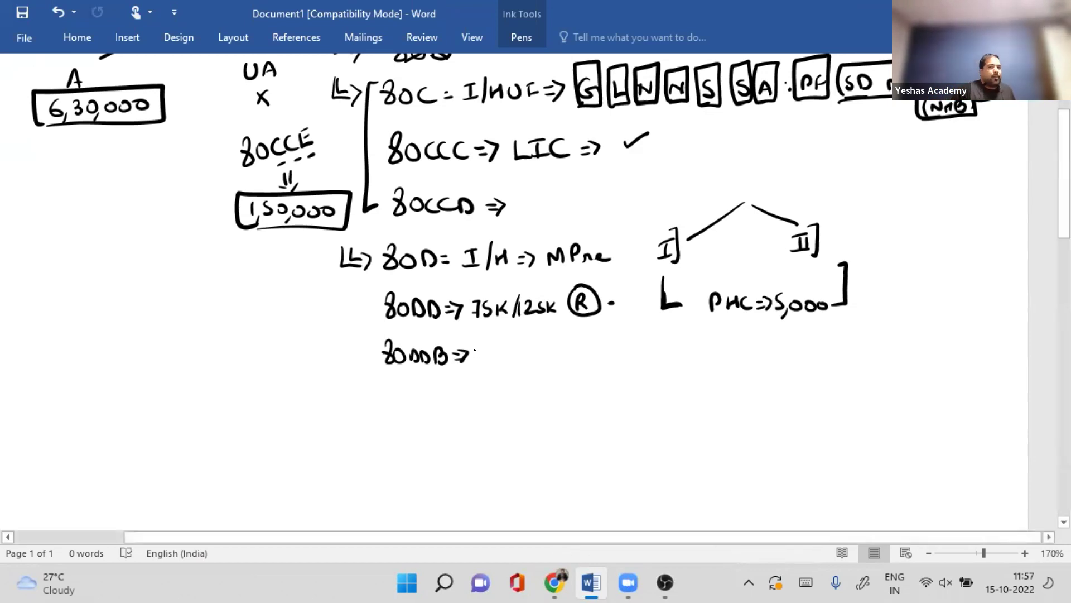
Step: Write 'S 40K/100K' followed by an arrow after 80DDB
{"action": "mouse_move", "coordinate": [490, 344]}
{"action": "left_mouse_down"}
{"action": "mouse_move", "coordinate": [478, 363]}
{"action": "mouse_move", "coordinate": [514, 363]}
{"action": "mouse_move", "coordinate": [521, 349]}
{"action": "left_mouse_up"}
{"action": "left_click_drag", "start_coordinate": [531, 346], "coordinate": [530, 363]}
{"action": "left_click_drag", "start_coordinate": [541, 346], "coordinate": [542, 363]}
{"action": "left_click_drag", "start_coordinate": [553, 343], "coordinate": [550, 366]}
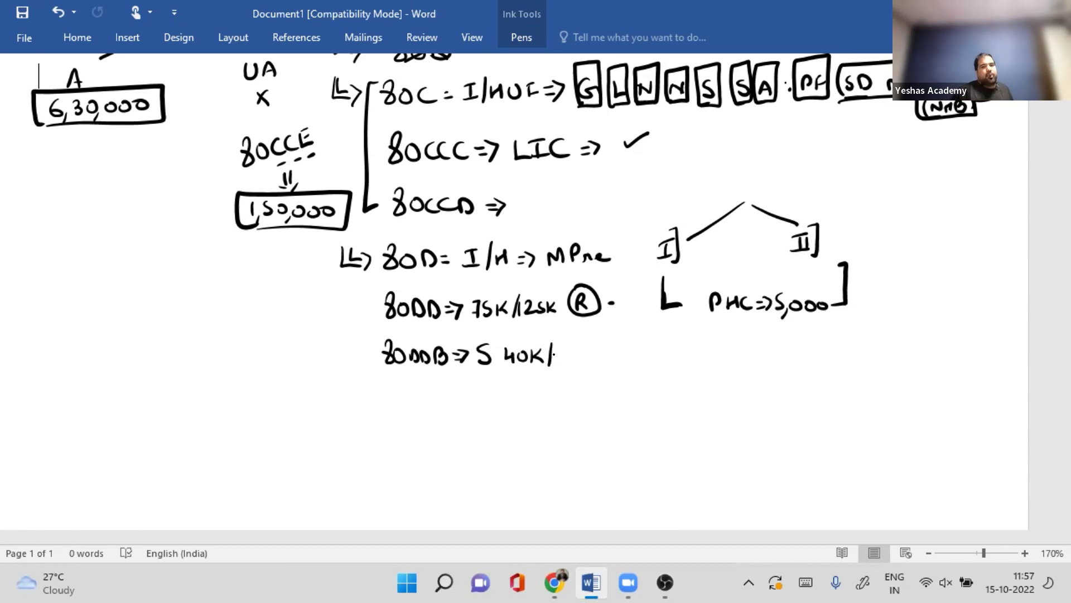
{"action": "mouse_move", "coordinate": [560, 349]}
{"action": "left_mouse_down"}
{"action": "mouse_move", "coordinate": [562, 363]}
{"action": "mouse_move", "coordinate": [568, 352]}
{"action": "left_mouse_up"}
{"action": "left_click_drag", "start_coordinate": [582, 350], "coordinate": [580, 352]}
{"action": "left_click_drag", "start_coordinate": [590, 348], "coordinate": [589, 363]}
{"action": "mouse_move", "coordinate": [599, 348]}
{"action": "left_mouse_down"}
{"action": "mouse_move", "coordinate": [599, 363]}
{"action": "mouse_move", "coordinate": [622, 350]}
{"action": "left_mouse_up"}
{"action": "left_click_drag", "start_coordinate": [612, 358], "coordinate": [622, 357]}
{"action": "left_click_drag", "start_coordinate": [622, 346], "coordinate": [622, 360]}
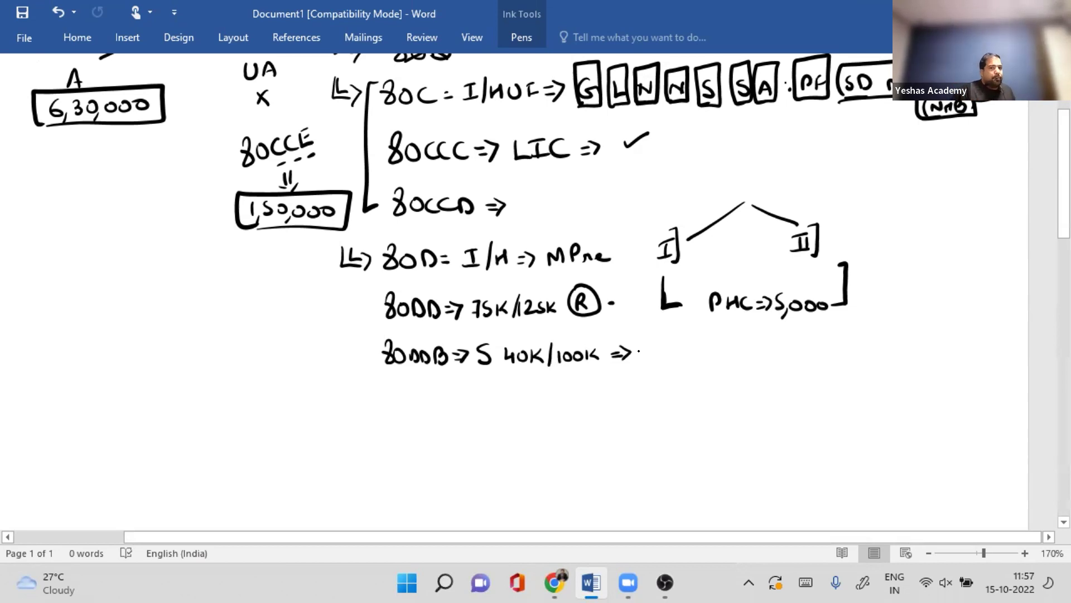
Step: Write 'Co ~ 2 Ded' after the arrow and underline Co and D
{"action": "mouse_move", "coordinate": [655, 346]}
{"action": "left_mouse_down"}
{"action": "mouse_move", "coordinate": [654, 360]}
{"action": "mouse_move", "coordinate": [687, 356]}
{"action": "left_mouse_up"}
{"action": "left_click", "coordinate": [674, 356]}
{"action": "left_click_drag", "start_coordinate": [697, 345], "coordinate": [716, 361]}
{"action": "mouse_move", "coordinate": [726, 341]}
{"action": "left_mouse_down"}
{"action": "mouse_move", "coordinate": [726, 362]}
{"action": "mouse_move", "coordinate": [764, 343]}
{"action": "left_mouse_up"}
{"action": "left_click_drag", "start_coordinate": [643, 368], "coordinate": [660, 368]}
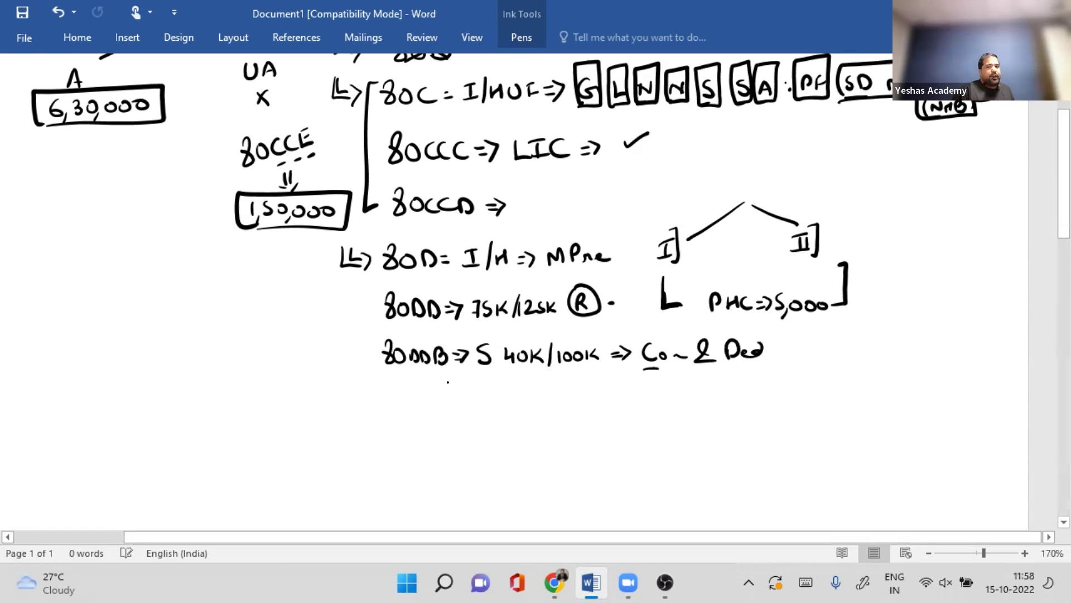
{"action": "left_click_drag", "start_coordinate": [730, 366], "coordinate": [800, 360]}
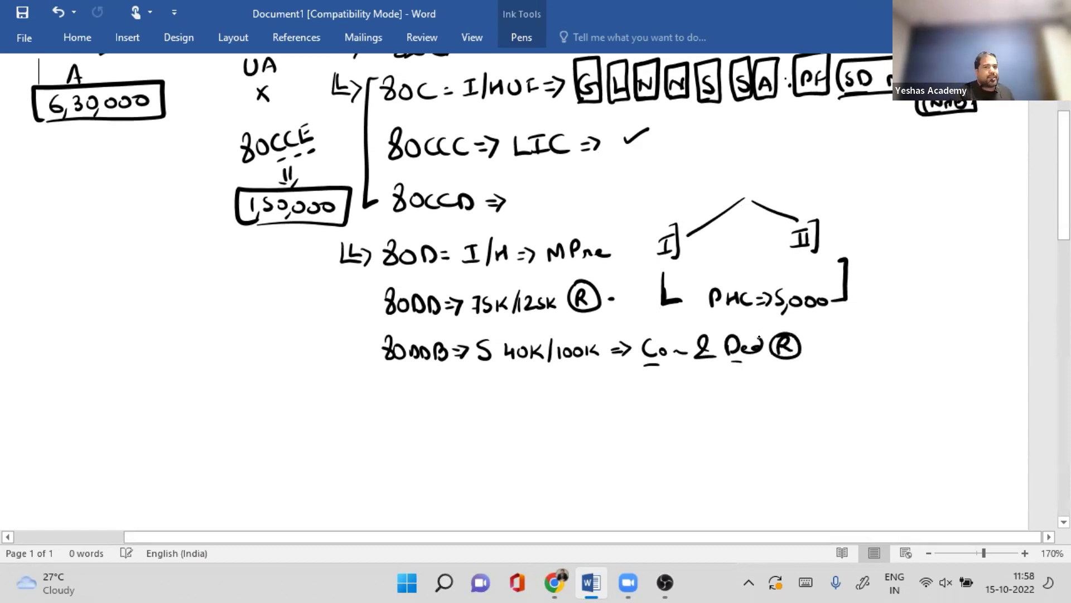
Step: Scroll down and write a new bullet 'ESemo: P I E E'
{"action": "scroll", "coordinate": [323, 284], "scroll_direction": "down", "scroll_amount": 2}
{"action": "scroll", "coordinate": [352, 275], "scroll_direction": "down", "scroll_amount": 1}
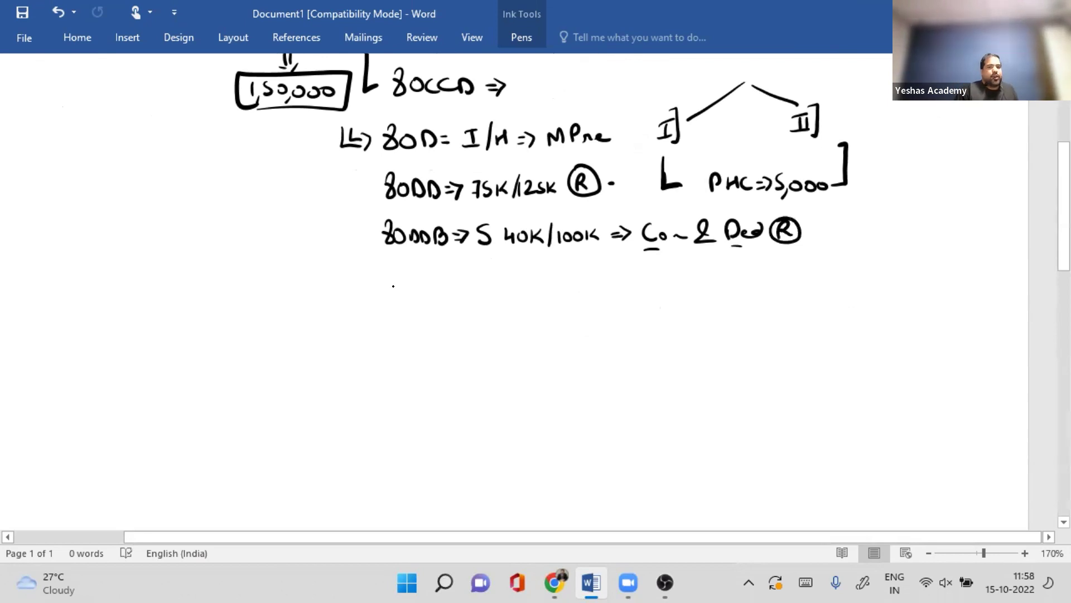
{"action": "mouse_move", "coordinate": [347, 269]}
{"action": "left_mouse_down"}
{"action": "mouse_move", "coordinate": [395, 290]}
{"action": "mouse_move", "coordinate": [390, 283]}
{"action": "left_mouse_up"}
{"action": "left_click_drag", "start_coordinate": [414, 276], "coordinate": [475, 286]}
{"action": "left_click", "coordinate": [494, 277]}
{"action": "left_click", "coordinate": [494, 286]}
{"action": "left_click_drag", "start_coordinate": [528, 275], "coordinate": [529, 283]}
{"action": "left_click_drag", "start_coordinate": [557, 280], "coordinate": [568, 280]}
{"action": "left_click_drag", "start_coordinate": [564, 281], "coordinate": [577, 290]}
{"action": "left_click_drag", "start_coordinate": [604, 274], "coordinate": [605, 291]}
{"action": "left_click_drag", "start_coordinate": [590, 281], "coordinate": [617, 289]}
{"action": "left_click_drag", "start_coordinate": [626, 274], "coordinate": [626, 291]}
{"action": "left_click_drag", "start_coordinate": [626, 274], "coordinate": [639, 274]}
{"action": "left_click_drag", "start_coordinate": [626, 282], "coordinate": [637, 282]}
{"action": "left_click_drag", "start_coordinate": [626, 290], "coordinate": [640, 290]}
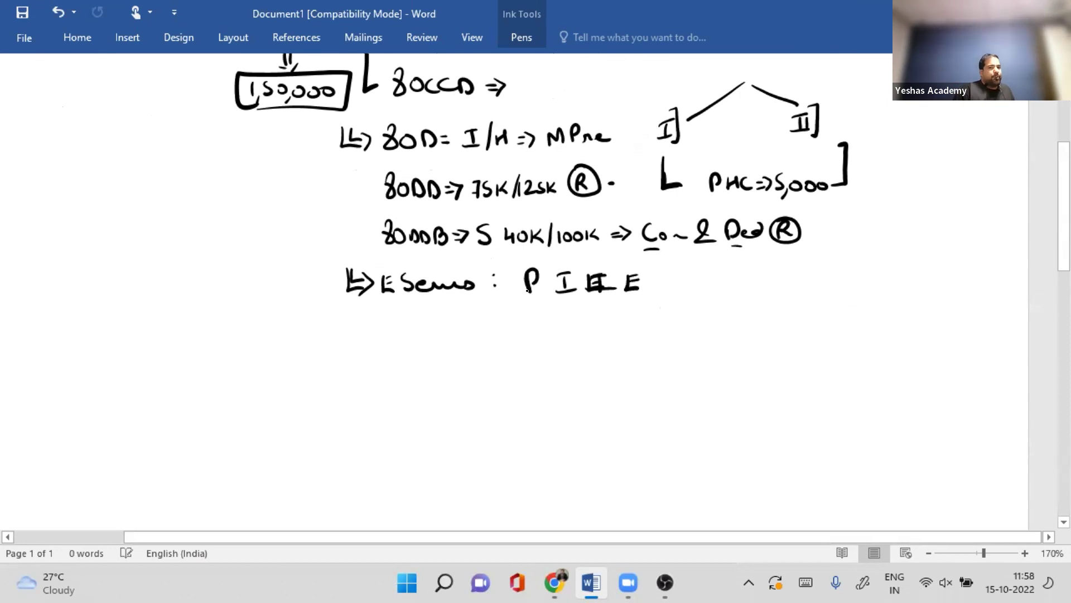
Step: Draw boxes around the letters P, I and E
{"action": "left_click_drag", "start_coordinate": [517, 258], "coordinate": [519, 300]}
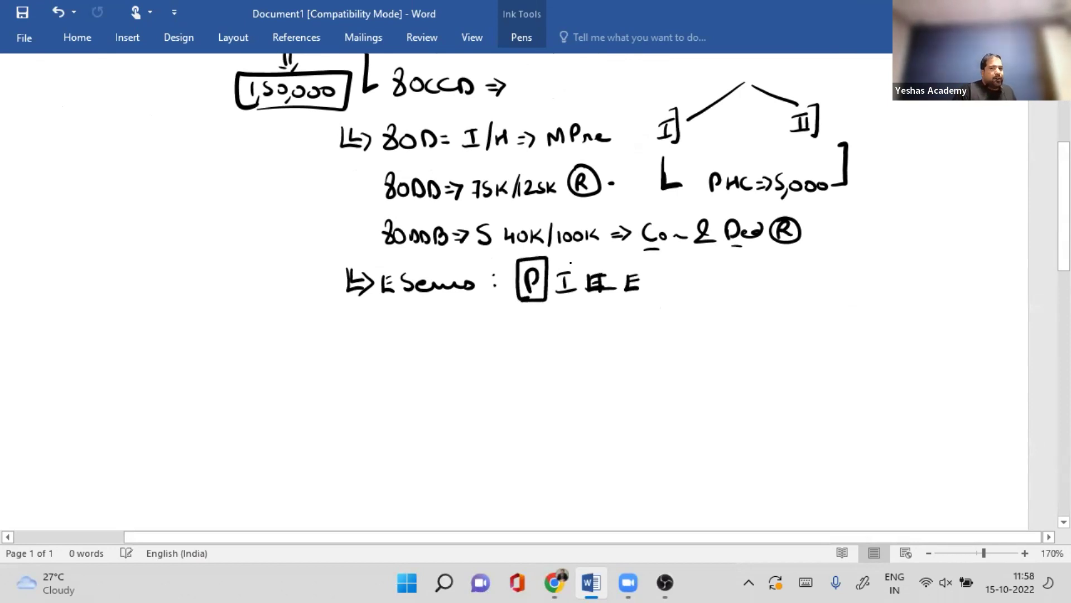
{"action": "left_click_drag", "start_coordinate": [555, 256], "coordinate": [578, 302]}
{"action": "mouse_move", "coordinate": [554, 258]}
{"action": "left_mouse_down"}
{"action": "mouse_move", "coordinate": [576, 256]}
{"action": "mouse_move", "coordinate": [612, 301]}
{"action": "left_mouse_up"}
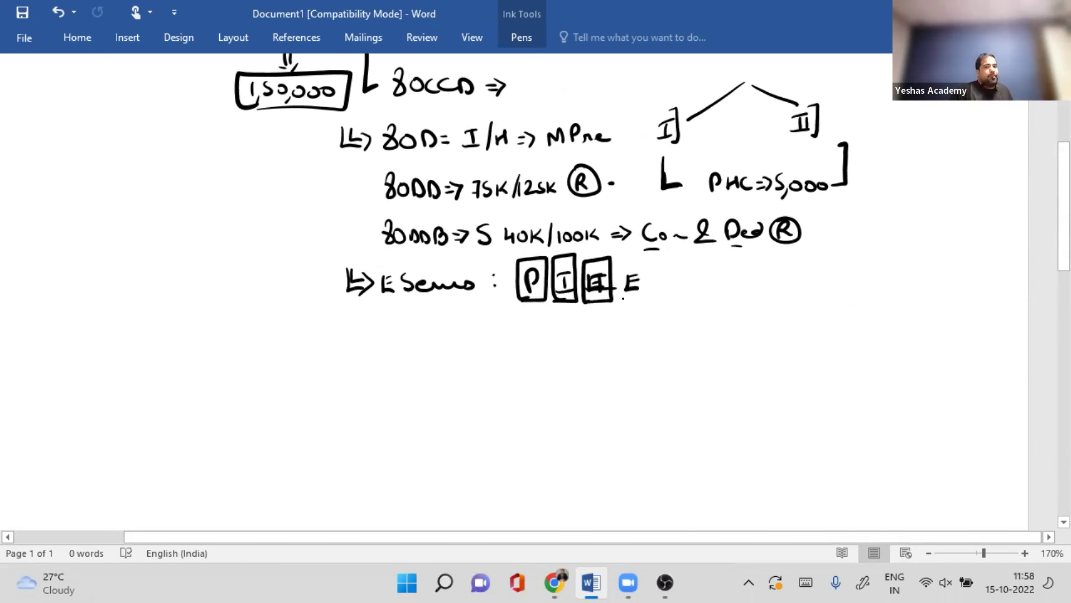
{"action": "left_click_drag", "start_coordinate": [619, 260], "coordinate": [620, 305]}
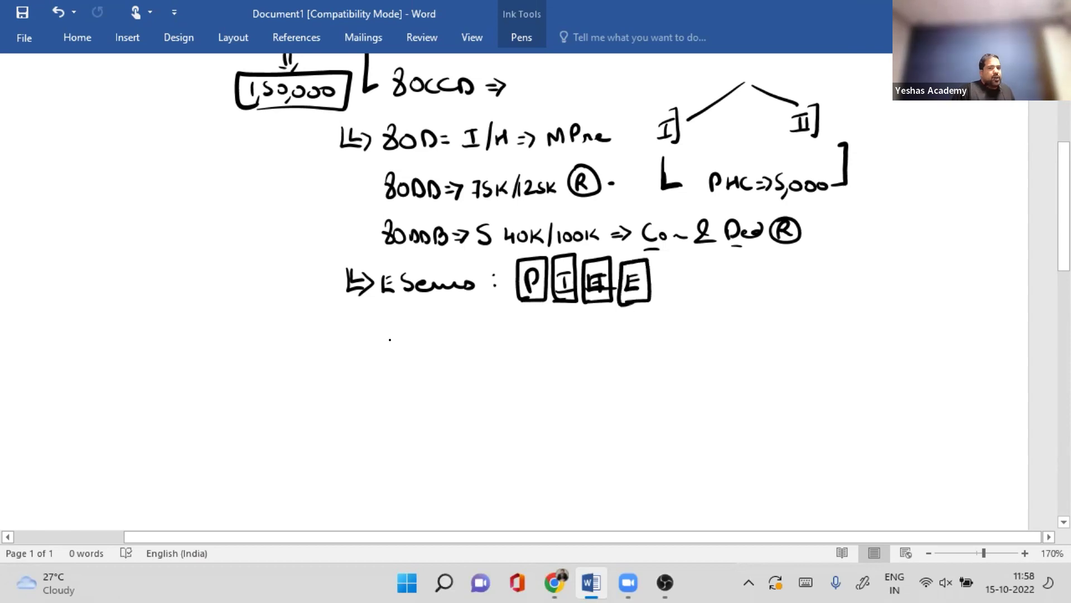
Step: Write '80E = Education = 8 years' on the next line
{"action": "left_click_drag", "start_coordinate": [399, 330], "coordinate": [397, 333]}
{"action": "left_click_drag", "start_coordinate": [415, 343], "coordinate": [412, 357]}
{"action": "mouse_move", "coordinate": [427, 341]}
{"action": "left_mouse_down"}
{"action": "mouse_move", "coordinate": [440, 355]}
{"action": "mouse_move", "coordinate": [437, 347]}
{"action": "left_mouse_up"}
{"action": "left_click_drag", "start_coordinate": [444, 344], "coordinate": [452, 344]}
{"action": "left_click_drag", "start_coordinate": [444, 349], "coordinate": [452, 349]}
{"action": "mouse_move", "coordinate": [461, 339]}
{"action": "left_mouse_down"}
{"action": "mouse_move", "coordinate": [476, 354]}
{"action": "mouse_move", "coordinate": [470, 345]}
{"action": "left_mouse_up"}
{"action": "mouse_move", "coordinate": [483, 344]}
{"action": "left_mouse_down"}
{"action": "mouse_move", "coordinate": [487, 353]}
{"action": "mouse_move", "coordinate": [563, 343]}
{"action": "left_mouse_up"}
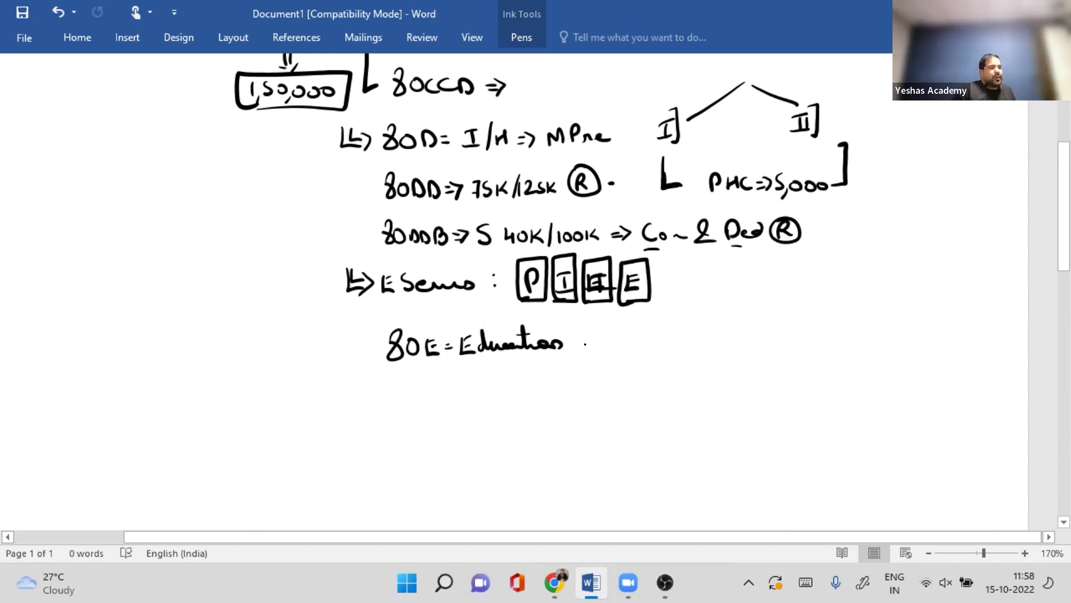
{"action": "left_click_drag", "start_coordinate": [572, 342], "coordinate": [581, 341]}
{"action": "left_click_drag", "start_coordinate": [573, 348], "coordinate": [582, 348]}
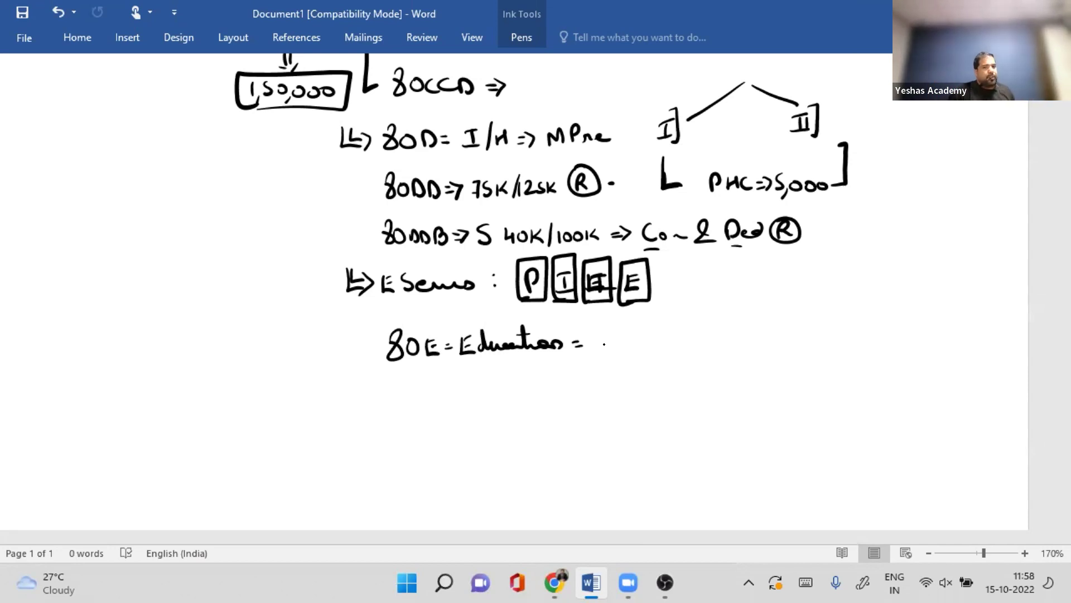
{"action": "left_click_drag", "start_coordinate": [607, 333], "coordinate": [605, 335]}
{"action": "left_click_drag", "start_coordinate": [613, 337], "coordinate": [665, 341]}
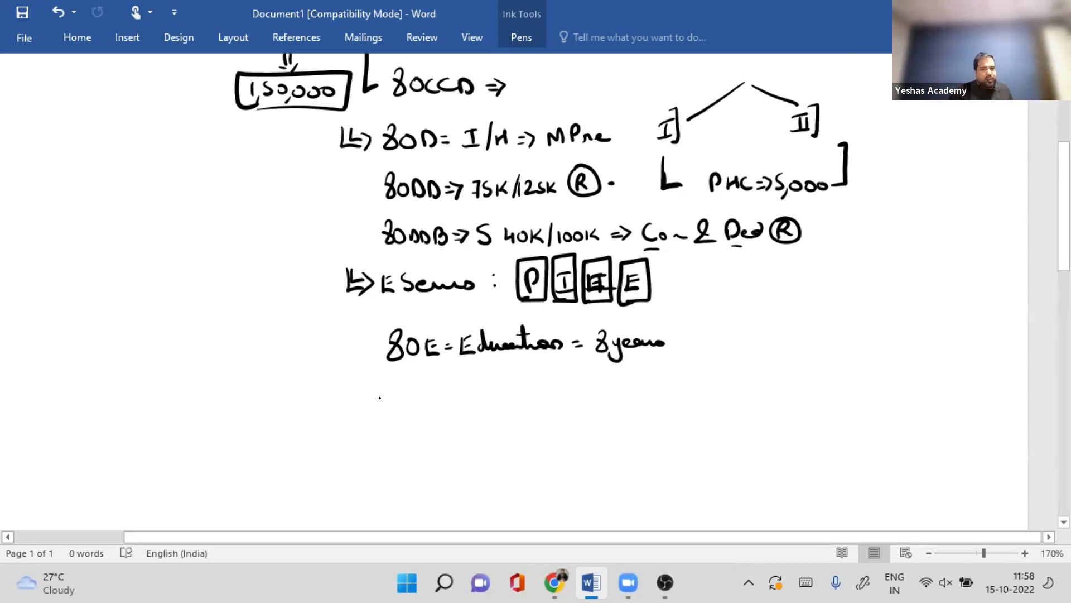
Step: Write '80EE =' and mark it with an X
{"action": "left_click_drag", "start_coordinate": [403, 380], "coordinate": [398, 403]}
{"action": "left_click_drag", "start_coordinate": [406, 387], "coordinate": [414, 402]}
{"action": "left_click_drag", "start_coordinate": [436, 384], "coordinate": [437, 400]}
{"action": "left_click_drag", "start_coordinate": [451, 385], "coordinate": [450, 392]}
{"action": "left_click_drag", "start_coordinate": [458, 388], "coordinate": [468, 387]}
{"action": "left_click_drag", "start_coordinate": [458, 393], "coordinate": [494, 395]}
{"action": "left_click_drag", "start_coordinate": [492, 380], "coordinate": [475, 396]}
Step: Begin the next line with '80EEA =>'
{"action": "mouse_move", "coordinate": [407, 414]}
{"action": "left_mouse_down"}
{"action": "mouse_move", "coordinate": [397, 438]}
{"action": "mouse_move", "coordinate": [413, 438]}
{"action": "left_mouse_up"}
{"action": "mouse_move", "coordinate": [438, 420]}
{"action": "left_mouse_down"}
{"action": "mouse_move", "coordinate": [426, 436]}
{"action": "mouse_move", "coordinate": [478, 433]}
{"action": "left_mouse_up"}
{"action": "left_click_drag", "start_coordinate": [487, 422], "coordinate": [504, 436]}
Step: Handwrite 'Hom => Int 1,50,000' after the 80EEA arrow
{"action": "scroll", "coordinate": [526, 380], "scroll_direction": "down", "scroll_amount": 1}
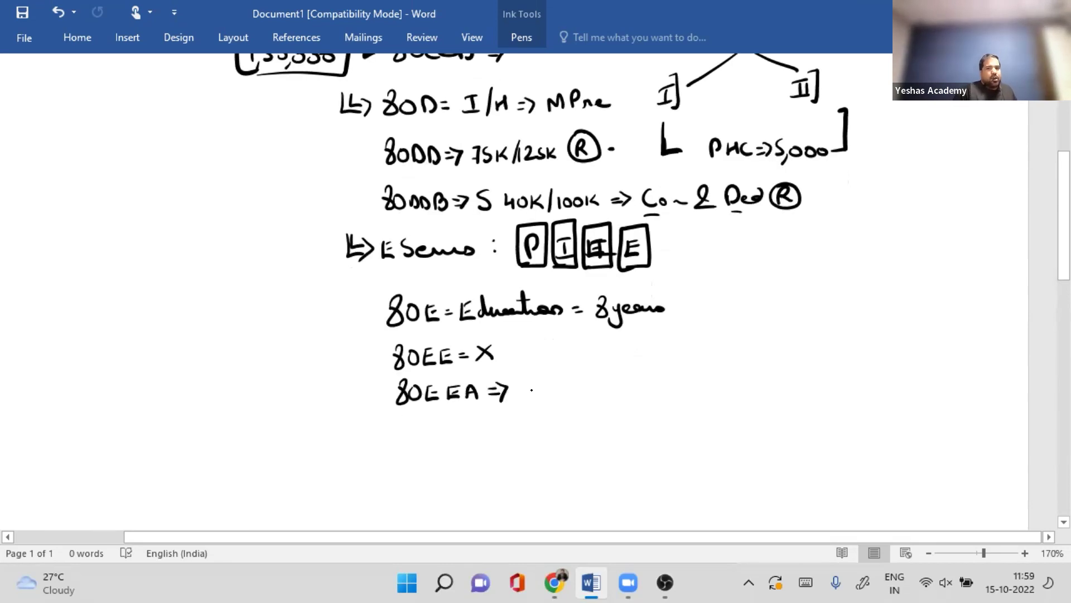
{"action": "left_click_drag", "start_coordinate": [525, 376], "coordinate": [539, 397]}
{"action": "left_click", "coordinate": [585, 392]}
{"action": "left_click_drag", "start_coordinate": [542, 392], "coordinate": [592, 391]}
{"action": "left_click_drag", "start_coordinate": [593, 384], "coordinate": [601, 394]}
{"action": "left_click", "coordinate": [608, 395]}
{"action": "left_click_drag", "start_coordinate": [612, 379], "coordinate": [628, 378]}
{"action": "left_click_drag", "start_coordinate": [620, 378], "coordinate": [628, 394]}
{"action": "mouse_move", "coordinate": [630, 395]}
{"action": "left_mouse_down"}
{"action": "mouse_move", "coordinate": [647, 375]}
{"action": "mouse_move", "coordinate": [645, 399]}
{"action": "left_mouse_up"}
{"action": "left_click_drag", "start_coordinate": [640, 384], "coordinate": [669, 393]}
{"action": "left_click_drag", "start_coordinate": [674, 390], "coordinate": [673, 397]}
{"action": "left_click_drag", "start_coordinate": [688, 381], "coordinate": [680, 393]}
{"action": "left_click_drag", "start_coordinate": [696, 383], "coordinate": [696, 401]}
{"action": "left_click_drag", "start_coordinate": [714, 382], "coordinate": [731, 383]}
{"action": "left_click_drag", "start_coordinate": [749, 381], "coordinate": [749, 383]}
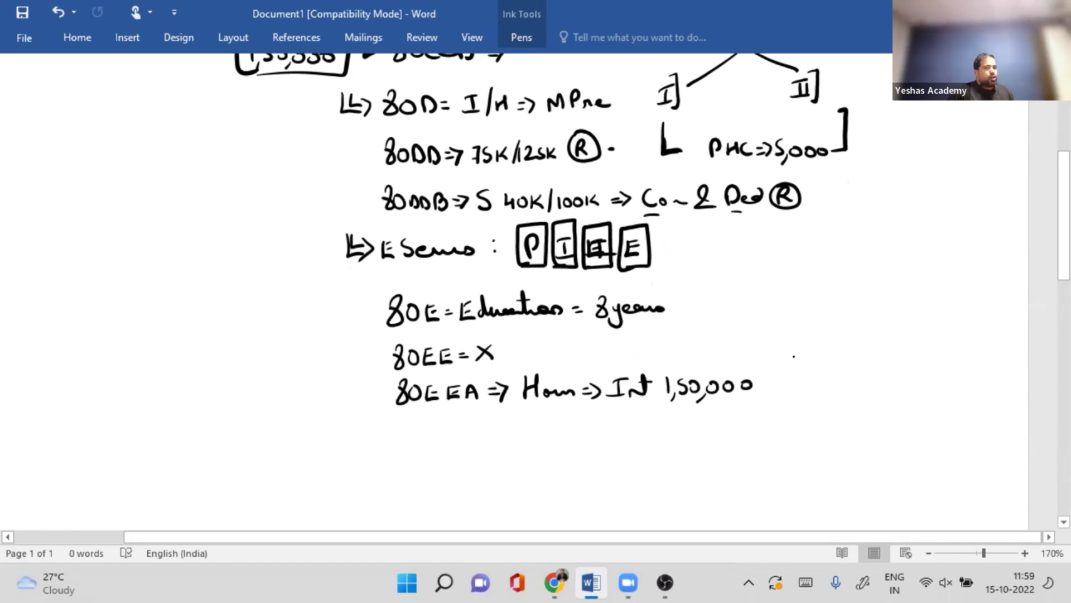
Step: Branch 1,50,000 into SoP above and LoP below, grouped with a brace
{"action": "left_click_drag", "start_coordinate": [760, 383], "coordinate": [780, 369]}
{"action": "left_click_drag", "start_coordinate": [792, 351], "coordinate": [787, 366]}
{"action": "left_click_drag", "start_coordinate": [807, 357], "coordinate": [803, 357]}
{"action": "left_click_drag", "start_coordinate": [813, 365], "coordinate": [815, 353]}
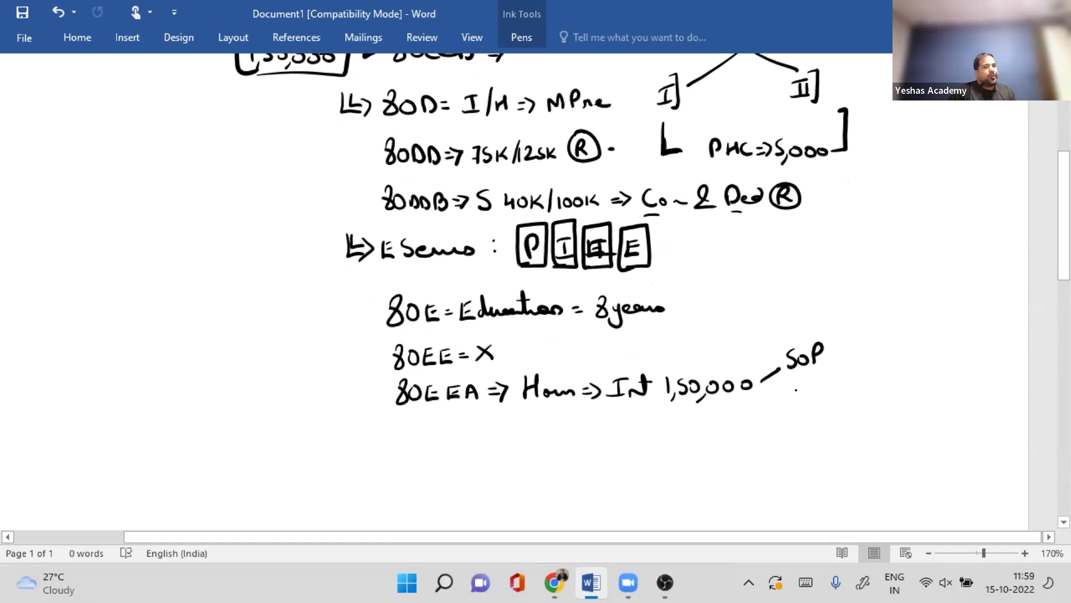
{"action": "left_click_drag", "start_coordinate": [762, 384], "coordinate": [780, 397]}
{"action": "left_click_drag", "start_coordinate": [786, 389], "coordinate": [793, 400]}
{"action": "mouse_move", "coordinate": [795, 392]}
{"action": "left_mouse_down"}
{"action": "mouse_move", "coordinate": [807, 394]}
{"action": "mouse_move", "coordinate": [798, 393]}
{"action": "left_mouse_up"}
{"action": "left_click_drag", "start_coordinate": [810, 400], "coordinate": [811, 393]}
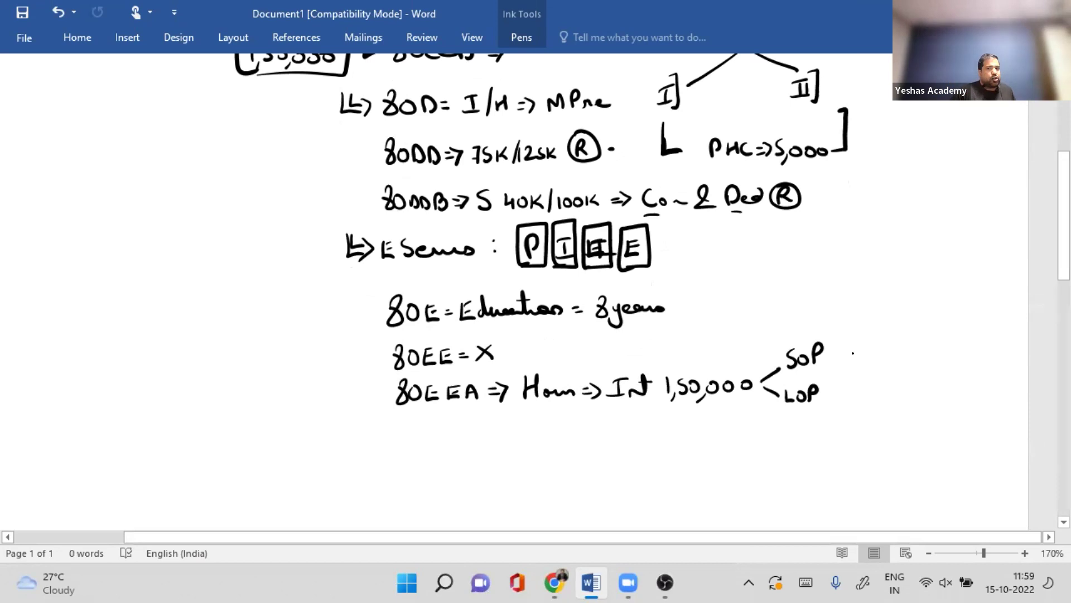
{"action": "left_click_drag", "start_coordinate": [837, 336], "coordinate": [830, 399]}
Step: Draw condition branches from the brace labelled '1s' and 'SOV = use'
{"action": "left_click_drag", "start_coordinate": [891, 313], "coordinate": [893, 329]}
{"action": "left_click_drag", "start_coordinate": [906, 321], "coordinate": [900, 331]}
{"action": "mouse_move", "coordinate": [882, 327]}
{"action": "left_mouse_down"}
{"action": "mouse_move", "coordinate": [859, 355]}
{"action": "mouse_move", "coordinate": [897, 359]}
{"action": "left_mouse_up"}
{"action": "left_click_drag", "start_coordinate": [911, 350], "coordinate": [910, 351]}
{"action": "left_click_drag", "start_coordinate": [915, 349], "coordinate": [924, 349]}
{"action": "left_click_drag", "start_coordinate": [927, 352], "coordinate": [933, 352]}
{"action": "left_click_drag", "start_coordinate": [927, 356], "coordinate": [947, 347]}
{"action": "left_click_drag", "start_coordinate": [960, 345], "coordinate": [951, 357]}
{"action": "left_click_drag", "start_coordinate": [964, 352], "coordinate": [978, 351]}
Step: Add a 'Lon - sop' condition branch and draw a fourth branch line
{"action": "left_click_drag", "start_coordinate": [852, 375], "coordinate": [906, 385]}
{"action": "left_click_drag", "start_coordinate": [908, 378], "coordinate": [915, 382]}
{"action": "left_click_drag", "start_coordinate": [918, 377], "coordinate": [933, 381]}
{"action": "left_click_drag", "start_coordinate": [942, 377], "coordinate": [958, 384]}
{"action": "left_click_drag", "start_coordinate": [971, 375], "coordinate": [973, 382]}
{"action": "left_click_drag", "start_coordinate": [981, 385], "coordinate": [991, 373]}
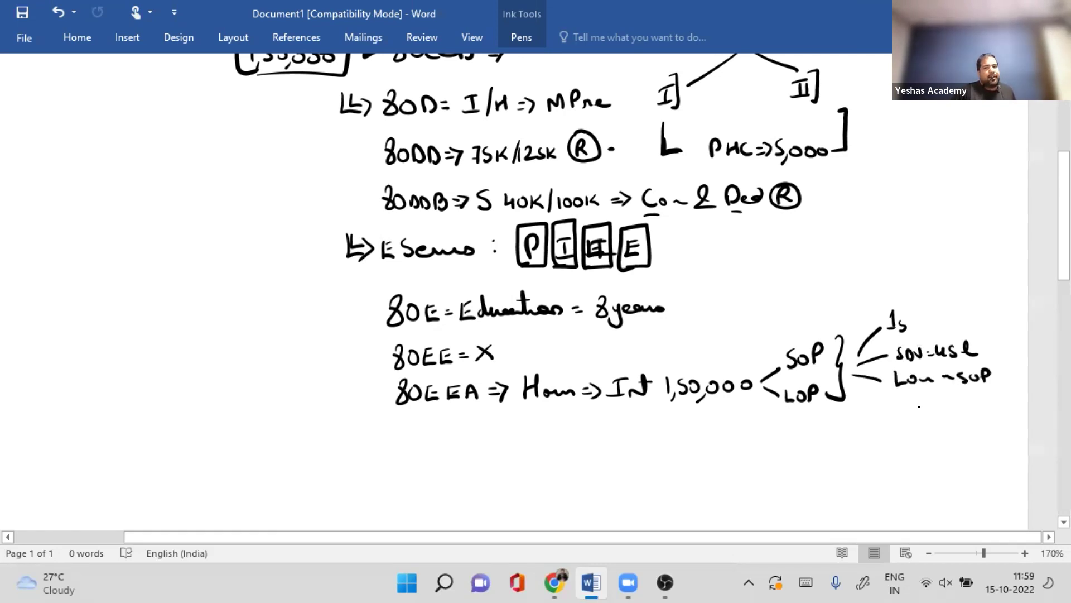
{"action": "left_click_drag", "start_coordinate": [853, 384], "coordinate": [888, 404]}
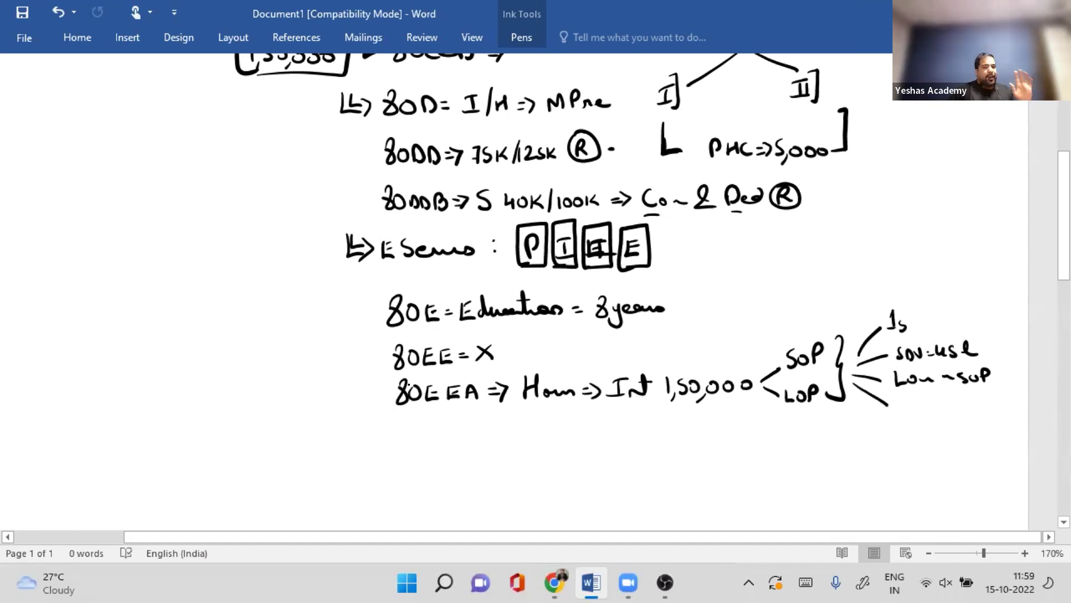
Step: Label the fourth condition branch with the date range 2019 - 2022
{"action": "left_click_drag", "start_coordinate": [401, 425], "coordinate": [397, 427]}
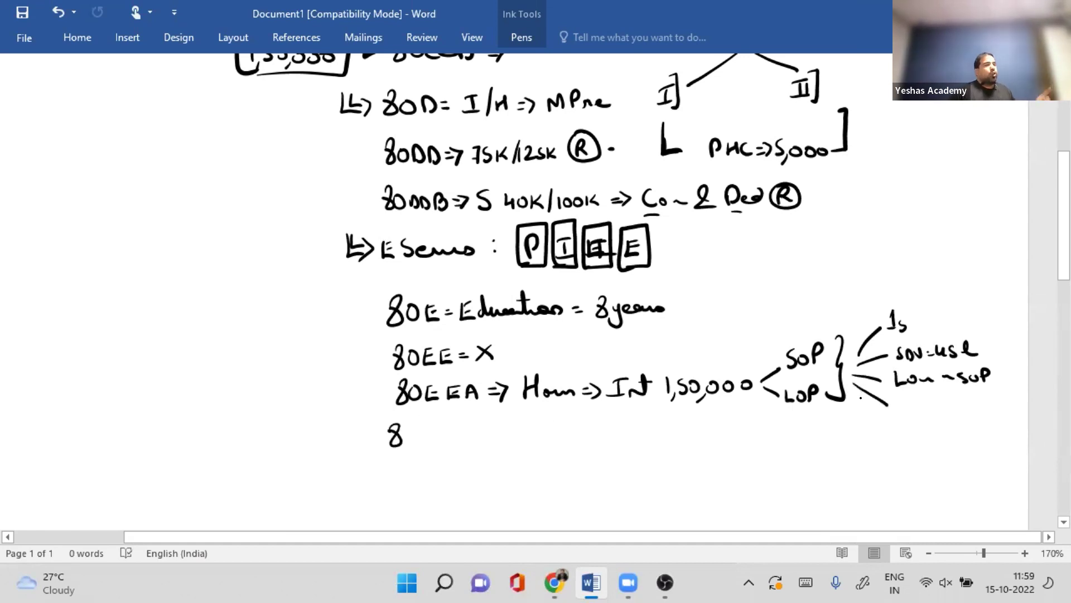
{"action": "left_click_drag", "start_coordinate": [907, 397], "coordinate": [912, 413]}
{"action": "left_click_drag", "start_coordinate": [920, 401], "coordinate": [918, 402]}
{"action": "left_click_drag", "start_coordinate": [929, 400], "coordinate": [936, 411]}
{"action": "left_click_drag", "start_coordinate": [947, 407], "coordinate": [954, 406]}
{"action": "left_click_drag", "start_coordinate": [962, 400], "coordinate": [972, 411]}
{"action": "left_click_drag", "start_coordinate": [983, 401], "coordinate": [982, 402]}
{"action": "left_click_drag", "start_coordinate": [991, 406], "coordinate": [991, 412]}
{"action": "left_click_drag", "start_coordinate": [994, 400], "coordinate": [1007, 411]}
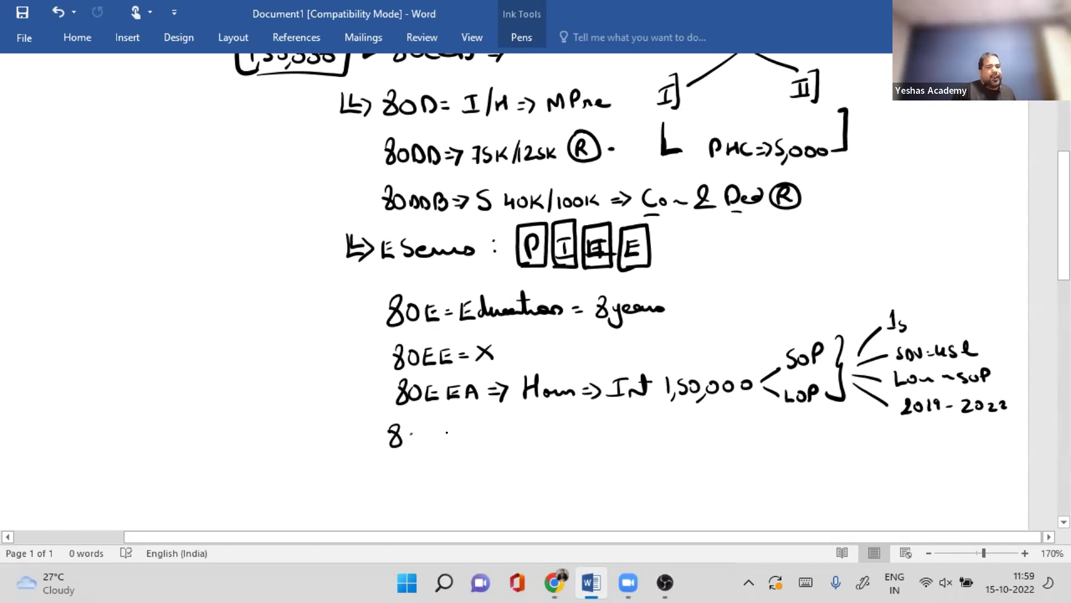
Step: Write '80EEB' with an arrow on the line below 80EEA
{"action": "left_click_drag", "start_coordinate": [416, 431], "coordinate": [415, 433]}
{"action": "left_click_drag", "start_coordinate": [437, 431], "coordinate": [437, 444]}
{"action": "left_click_drag", "start_coordinate": [452, 431], "coordinate": [450, 436]}
{"action": "left_click_drag", "start_coordinate": [457, 428], "coordinate": [457, 445]}
{"action": "left_click_drag", "start_coordinate": [457, 429], "coordinate": [459, 444]}
{"action": "left_click_drag", "start_coordinate": [474, 435], "coordinate": [484, 435]}
{"action": "left_click_drag", "start_coordinate": [474, 439], "coordinate": [485, 447]}
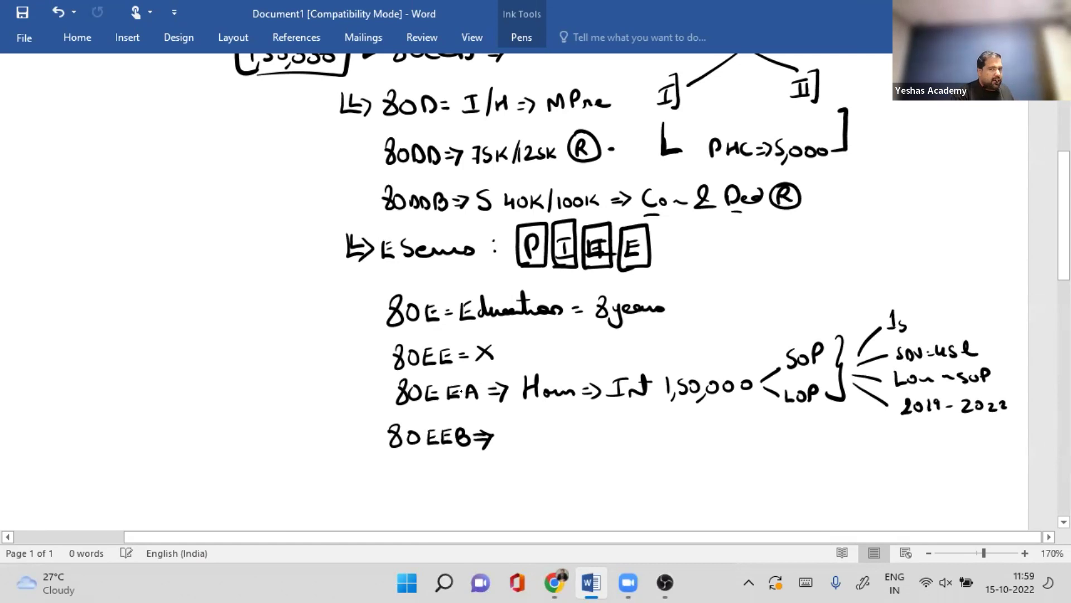
Step: Write 'Ded = Int' after 80EEB, followed by a long arrow
{"action": "scroll", "coordinate": [512, 365], "scroll_direction": "down", "scroll_amount": 2}
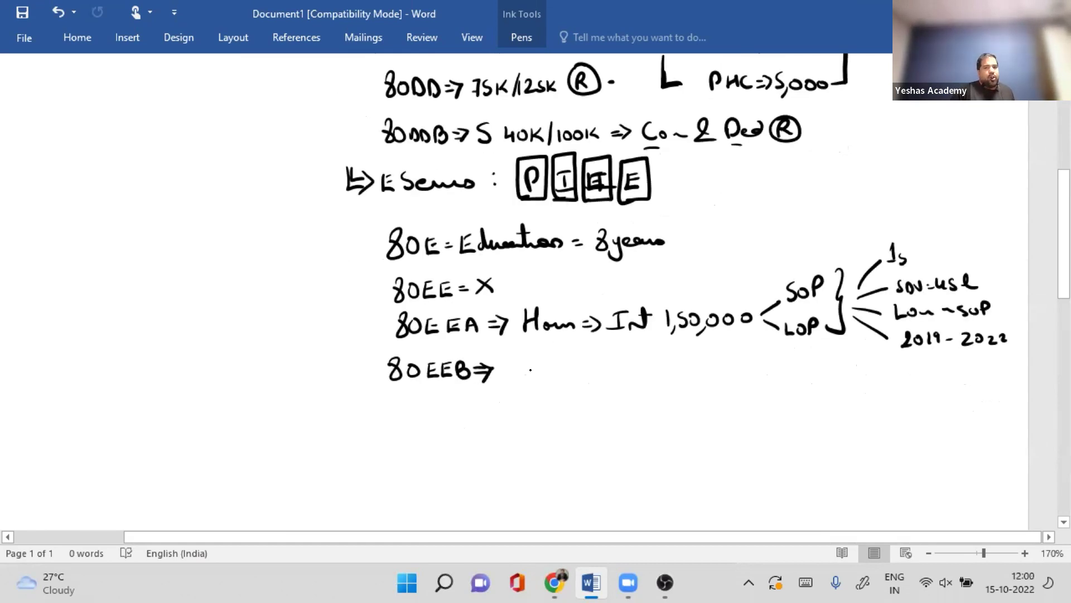
{"action": "left_click_drag", "start_coordinate": [521, 357], "coordinate": [560, 373]}
{"action": "left_click_drag", "start_coordinate": [574, 366], "coordinate": [576, 373]}
{"action": "mouse_move", "coordinate": [587, 359]}
{"action": "left_mouse_down"}
{"action": "mouse_move", "coordinate": [592, 375]}
{"action": "mouse_move", "coordinate": [620, 373]}
{"action": "left_mouse_up"}
{"action": "left_click_drag", "start_coordinate": [611, 362], "coordinate": [627, 360]}
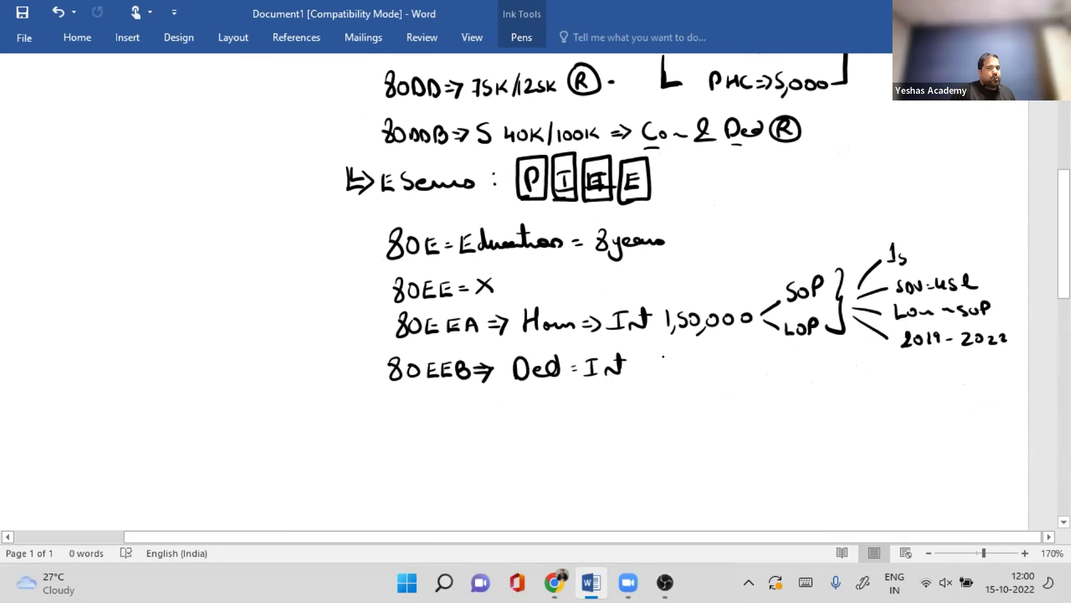
{"action": "mouse_move", "coordinate": [633, 366]}
{"action": "left_mouse_down"}
{"action": "mouse_move", "coordinate": [647, 382]}
{"action": "mouse_move", "coordinate": [704, 381]}
{"action": "mouse_move", "coordinate": [736, 363]}
{"action": "left_mouse_up"}
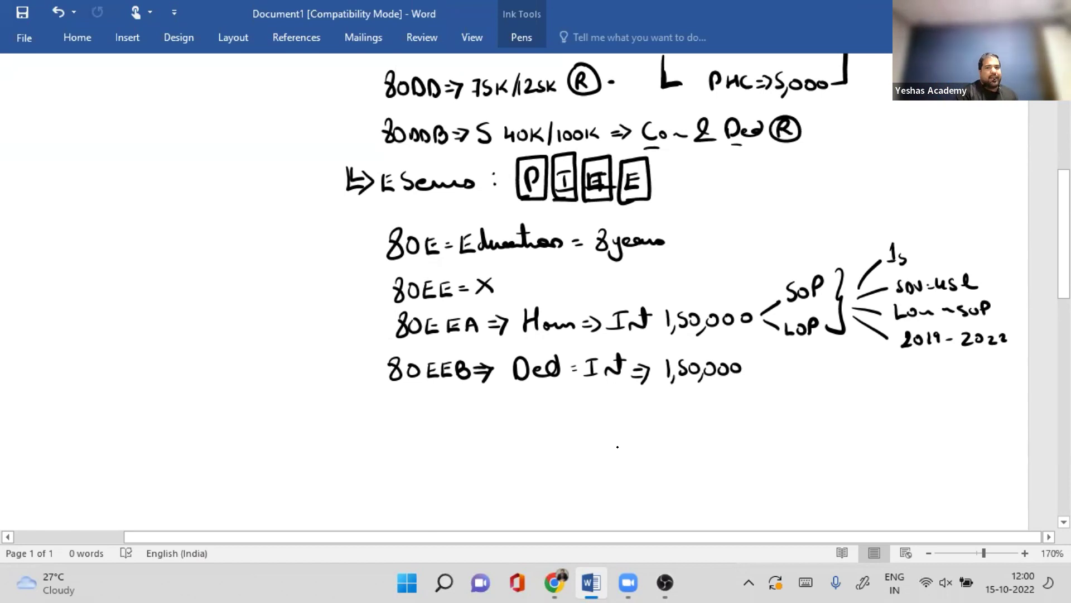
Step: Write the arrowed heading '80G: Donations' below the 80EEB line
{"action": "scroll", "coordinate": [378, 237], "scroll_direction": "down", "scroll_amount": 4}
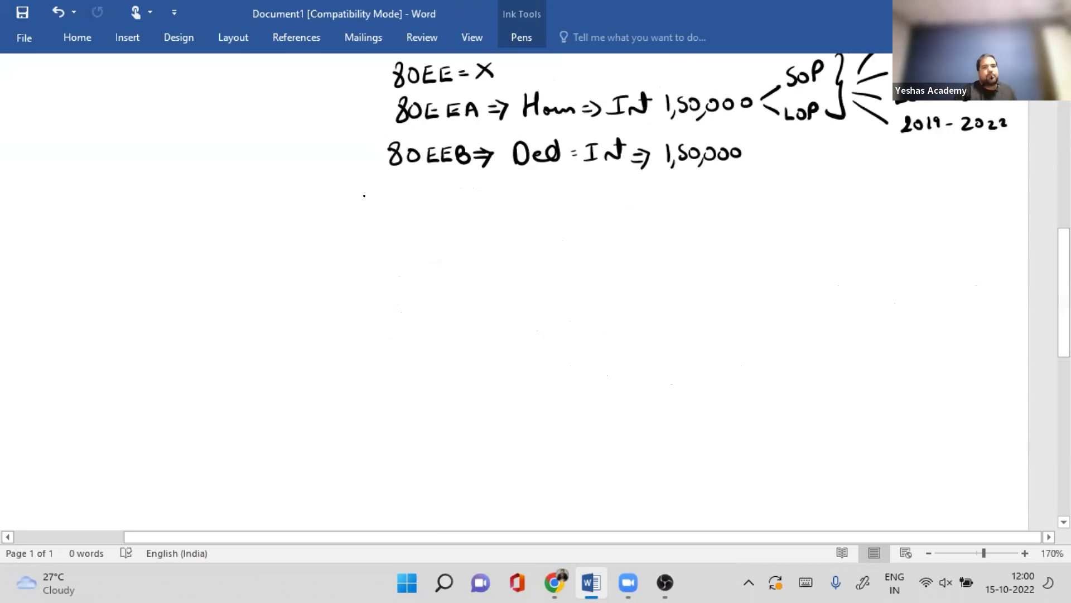
{"action": "left_click_drag", "start_coordinate": [360, 197], "coordinate": [375, 218]}
{"action": "left_click_drag", "start_coordinate": [379, 206], "coordinate": [381, 221]}
{"action": "mouse_move", "coordinate": [398, 198]}
{"action": "left_mouse_down"}
{"action": "mouse_move", "coordinate": [393, 217]}
{"action": "mouse_move", "coordinate": [410, 219]}
{"action": "left_mouse_up"}
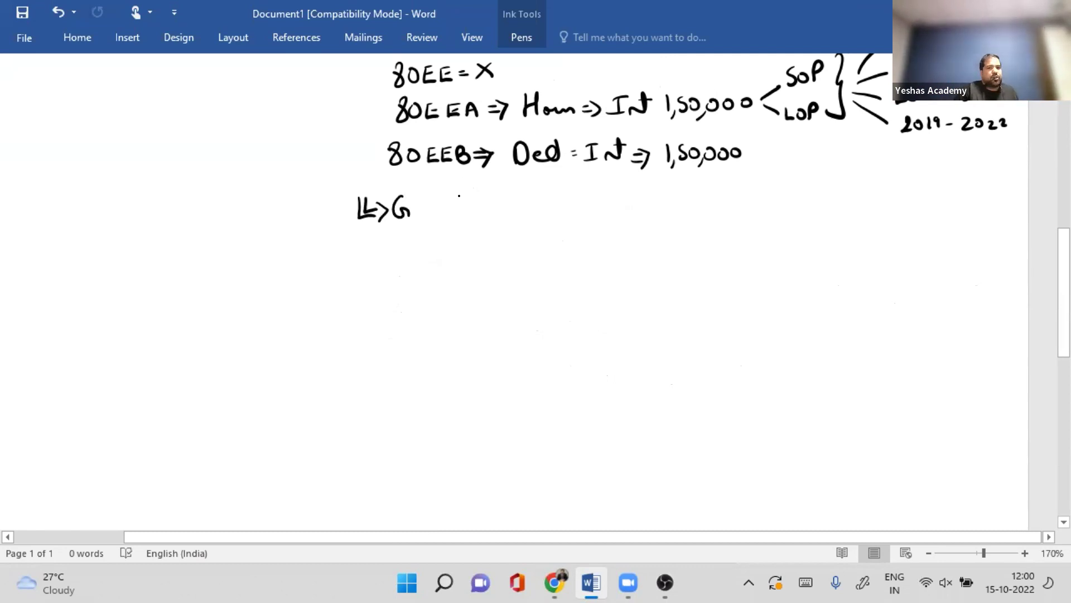
{"action": "left_click", "coordinate": [418, 205]}
{"action": "left_click", "coordinate": [418, 216]}
{"action": "left_click_drag", "start_coordinate": [452, 192], "coordinate": [462, 196]}
{"action": "left_click", "coordinate": [502, 206]}
{"action": "left_click", "coordinate": [502, 215]}
{"action": "left_click_drag", "start_coordinate": [488, 202], "coordinate": [570, 208]}
{"action": "left_click_drag", "start_coordinate": [580, 193], "coordinate": [581, 215]}
{"action": "mouse_move", "coordinate": [580, 194]}
{"action": "left_mouse_down"}
{"action": "mouse_move", "coordinate": [581, 215]}
{"action": "mouse_move", "coordinate": [685, 206]}
{"action": "left_mouse_up"}
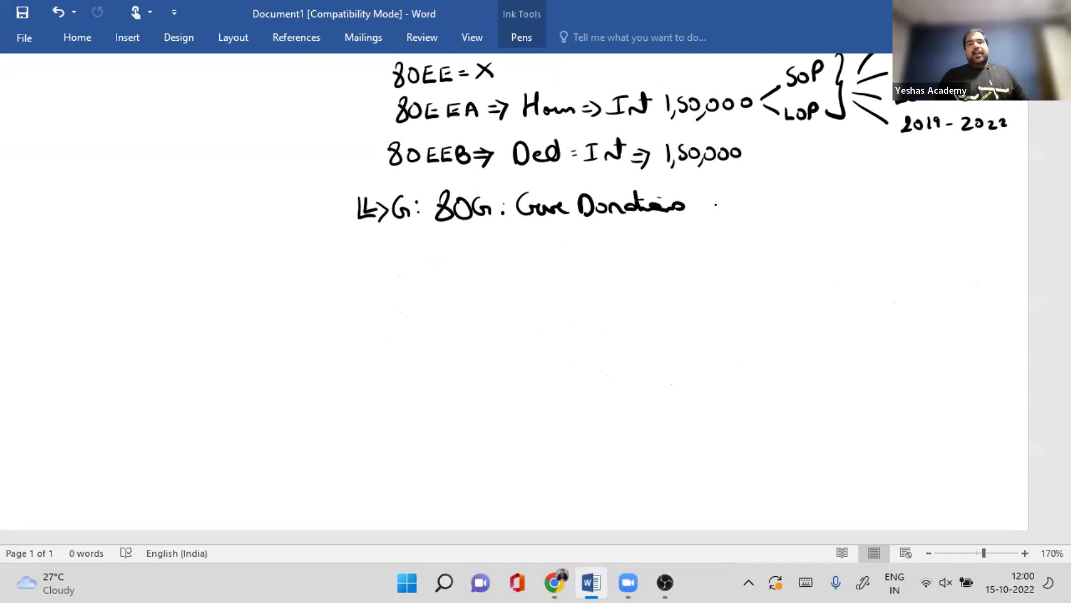
Step: Write the category letters A, B, C and D across the line
{"action": "left_click_drag", "start_coordinate": [716, 212], "coordinate": [728, 210]}
{"action": "left_click_drag", "start_coordinate": [790, 193], "coordinate": [792, 210]}
{"action": "left_click_drag", "start_coordinate": [873, 195], "coordinate": [894, 202]}
{"action": "left_click_drag", "start_coordinate": [938, 185], "coordinate": [940, 203]}
Step: Write 100% beneath category A and 50% beneath category B
{"action": "left_click_drag", "start_coordinate": [709, 225], "coordinate": [709, 236]}
{"action": "left_click_drag", "start_coordinate": [719, 228], "coordinate": [719, 229]}
{"action": "left_click_drag", "start_coordinate": [732, 227], "coordinate": [783, 235]}
{"action": "left_click_drag", "start_coordinate": [804, 225], "coordinate": [739, 237]}
{"action": "left_click_drag", "start_coordinate": [746, 234], "coordinate": [747, 236]}
{"action": "left_click_drag", "start_coordinate": [815, 224], "coordinate": [809, 235]}
{"action": "left_click", "coordinate": [808, 224]}
{"action": "left_click", "coordinate": [816, 234]}
{"action": "left_click", "coordinate": [821, 235]}
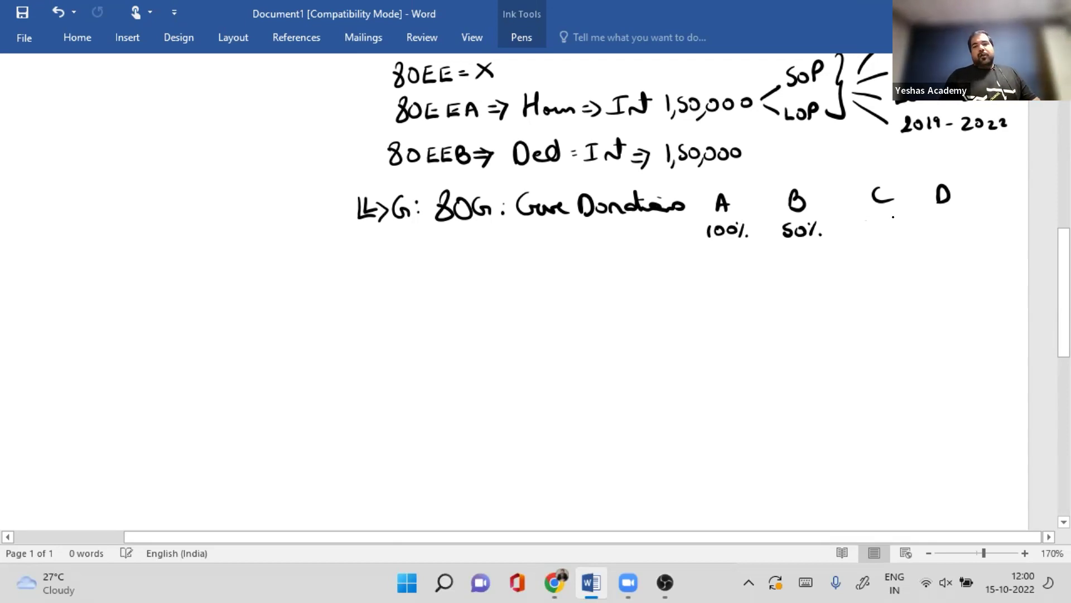
Step: Write 100% under C and 50% under D, then tick both
{"action": "left_click_drag", "start_coordinate": [865, 221], "coordinate": [866, 233]}
{"action": "left_click_drag", "start_coordinate": [877, 220], "coordinate": [887, 222]}
{"action": "left_click", "coordinate": [904, 228]}
{"action": "mouse_move", "coordinate": [901, 221]}
{"action": "left_mouse_down"}
{"action": "mouse_move", "coordinate": [894, 232]}
{"action": "mouse_move", "coordinate": [942, 230]}
{"action": "left_mouse_up"}
{"action": "left_click_drag", "start_coordinate": [956, 219], "coordinate": [954, 220]}
{"action": "left_click_drag", "start_coordinate": [971, 226], "coordinate": [978, 213]}
{"action": "left_click", "coordinate": [980, 226]}
{"action": "left_click_drag", "start_coordinate": [887, 238], "coordinate": [900, 233]}
{"action": "left_click_drag", "start_coordinate": [958, 234], "coordinate": [972, 229]}
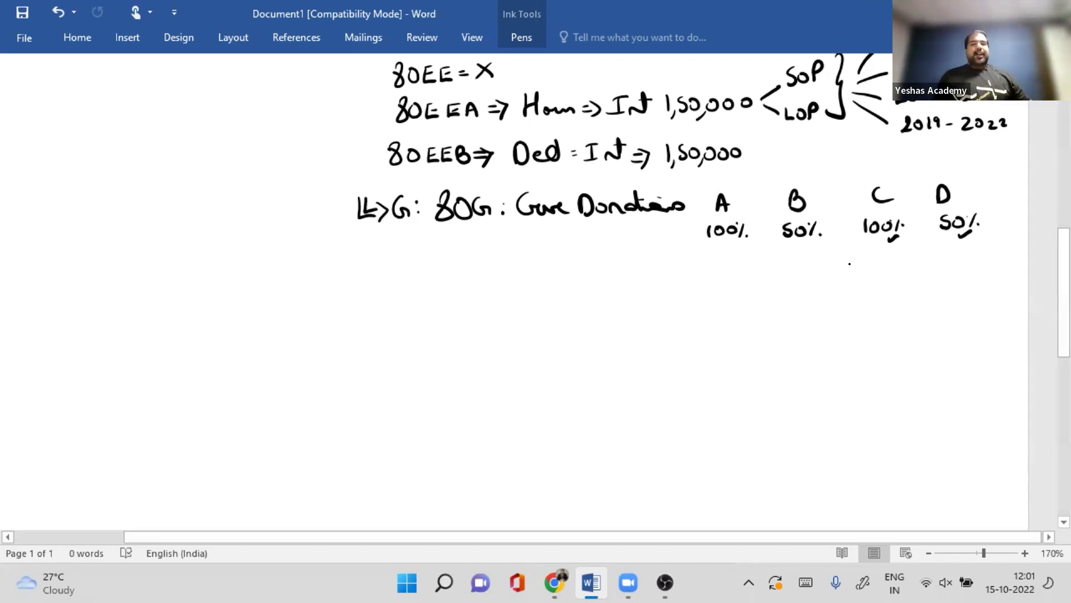
Step: Write 'ATI = AGTI' below C and D with an underlined '(all)' note
{"action": "left_click_drag", "start_coordinate": [849, 277], "coordinate": [864, 277]}
{"action": "left_click_drag", "start_coordinate": [852, 271], "coordinate": [880, 262]}
{"action": "mouse_move", "coordinate": [874, 262]}
{"action": "left_mouse_down"}
{"action": "mouse_move", "coordinate": [874, 276]}
{"action": "mouse_move", "coordinate": [886, 275]}
{"action": "left_mouse_up"}
{"action": "mouse_move", "coordinate": [882, 260]}
{"action": "left_mouse_down"}
{"action": "mouse_move", "coordinate": [893, 276]}
{"action": "mouse_move", "coordinate": [909, 266]}
{"action": "left_mouse_up"}
{"action": "left_click_drag", "start_coordinate": [898, 274], "coordinate": [939, 268]}
{"action": "left_click_drag", "start_coordinate": [953, 261], "coordinate": [969, 260]}
{"action": "left_click_drag", "start_coordinate": [964, 262], "coordinate": [981, 260]}
{"action": "mouse_move", "coordinate": [978, 260]}
{"action": "left_mouse_down"}
{"action": "mouse_move", "coordinate": [985, 271]}
{"action": "mouse_move", "coordinate": [928, 299]}
{"action": "left_mouse_up"}
{"action": "mouse_move", "coordinate": [984, 282]}
{"action": "left_mouse_down"}
{"action": "mouse_move", "coordinate": [988, 302]}
{"action": "mouse_move", "coordinate": [963, 287]}
{"action": "mouse_move", "coordinate": [976, 294]}
{"action": "left_mouse_up"}
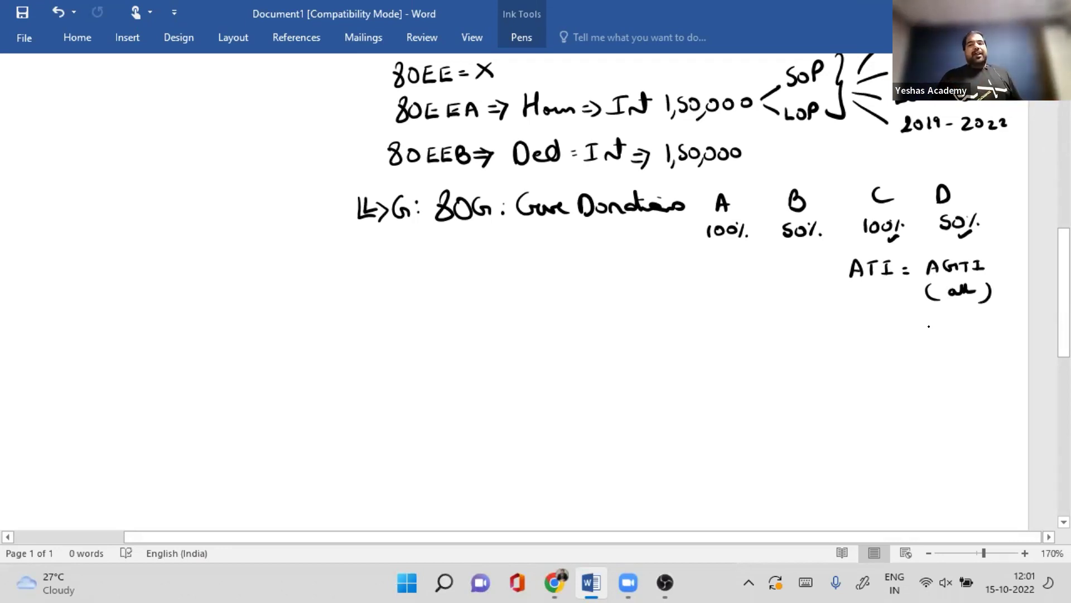
{"action": "mouse_move", "coordinate": [932, 306]}
{"action": "left_mouse_down"}
{"action": "mouse_move", "coordinate": [992, 305]}
{"action": "mouse_move", "coordinate": [930, 333]}
{"action": "mouse_move", "coordinate": [948, 323]}
{"action": "left_mouse_up"}
Step: Write the income figure 5,00,000
{"action": "left_click_drag", "start_coordinate": [959, 322], "coordinate": [959, 324]}
{"action": "left_click_drag", "start_coordinate": [964, 333], "coordinate": [963, 338]}
{"action": "left_click_drag", "start_coordinate": [976, 322], "coordinate": [989, 324]}
{"action": "left_click_drag", "start_coordinate": [1002, 323], "coordinate": [1001, 324]}
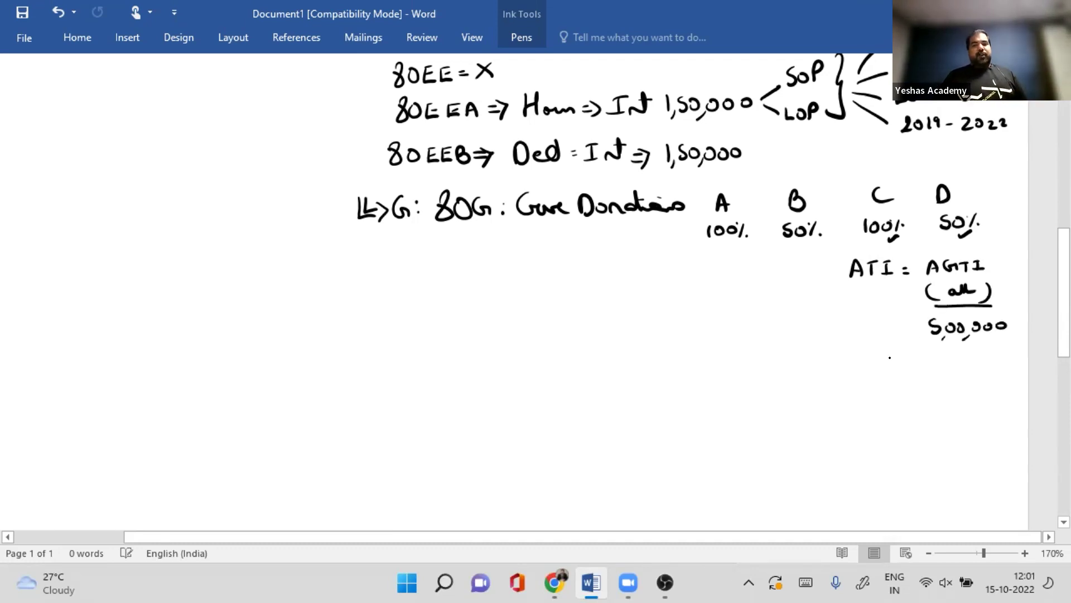
Step: Write '10% => 50,000' below the income figure
{"action": "left_click_drag", "start_coordinate": [855, 349], "coordinate": [857, 365]}
{"action": "left_click_drag", "start_coordinate": [869, 351], "coordinate": [867, 352]}
{"action": "mouse_move", "coordinate": [883, 351]}
{"action": "left_mouse_down"}
{"action": "mouse_move", "coordinate": [877, 364]}
{"action": "mouse_move", "coordinate": [915, 351]}
{"action": "left_mouse_up"}
{"action": "mouse_move", "coordinate": [899, 358]}
{"action": "left_mouse_down"}
{"action": "mouse_move", "coordinate": [917, 356]}
{"action": "mouse_move", "coordinate": [911, 362]}
{"action": "left_mouse_up"}
{"action": "left_click_drag", "start_coordinate": [933, 350], "coordinate": [926, 363]}
{"action": "left_click_drag", "start_coordinate": [943, 352], "coordinate": [942, 352]}
{"action": "left_click_drag", "start_coordinate": [948, 360], "coordinate": [947, 366]}
{"action": "left_click_drag", "start_coordinate": [959, 351], "coordinate": [968, 353]}
{"action": "left_click_drag", "start_coordinate": [985, 352], "coordinate": [983, 353]}
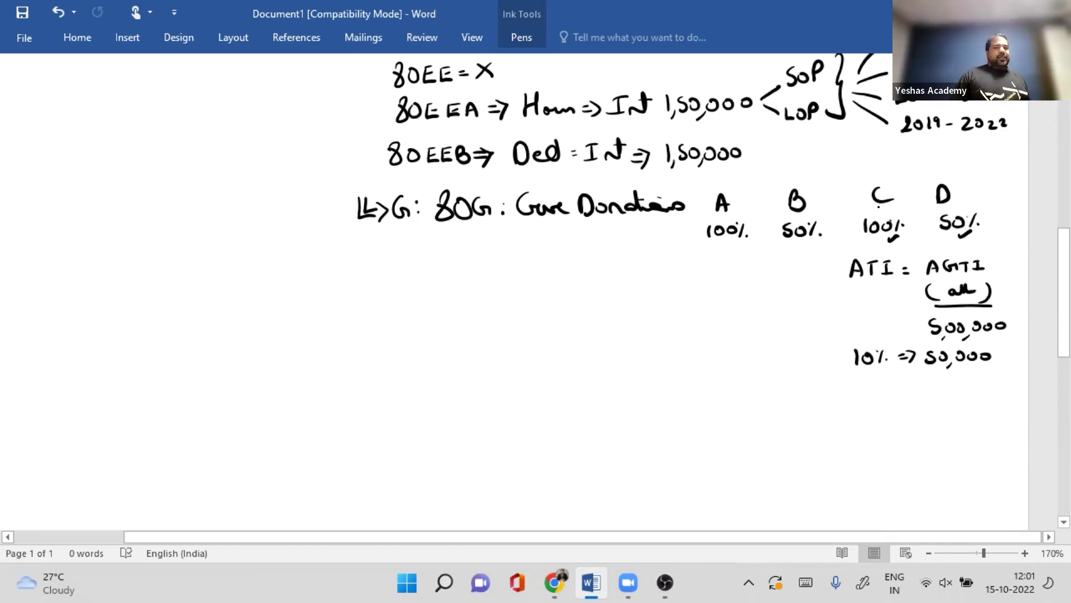
Step: Box category C and write 80,000 above it
{"action": "left_click_drag", "start_coordinate": [865, 178], "coordinate": [898, 211]}
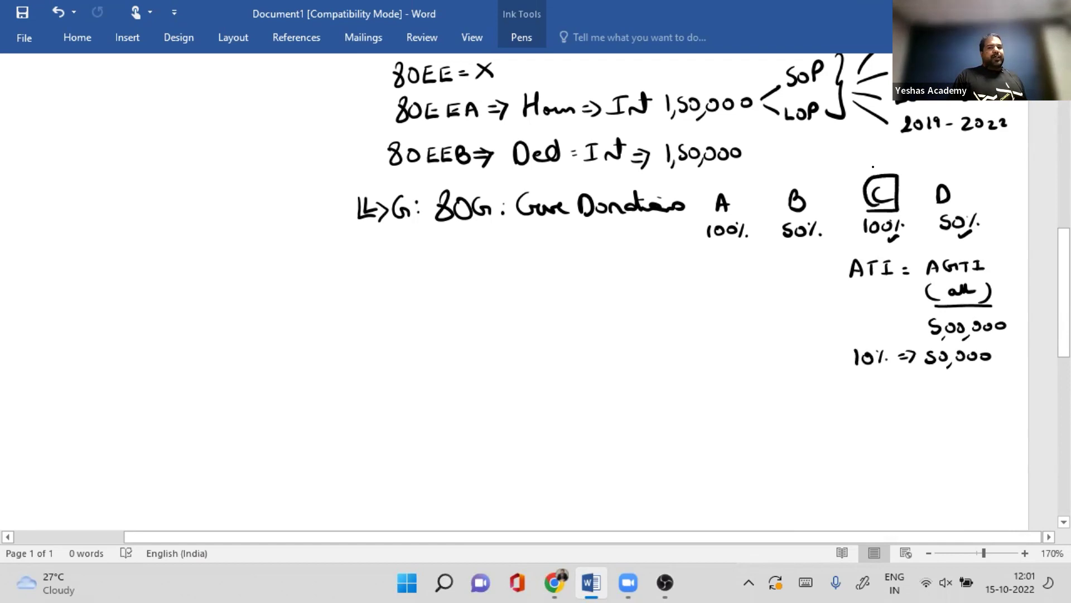
{"action": "left_click_drag", "start_coordinate": [863, 160], "coordinate": [863, 162]}
{"action": "left_click_drag", "start_coordinate": [873, 162], "coordinate": [873, 164]}
{"action": "left_click_drag", "start_coordinate": [883, 162], "coordinate": [894, 165]}
{"action": "left_click_drag", "start_coordinate": [904, 163], "coordinate": [903, 165]}
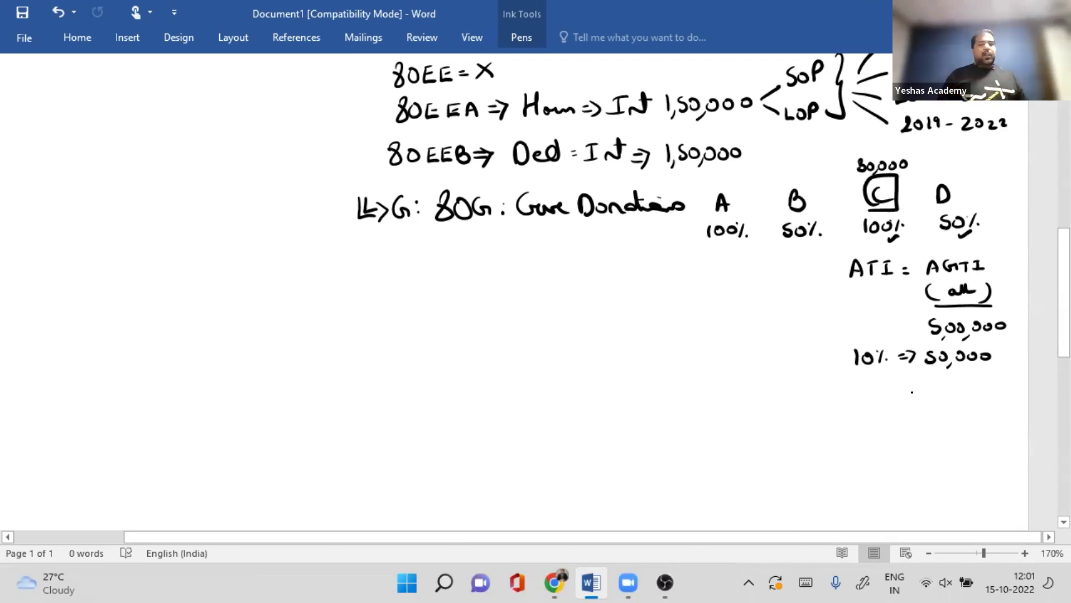
Step: Subtract a bracketed (30,000) from 50,000, underline, and write the 20,000 balance
{"action": "left_click_drag", "start_coordinate": [928, 372], "coordinate": [943, 393]}
{"action": "left_click_drag", "start_coordinate": [956, 378], "coordinate": [955, 378]}
{"action": "left_click_drag", "start_coordinate": [968, 377], "coordinate": [967, 378]}
{"action": "left_click_drag", "start_coordinate": [980, 377], "coordinate": [923, 389]}
{"action": "left_click_drag", "start_coordinate": [991, 375], "coordinate": [993, 387]}
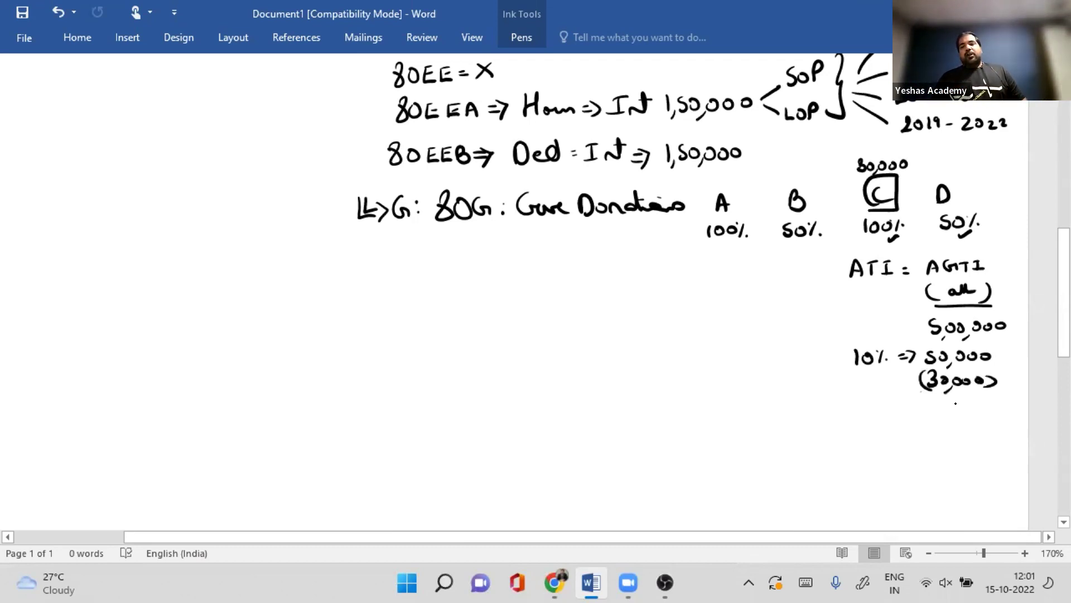
{"action": "left_click_drag", "start_coordinate": [920, 390], "coordinate": [1006, 390]}
{"action": "left_click_drag", "start_coordinate": [920, 397], "coordinate": [933, 410]}
{"action": "left_click_drag", "start_coordinate": [939, 397], "coordinate": [940, 398]}
{"action": "left_click_drag", "start_coordinate": [955, 407], "coordinate": [953, 414]}
{"action": "left_click_drag", "start_coordinate": [962, 406], "coordinate": [974, 407]}
{"action": "left_click_drag", "start_coordinate": [987, 405], "coordinate": [986, 406]}
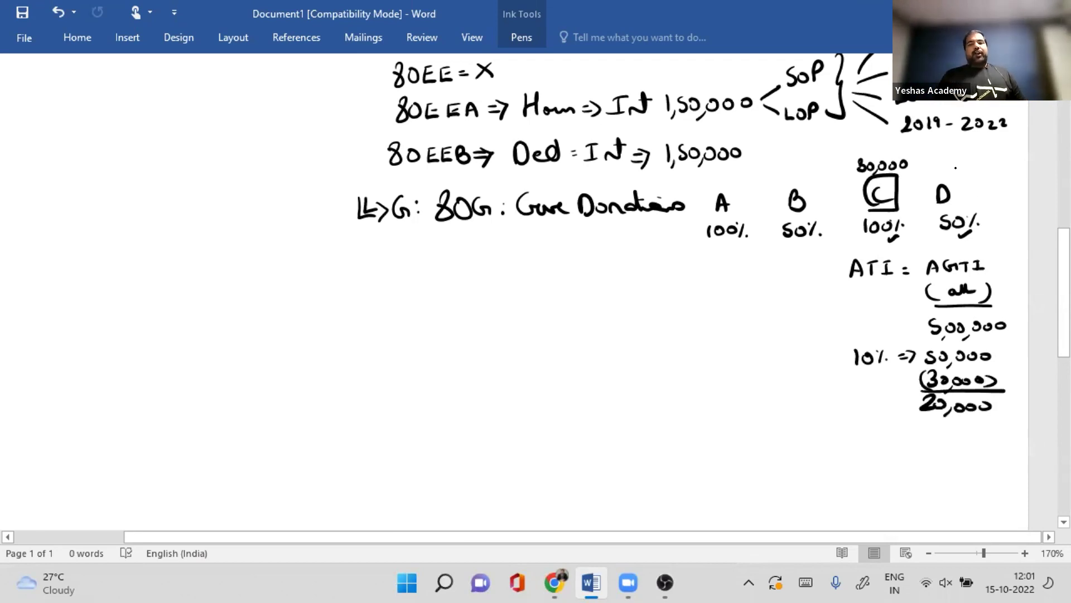
Step: Write 30,000 above category D and begin a new arrowed line below 80G
{"action": "left_click_drag", "start_coordinate": [937, 162], "coordinate": [955, 174]}
{"action": "left_click_drag", "start_coordinate": [969, 164], "coordinate": [969, 165]}
{"action": "left_click_drag", "start_coordinate": [981, 164], "coordinate": [980, 166]}
{"action": "left_click_drag", "start_coordinate": [991, 164], "coordinate": [990, 165]}
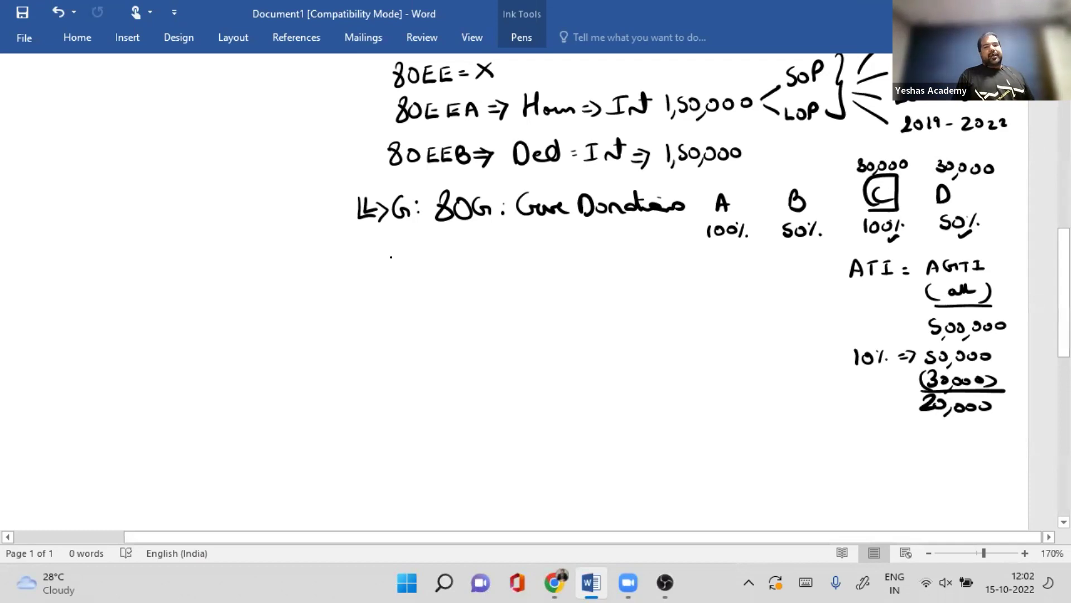
{"action": "left_click_drag", "start_coordinate": [351, 243], "coordinate": [459, 258]}
Step: Write '80GG: Rent HRA', strike through HRA, and underline the 80GG label
{"action": "left_click", "coordinate": [477, 246]}
{"action": "left_click", "coordinate": [476, 255]}
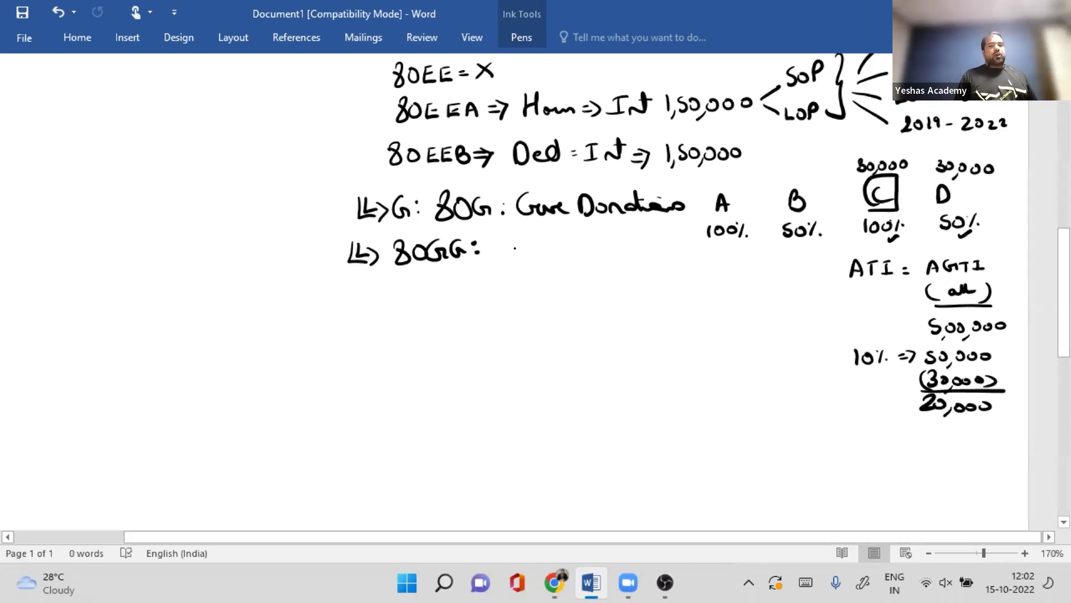
{"action": "mouse_move", "coordinate": [510, 233]}
{"action": "left_mouse_down"}
{"action": "mouse_move", "coordinate": [506, 257]}
{"action": "mouse_move", "coordinate": [522, 257]}
{"action": "left_mouse_up"}
{"action": "left_click_drag", "start_coordinate": [525, 250], "coordinate": [535, 255]}
{"action": "left_click_drag", "start_coordinate": [541, 233], "coordinate": [544, 258]}
{"action": "mouse_move", "coordinate": [534, 242]}
{"action": "left_mouse_down"}
{"action": "mouse_move", "coordinate": [553, 240]}
{"action": "mouse_move", "coordinate": [567, 256]}
{"action": "left_mouse_up"}
{"action": "left_click_drag", "start_coordinate": [580, 237], "coordinate": [580, 254]}
{"action": "left_click_drag", "start_coordinate": [567, 248], "coordinate": [581, 247]}
{"action": "left_click_drag", "start_coordinate": [586, 240], "coordinate": [586, 256]}
{"action": "left_click_drag", "start_coordinate": [586, 239], "coordinate": [599, 256]}
{"action": "mouse_move", "coordinate": [608, 240]}
{"action": "left_mouse_down"}
{"action": "mouse_move", "coordinate": [605, 254]}
{"action": "mouse_move", "coordinate": [616, 256]}
{"action": "left_mouse_up"}
{"action": "left_click_drag", "start_coordinate": [605, 250], "coordinate": [614, 249]}
{"action": "left_click_drag", "start_coordinate": [573, 266], "coordinate": [587, 252]}
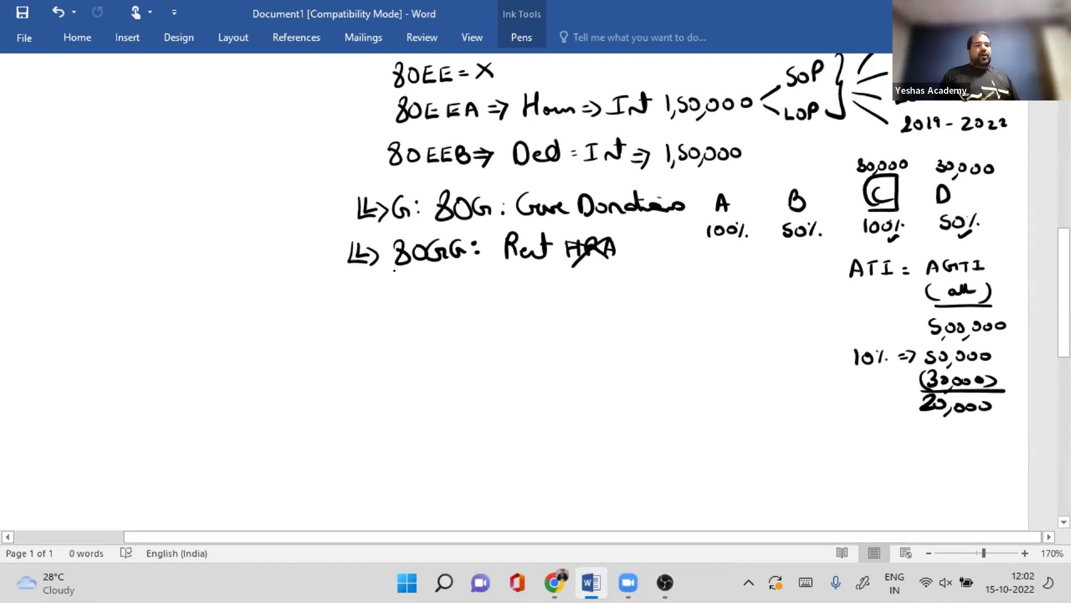
{"action": "left_click_drag", "start_coordinate": [394, 272], "coordinate": [465, 268]}
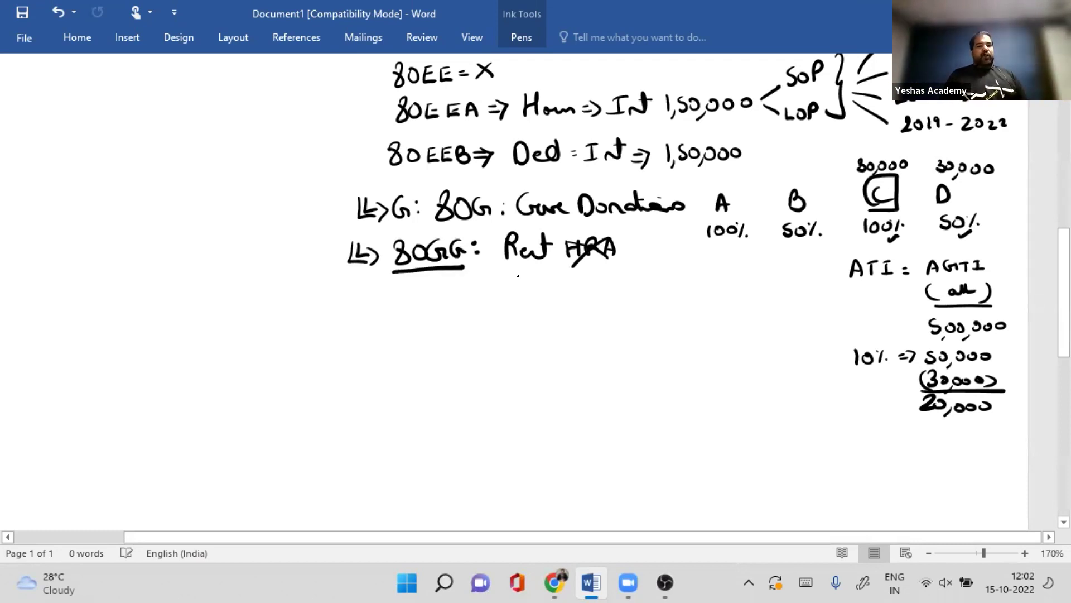
Step: Write the first limit 'i] 5,000 pm' below Rent
{"action": "left_click_drag", "start_coordinate": [520, 289], "coordinate": [520, 303]}
{"action": "mouse_move", "coordinate": [525, 279]}
{"action": "left_mouse_down"}
{"action": "mouse_move", "coordinate": [527, 311]}
{"action": "mouse_move", "coordinate": [542, 302]}
{"action": "left_mouse_up"}
{"action": "left_click_drag", "start_coordinate": [555, 297], "coordinate": [565, 289]}
{"action": "left_click_drag", "start_coordinate": [580, 288], "coordinate": [578, 289]}
{"action": "left_click_drag", "start_coordinate": [593, 288], "coordinate": [592, 289]}
{"action": "mouse_move", "coordinate": [609, 294]}
{"action": "left_mouse_down"}
{"action": "mouse_move", "coordinate": [607, 305]}
{"action": "mouse_move", "coordinate": [612, 297]}
{"action": "left_mouse_up"}
{"action": "left_click_drag", "start_coordinate": [621, 295], "coordinate": [641, 296]}
Step: Write the second limit 'ii] RP − 10% ATI'
{"action": "left_click_drag", "start_coordinate": [524, 330], "coordinate": [529, 338]}
{"action": "left_click_drag", "start_coordinate": [534, 324], "coordinate": [534, 345]}
{"action": "left_click_drag", "start_coordinate": [551, 320], "coordinate": [561, 337]}
{"action": "left_click_drag", "start_coordinate": [567, 320], "coordinate": [567, 336]}
{"action": "left_click_drag", "start_coordinate": [567, 321], "coordinate": [590, 329]}
{"action": "left_click_drag", "start_coordinate": [600, 322], "coordinate": [599, 335]}
{"action": "left_click_drag", "start_coordinate": [609, 324], "coordinate": [609, 324]}
{"action": "left_click_drag", "start_coordinate": [620, 321], "coordinate": [618, 325]}
{"action": "mouse_move", "coordinate": [632, 320]}
{"action": "left_mouse_down"}
{"action": "mouse_move", "coordinate": [626, 336]}
{"action": "mouse_move", "coordinate": [636, 333]}
{"action": "left_mouse_up"}
{"action": "left_click_drag", "start_coordinate": [646, 334], "coordinate": [676, 318]}
{"action": "left_click_drag", "start_coordinate": [669, 319], "coordinate": [669, 333]}
{"action": "left_click_drag", "start_coordinate": [677, 315], "coordinate": [689, 315]}
{"action": "left_click_drag", "start_coordinate": [683, 315], "coordinate": [683, 330]}
{"action": "left_click_drag", "start_coordinate": [676, 331], "coordinate": [690, 329]}
{"action": "left_click_drag", "start_coordinate": [649, 328], "coordinate": [658, 328]}
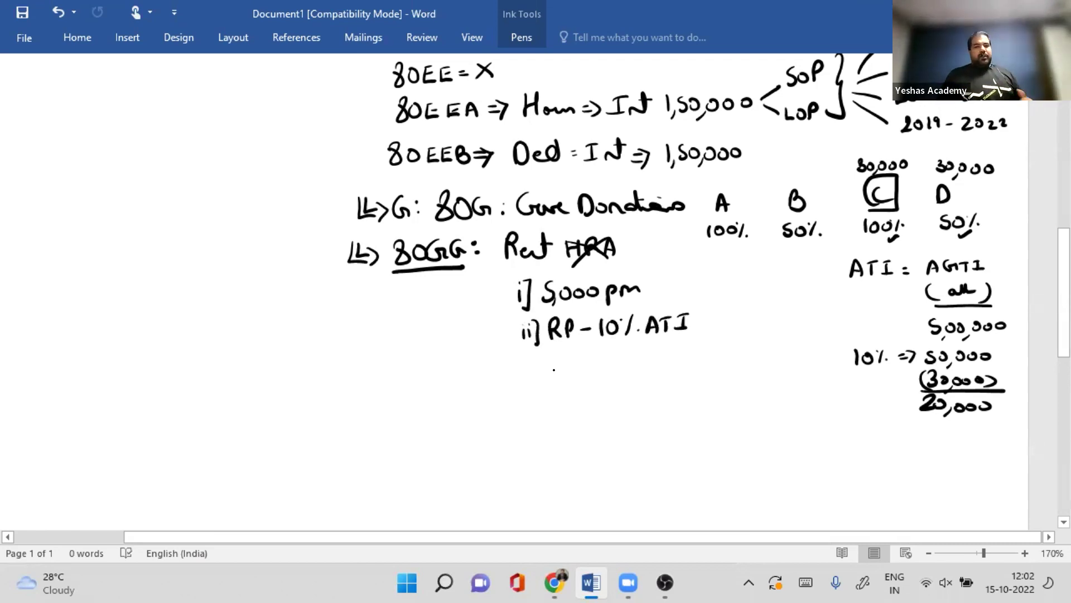
Step: Write the third limit 'iii] 25% ATI'
{"action": "left_click_drag", "start_coordinate": [524, 369], "coordinate": [524, 379]}
{"action": "left_click_drag", "start_coordinate": [529, 369], "coordinate": [533, 380]}
{"action": "mouse_move", "coordinate": [536, 359]}
{"action": "left_mouse_down"}
{"action": "mouse_move", "coordinate": [536, 382]}
{"action": "mouse_move", "coordinate": [572, 375]}
{"action": "left_mouse_up"}
{"action": "left_click_drag", "start_coordinate": [585, 358], "coordinate": [579, 373]}
{"action": "left_click_drag", "start_coordinate": [602, 366], "coordinate": [602, 368]}
{"action": "left_click_drag", "start_coordinate": [612, 372], "coordinate": [627, 373]}
{"action": "mouse_move", "coordinate": [635, 361]}
{"action": "left_mouse_down"}
{"action": "mouse_move", "coordinate": [636, 372]}
{"action": "mouse_move", "coordinate": [642, 360]}
{"action": "left_mouse_up"}
{"action": "left_click_drag", "start_coordinate": [651, 358], "coordinate": [652, 373]}
{"action": "left_click_drag", "start_coordinate": [645, 357], "coordinate": [660, 358]}
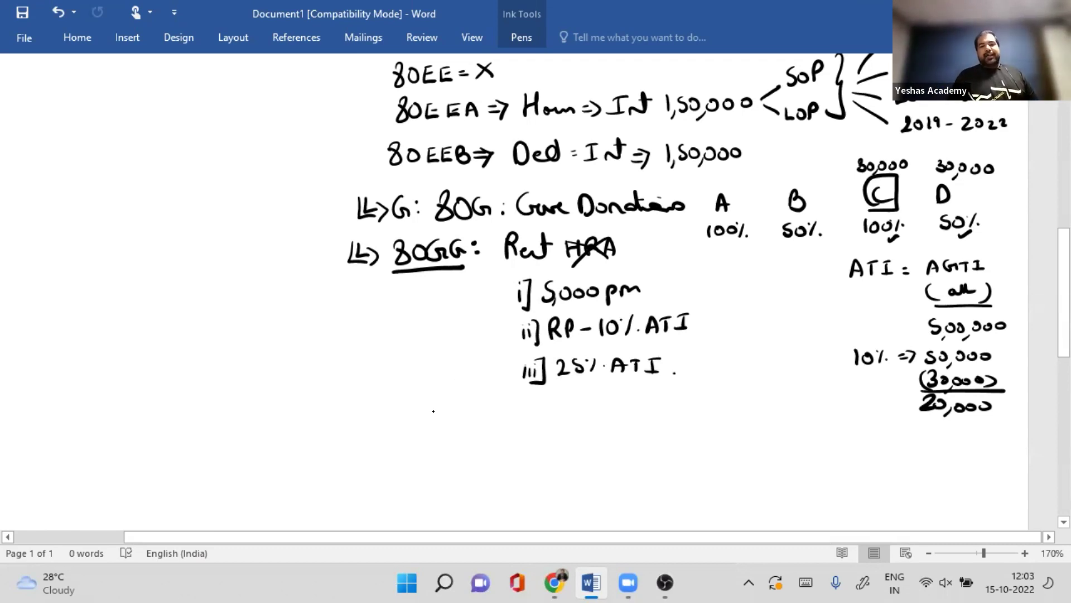
Step: Start a new line lower down reading '80GGA ⇒'
{"action": "left_click_drag", "start_coordinate": [403, 415], "coordinate": [401, 415]}
{"action": "left_click_drag", "start_coordinate": [415, 420], "coordinate": [442, 430]}
{"action": "left_click_drag", "start_coordinate": [467, 417], "coordinate": [468, 428]}
{"action": "left_click_drag", "start_coordinate": [473, 433], "coordinate": [488, 429]}
{"action": "left_click_drag", "start_coordinate": [509, 422], "coordinate": [527, 422]}
{"action": "left_click_drag", "start_coordinate": [509, 431], "coordinate": [527, 431]}
{"action": "left_click_drag", "start_coordinate": [523, 417], "coordinate": [526, 435]}
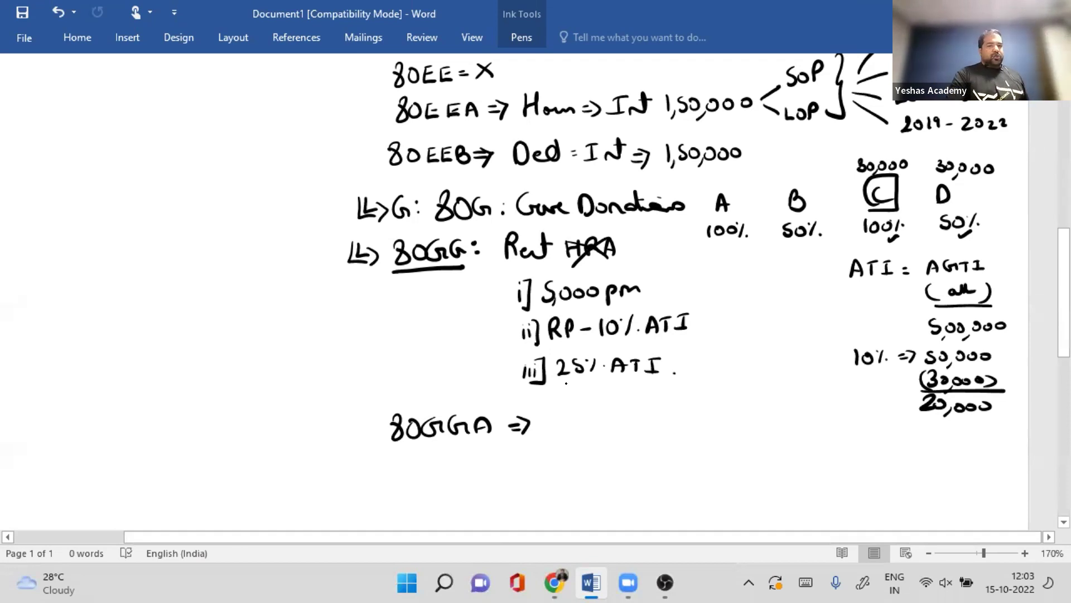
Step: Write an 80GGC heading beside 80GGB, underline both, and add the Com and Oth notes
{"action": "scroll", "coordinate": [566, 383], "scroll_direction": "down", "scroll_amount": 1}
{"action": "scroll", "coordinate": [470, 223], "scroll_direction": "down", "scroll_amount": 1}
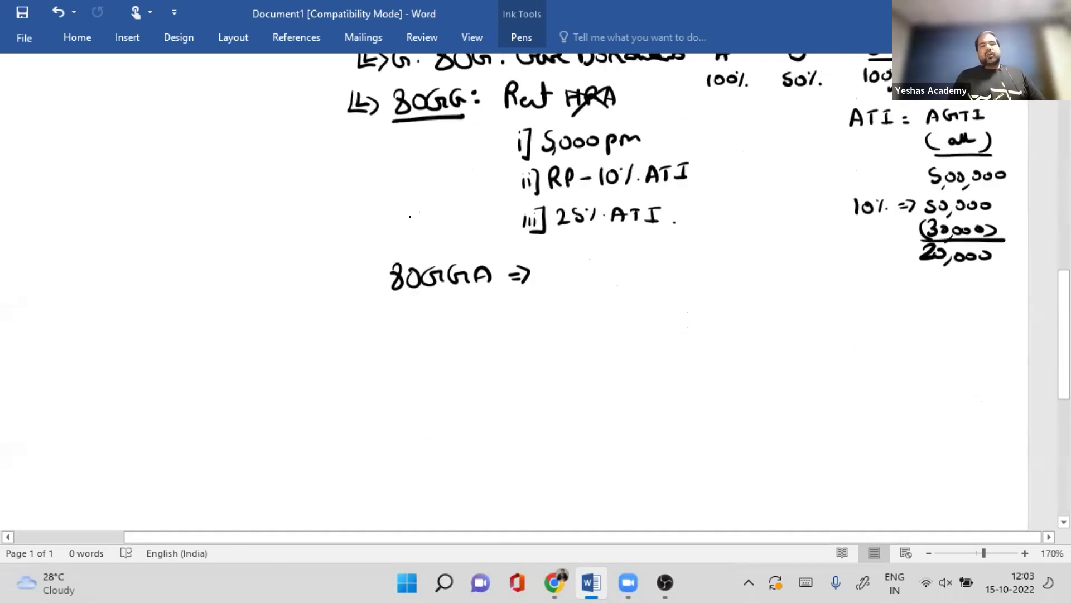
{"action": "scroll", "coordinate": [410, 216], "scroll_direction": "down", "scroll_amount": 1}
{"action": "left_click_drag", "start_coordinate": [409, 209], "coordinate": [489, 230]}
{"action": "left_click_drag", "start_coordinate": [731, 203], "coordinate": [799, 219]}
{"action": "left_click_drag", "start_coordinate": [818, 208], "coordinate": [819, 221]}
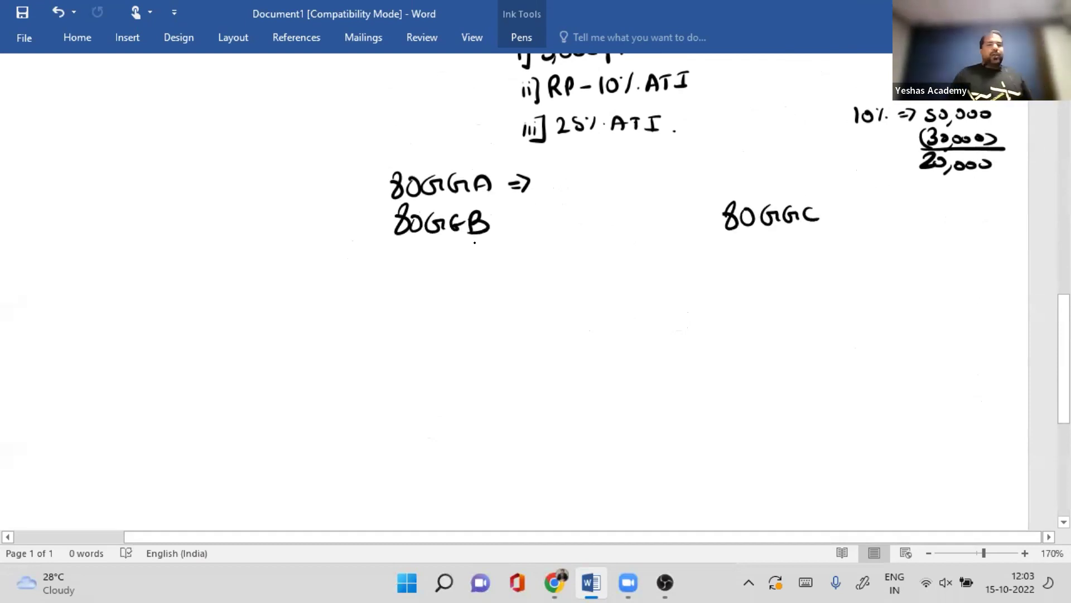
{"action": "left_click_drag", "start_coordinate": [466, 243], "coordinate": [488, 241]}
{"action": "left_click_drag", "start_coordinate": [413, 261], "coordinate": [455, 270]}
{"action": "left_click_drag", "start_coordinate": [805, 230], "coordinate": [829, 229]}
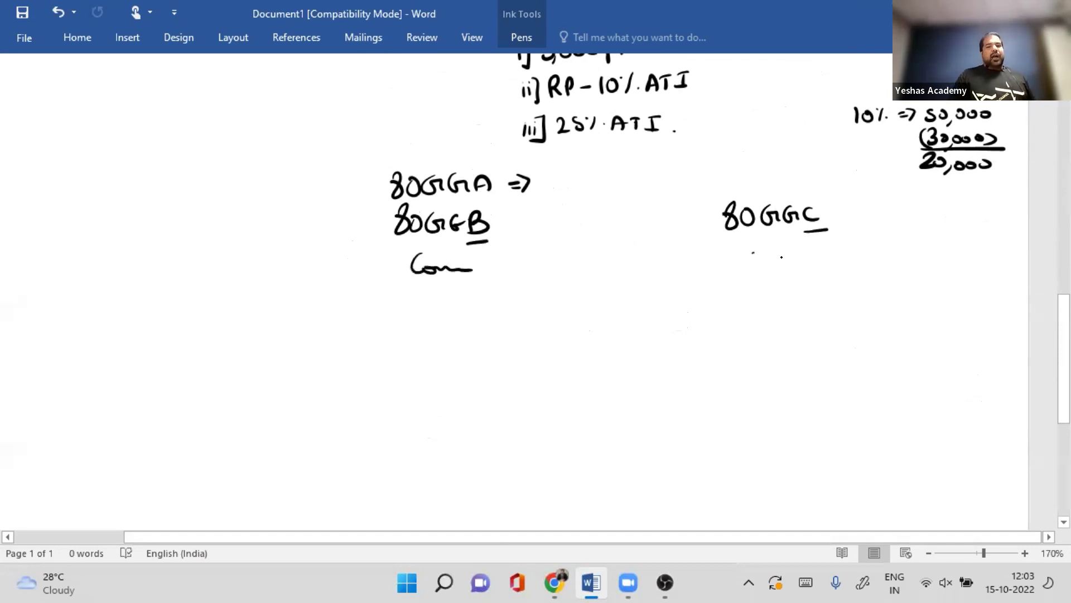
{"action": "left_click_drag", "start_coordinate": [753, 253], "coordinate": [754, 252]}
{"action": "left_click_drag", "start_coordinate": [766, 265], "coordinate": [813, 257]}
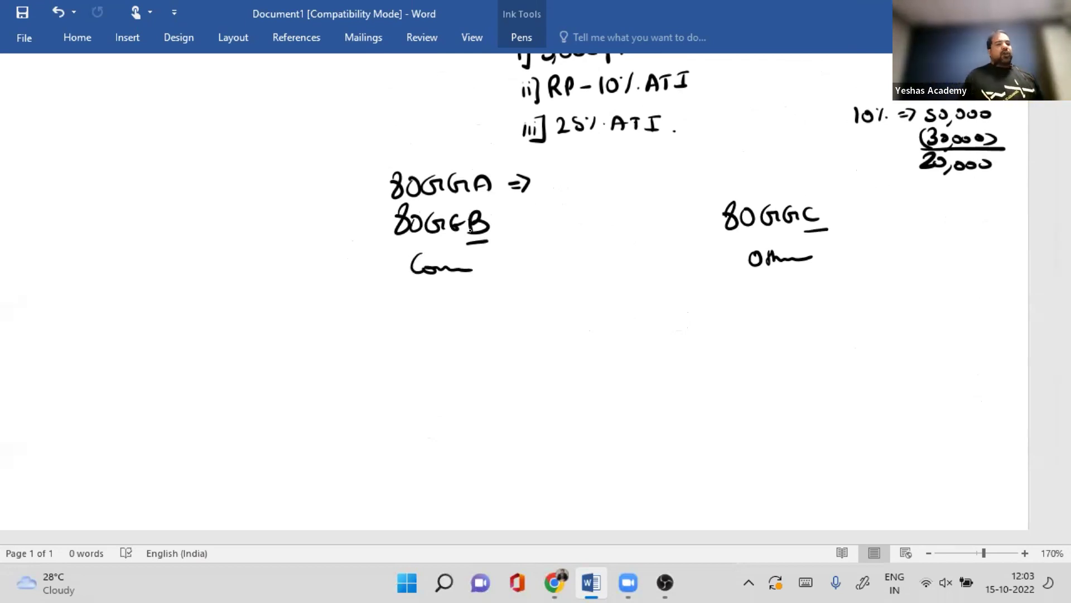
Step: Write the 37(2B) reference under the 80GGB note and mark an X under Other
{"action": "left_click_drag", "start_coordinate": [416, 291], "coordinate": [418, 312]}
{"action": "left_click_drag", "start_coordinate": [432, 297], "coordinate": [439, 293]}
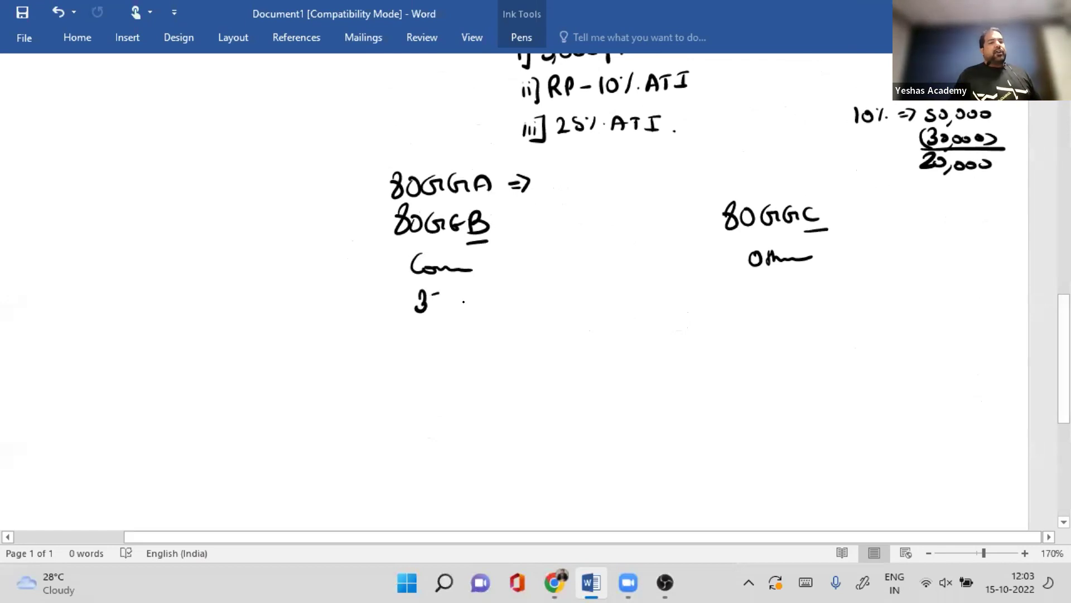
{"action": "left_click_drag", "start_coordinate": [433, 293], "coordinate": [435, 311]}
{"action": "mouse_move", "coordinate": [452, 287]}
{"action": "left_mouse_down"}
{"action": "mouse_move", "coordinate": [449, 312]}
{"action": "mouse_move", "coordinate": [464, 308]}
{"action": "left_mouse_up"}
{"action": "left_click_drag", "start_coordinate": [467, 290], "coordinate": [475, 308]}
{"action": "left_click_drag", "start_coordinate": [482, 285], "coordinate": [484, 312]}
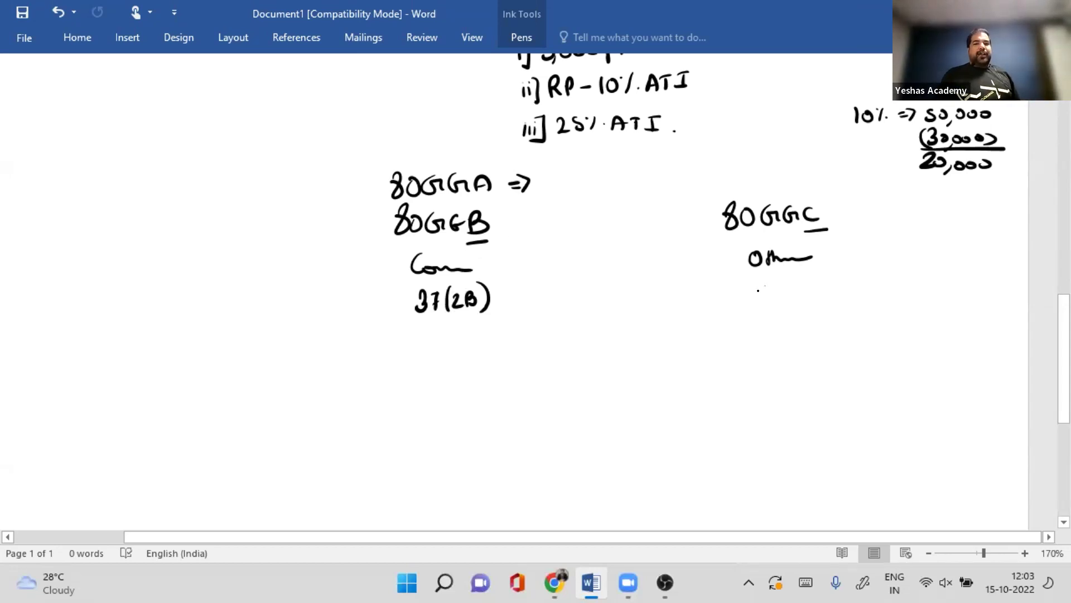
{"action": "left_click_drag", "start_coordinate": [763, 283], "coordinate": [784, 302]}
{"action": "left_click_drag", "start_coordinate": [783, 283], "coordinate": [761, 304]}
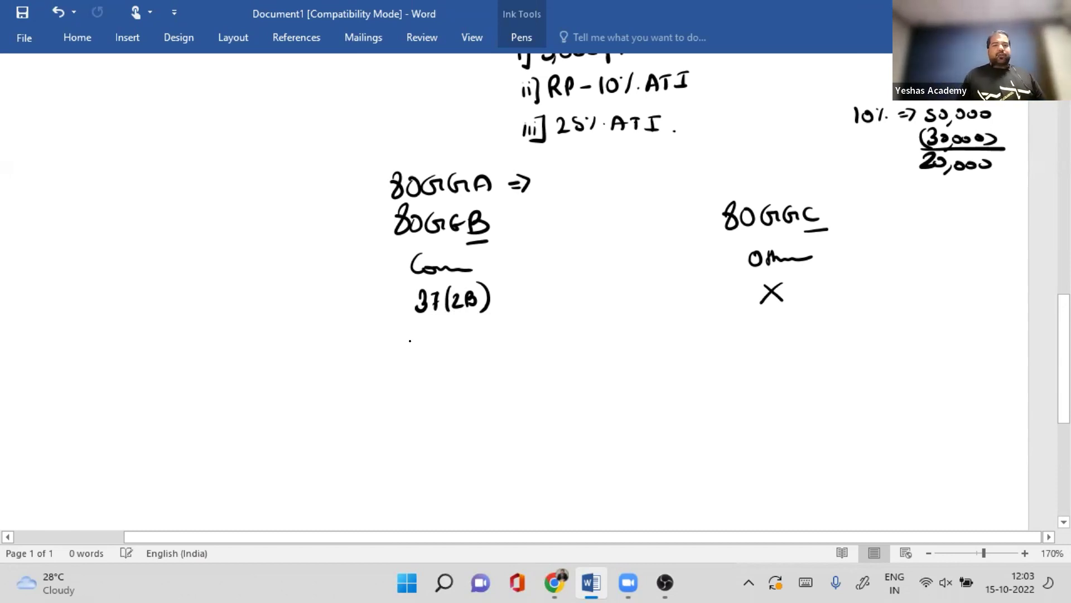
Step: Write the 80JJAA heading at the top left and box it
{"action": "left_click_drag", "start_coordinate": [36, 78], "coordinate": [49, 86]}
{"action": "mouse_move", "coordinate": [57, 85]}
{"action": "left_mouse_down"}
{"action": "mouse_move", "coordinate": [56, 99]}
{"action": "mouse_move", "coordinate": [71, 101]}
{"action": "left_mouse_up"}
{"action": "left_click_drag", "start_coordinate": [81, 102], "coordinate": [95, 102]}
{"action": "mouse_move", "coordinate": [102, 101]}
{"action": "left_mouse_down"}
{"action": "mouse_move", "coordinate": [110, 89]}
{"action": "mouse_move", "coordinate": [114, 102]}
{"action": "left_mouse_up"}
{"action": "left_click_drag", "start_coordinate": [15, 115], "coordinate": [23, 113]}
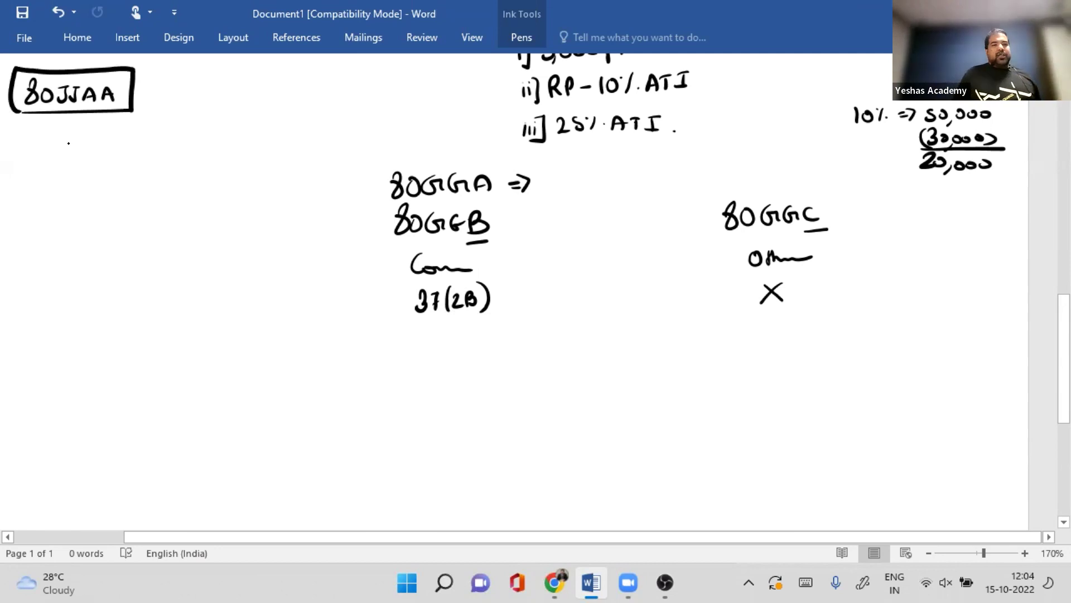
Step: Add an arrow bullet under 80JJAA listing I, II and III
{"action": "mouse_move", "coordinate": [20, 127]}
{"action": "left_mouse_down"}
{"action": "mouse_move", "coordinate": [38, 153]}
{"action": "mouse_move", "coordinate": [78, 132]}
{"action": "left_mouse_up"}
{"action": "left_click_drag", "start_coordinate": [62, 147], "coordinate": [82, 146]}
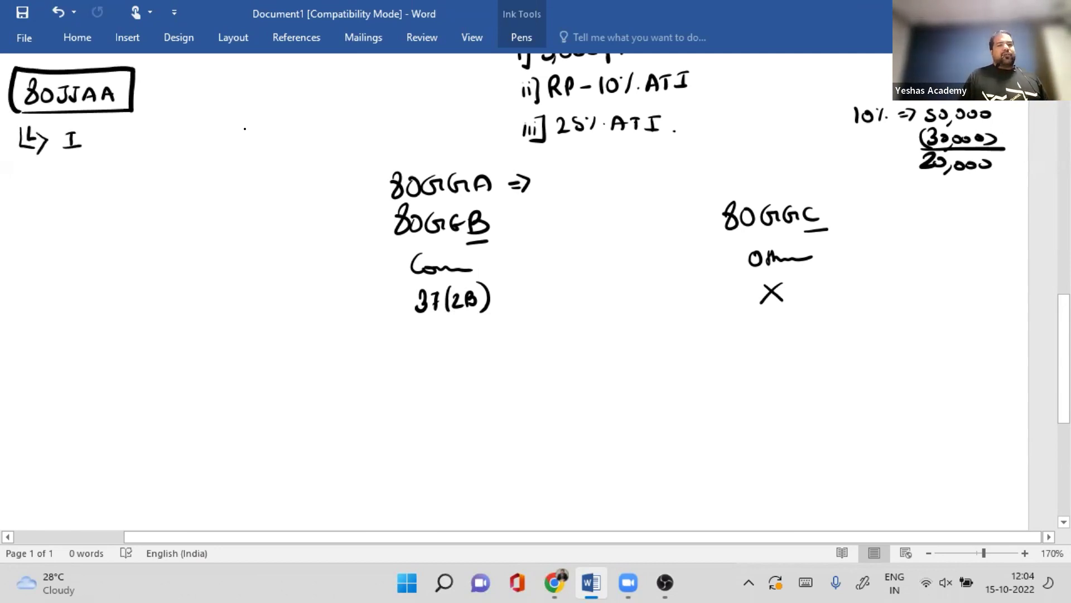
{"action": "left_click_drag", "start_coordinate": [158, 129], "coordinate": [158, 146]}
{"action": "left_click_drag", "start_coordinate": [150, 149], "coordinate": [180, 146]}
{"action": "left_click_drag", "start_coordinate": [264, 129], "coordinate": [263, 142]}
{"action": "left_click_drag", "start_coordinate": [254, 129], "coordinate": [254, 144]}
{"action": "mouse_move", "coordinate": [246, 129]}
{"action": "left_mouse_down"}
{"action": "mouse_move", "coordinate": [245, 141]}
{"action": "mouse_move", "coordinate": [268, 128]}
{"action": "left_mouse_up"}
{"action": "left_click_drag", "start_coordinate": [242, 144], "coordinate": [269, 143]}
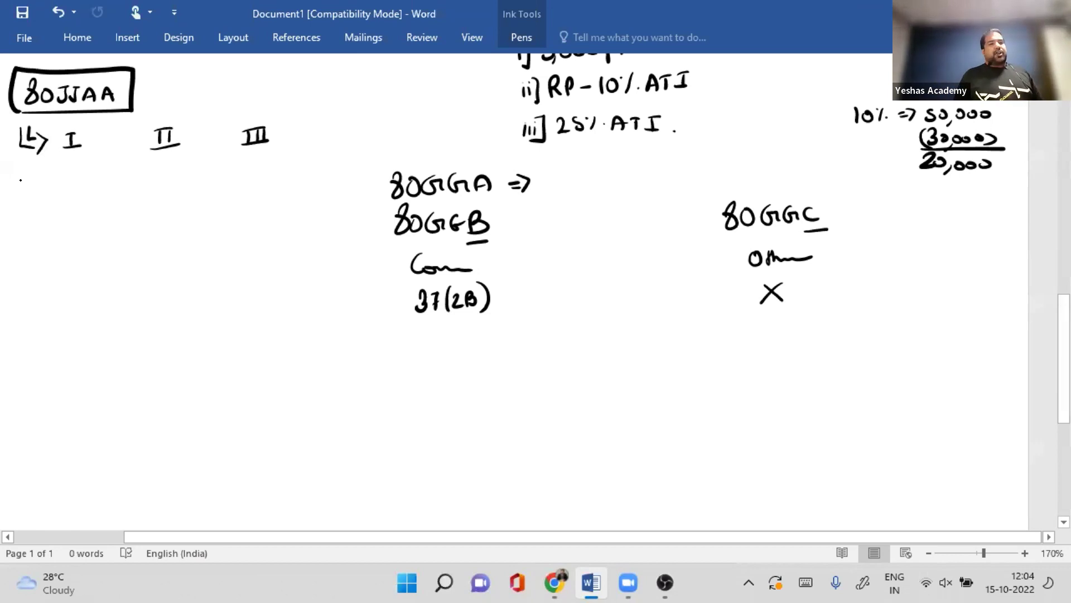
Step: Add a second arrow bullet reading '30% Extra'
{"action": "left_click_drag", "start_coordinate": [28, 169], "coordinate": [37, 188]}
{"action": "left_click_drag", "start_coordinate": [49, 176], "coordinate": [51, 189]}
{"action": "left_click_drag", "start_coordinate": [67, 176], "coordinate": [65, 178]}
{"action": "left_click_drag", "start_coordinate": [87, 177], "coordinate": [87, 187]}
{"action": "left_click_drag", "start_coordinate": [103, 174], "coordinate": [118, 190]}
{"action": "left_click_drag", "start_coordinate": [118, 181], "coordinate": [110, 190]}
{"action": "left_click_drag", "start_coordinate": [131, 172], "coordinate": [132, 190]}
{"action": "left_click_drag", "start_coordinate": [125, 178], "coordinate": [138, 177]}
{"action": "left_click_drag", "start_coordinate": [139, 187], "coordinate": [173, 180]}
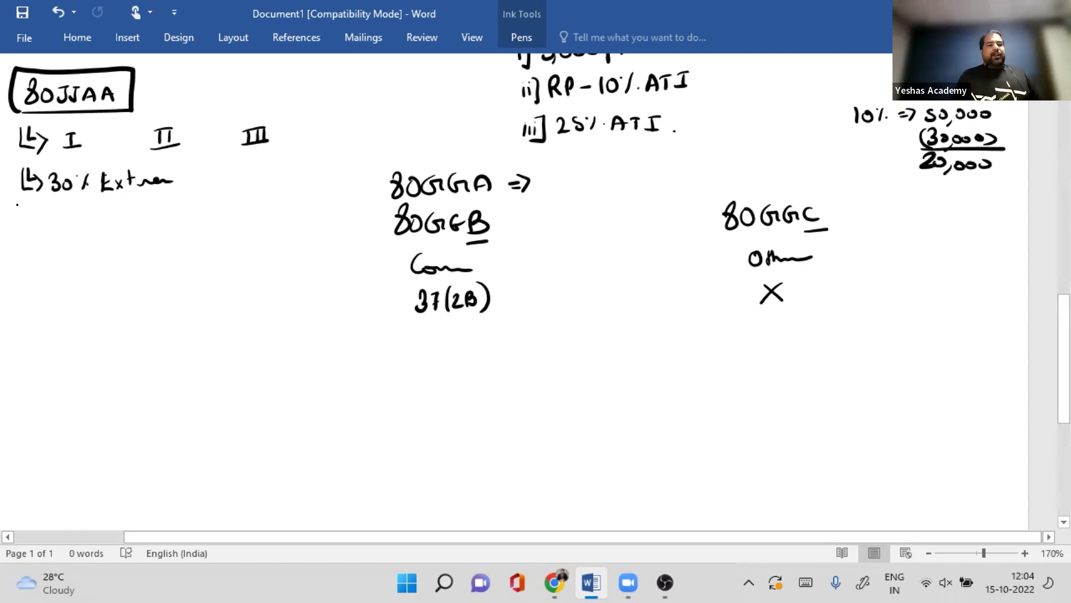
Step: Add a third bullet with 'Cost' struck out, followed by 25,000pm
{"action": "mouse_move", "coordinate": [24, 208]}
{"action": "left_mouse_down"}
{"action": "mouse_move", "coordinate": [32, 228]}
{"action": "mouse_move", "coordinate": [68, 225]}
{"action": "left_mouse_up"}
{"action": "mouse_move", "coordinate": [72, 219]}
{"action": "left_mouse_down"}
{"action": "mouse_move", "coordinate": [95, 215]}
{"action": "mouse_move", "coordinate": [89, 225]}
{"action": "left_mouse_up"}
{"action": "mouse_move", "coordinate": [104, 207]}
{"action": "left_mouse_down"}
{"action": "mouse_move", "coordinate": [113, 224]}
{"action": "mouse_move", "coordinate": [112, 208]}
{"action": "left_mouse_up"}
{"action": "left_click_drag", "start_coordinate": [136, 207], "coordinate": [145, 224]}
{"action": "left_click_drag", "start_coordinate": [159, 207], "coordinate": [150, 223]}
{"action": "left_click_drag", "start_coordinate": [163, 224], "coordinate": [161, 229]}
{"action": "left_click_drag", "start_coordinate": [172, 212], "coordinate": [171, 213]}
{"action": "mouse_move", "coordinate": [185, 212]}
{"action": "left_mouse_down"}
{"action": "mouse_move", "coordinate": [183, 222]}
{"action": "mouse_move", "coordinate": [182, 212]}
{"action": "left_mouse_up"}
{"action": "left_click_drag", "start_coordinate": [202, 211], "coordinate": [201, 211]}
{"action": "mouse_move", "coordinate": [220, 214]}
{"action": "left_mouse_down"}
{"action": "mouse_move", "coordinate": [219, 229]}
{"action": "mouse_move", "coordinate": [227, 220]}
{"action": "left_mouse_up"}
{"action": "left_click_drag", "start_coordinate": [233, 221], "coordinate": [244, 215]}
Step: Append 'PF 240/150' after 25,000pm on the third bullet
{"action": "left_click_drag", "start_coordinate": [264, 221], "coordinate": [274, 207]}
{"action": "left_click_drag", "start_coordinate": [280, 219], "coordinate": [288, 210]}
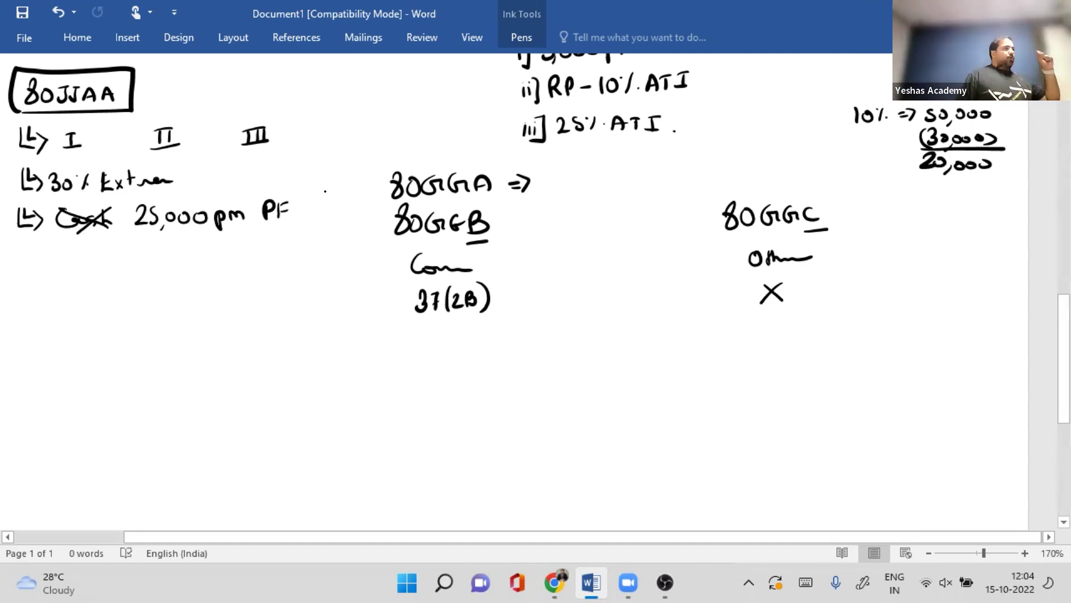
{"action": "left_click_drag", "start_coordinate": [308, 202], "coordinate": [335, 218]}
{"action": "left_click_drag", "start_coordinate": [345, 204], "coordinate": [343, 205]}
{"action": "mouse_move", "coordinate": [357, 200]}
{"action": "left_mouse_down"}
{"action": "mouse_move", "coordinate": [350, 221]}
{"action": "mouse_move", "coordinate": [361, 220]}
{"action": "left_mouse_up"}
{"action": "left_click_drag", "start_coordinate": [370, 205], "coordinate": [366, 219]}
{"action": "left_click_drag", "start_coordinate": [375, 208], "coordinate": [377, 212]}
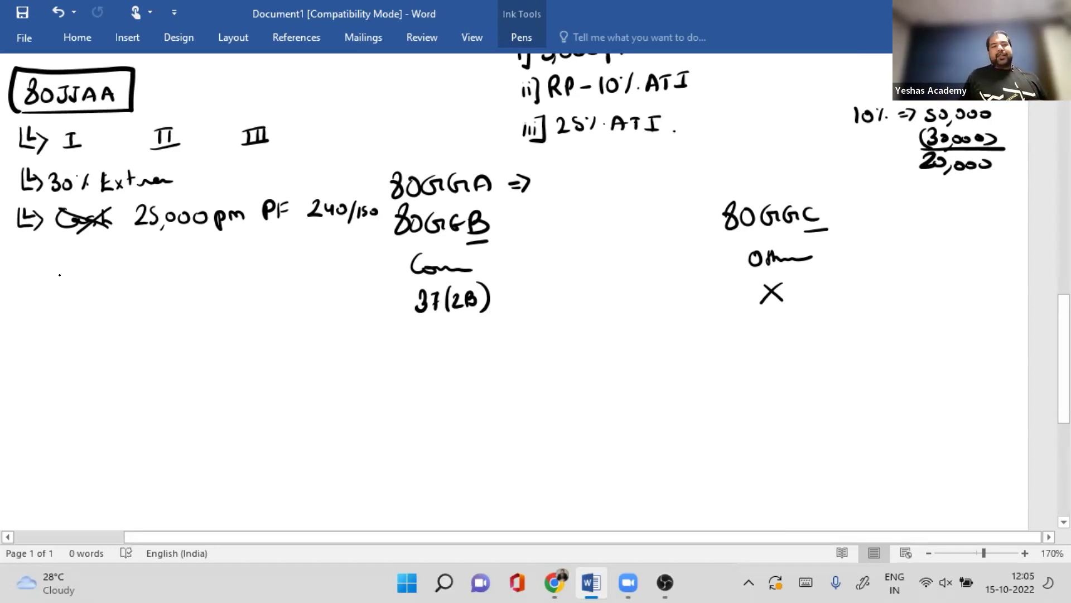
Step: Write the 80QQB heading below the notes, underline it, and box it
{"action": "left_click_drag", "start_coordinate": [34, 272], "coordinate": [32, 273]}
{"action": "left_click_drag", "start_coordinate": [43, 279], "coordinate": [70, 295]}
{"action": "left_click_drag", "start_coordinate": [90, 282], "coordinate": [88, 295]}
{"action": "left_click_drag", "start_coordinate": [106, 279], "coordinate": [105, 294]}
{"action": "left_click_drag", "start_coordinate": [13, 307], "coordinate": [81, 305]}
{"action": "left_click_drag", "start_coordinate": [8, 302], "coordinate": [8, 305]}
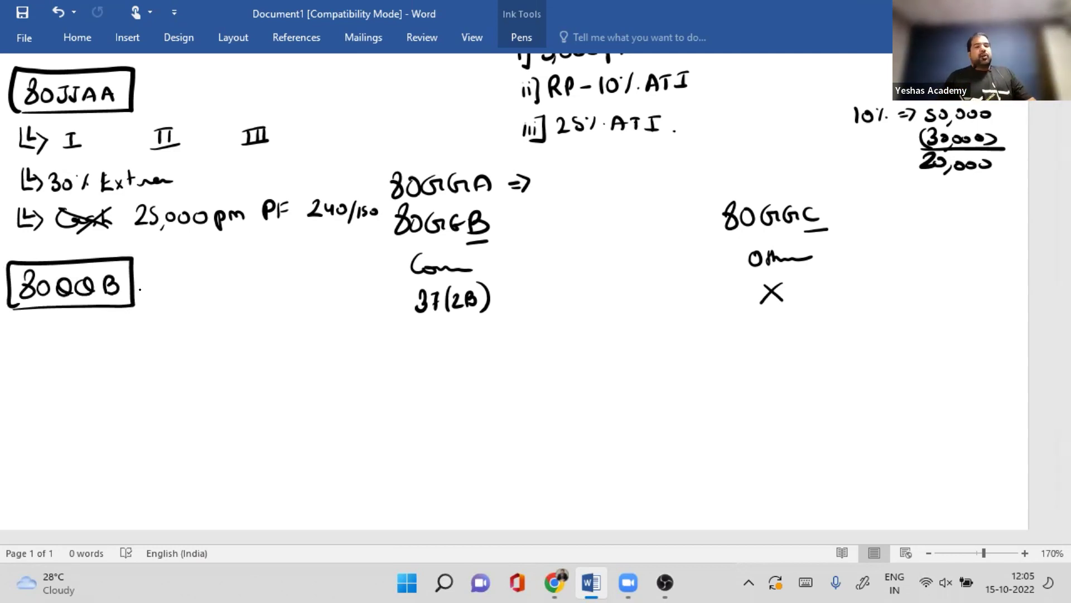
Step: Write 'author ⇒ Ind' beside the 80QQB heading
{"action": "left_click_drag", "start_coordinate": [144, 284], "coordinate": [156, 283]}
{"action": "mouse_move", "coordinate": [144, 291]}
{"action": "left_mouse_down"}
{"action": "mouse_move", "coordinate": [199, 277]}
{"action": "mouse_move", "coordinate": [238, 288]}
{"action": "left_mouse_up"}
{"action": "left_click_drag", "start_coordinate": [245, 288], "coordinate": [255, 293]}
{"action": "left_click_drag", "start_coordinate": [256, 281], "coordinate": [257, 296]}
{"action": "left_click_drag", "start_coordinate": [268, 277], "coordinate": [282, 275]}
{"action": "left_click_drag", "start_coordinate": [275, 276], "coordinate": [274, 294]}
{"action": "left_click", "coordinate": [287, 291]}
{"action": "left_click_drag", "start_coordinate": [267, 294], "coordinate": [298, 291]}
{"action": "left_click_drag", "start_coordinate": [306, 283], "coordinate": [308, 291]}
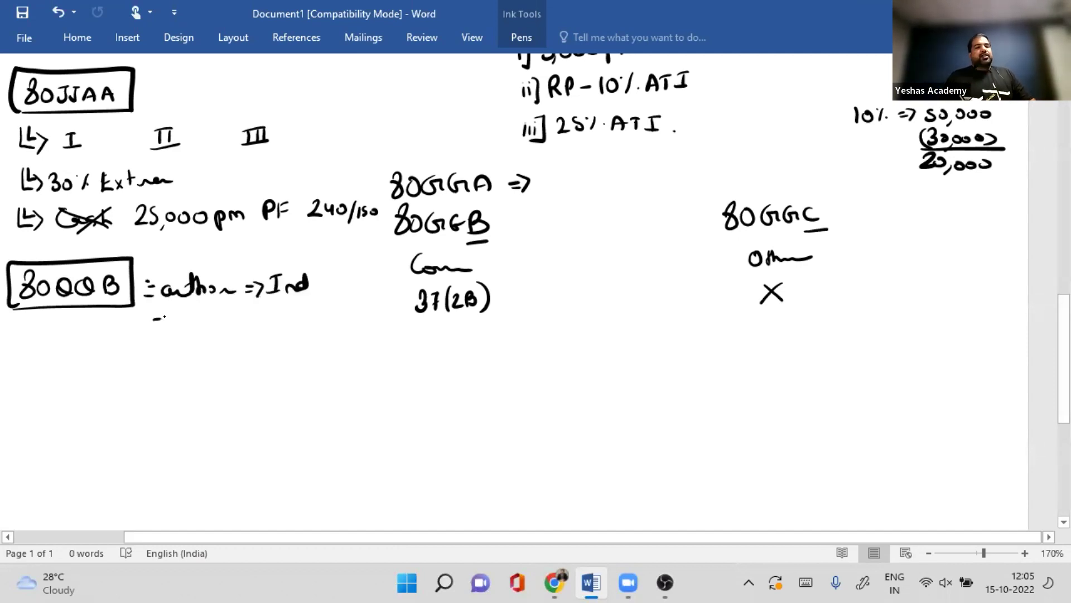
Step: Below it, draw an arrow and write 'S1: 15% 4l'
{"action": "left_click_drag", "start_coordinate": [154, 323], "coordinate": [163, 322]}
{"action": "left_click_drag", "start_coordinate": [161, 314], "coordinate": [164, 329]}
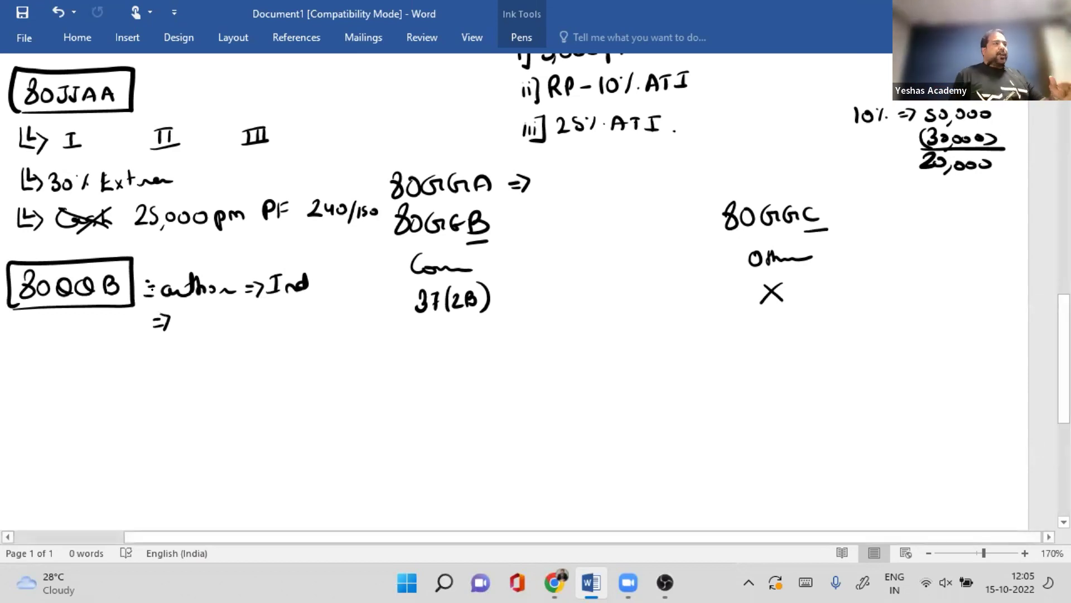
{"action": "mouse_move", "coordinate": [196, 313]}
{"action": "left_mouse_down"}
{"action": "mouse_move", "coordinate": [185, 328]}
{"action": "mouse_move", "coordinate": [214, 328]}
{"action": "left_mouse_up"}
{"action": "left_click", "coordinate": [223, 316]}
{"action": "left_click", "coordinate": [224, 327]}
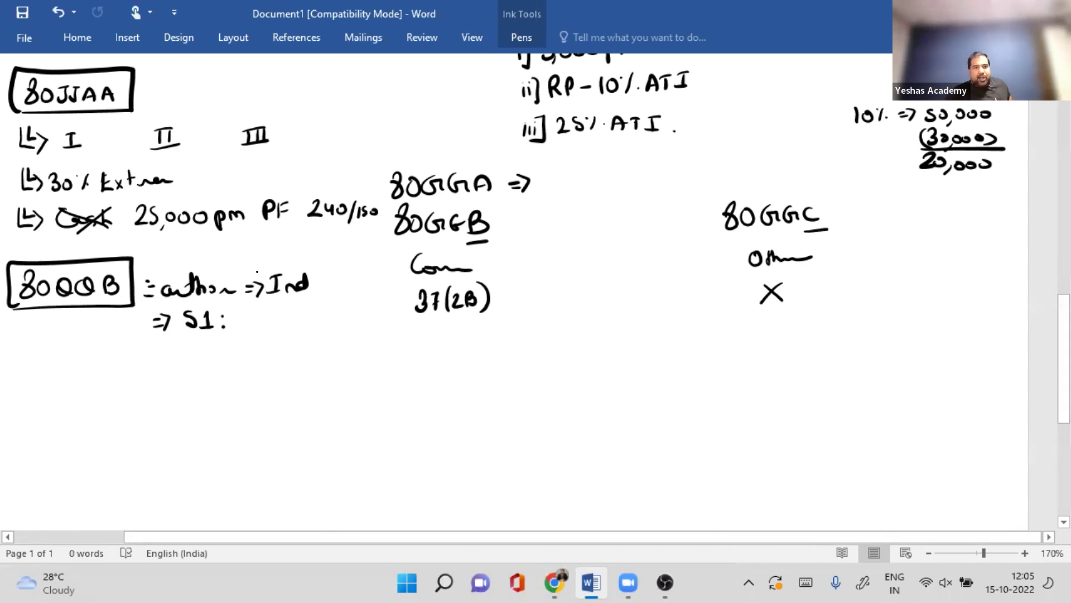
{"action": "left_click_drag", "start_coordinate": [237, 313], "coordinate": [238, 329]}
{"action": "mouse_move", "coordinate": [246, 314]}
{"action": "left_mouse_down"}
{"action": "mouse_move", "coordinate": [249, 328]}
{"action": "mouse_move", "coordinate": [256, 312]}
{"action": "left_mouse_up"}
{"action": "left_click", "coordinate": [271, 328]}
{"action": "mouse_move", "coordinate": [267, 312]}
{"action": "left_mouse_down"}
{"action": "mouse_move", "coordinate": [261, 329]}
{"action": "mouse_move", "coordinate": [300, 327]}
{"action": "left_mouse_up"}
{"action": "mouse_move", "coordinate": [314, 309]}
{"action": "left_mouse_down"}
{"action": "mouse_move", "coordinate": [310, 326]}
{"action": "mouse_move", "coordinate": [326, 317]}
{"action": "left_mouse_up"}
Step: Write the second slab line 'S2: I + F ⇒ 3l'
{"action": "left_click_drag", "start_coordinate": [200, 348], "coordinate": [193, 360]}
{"action": "left_click_drag", "start_coordinate": [207, 351], "coordinate": [219, 359]}
{"action": "left_click", "coordinate": [227, 350]}
{"action": "left_click", "coordinate": [227, 360]}
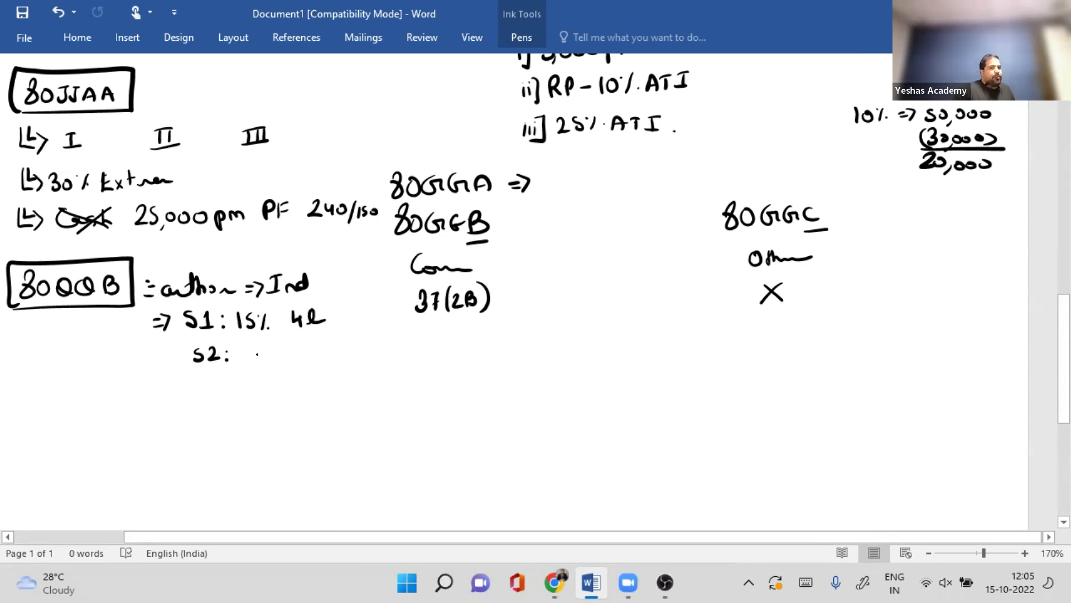
{"action": "left_click_drag", "start_coordinate": [244, 347], "coordinate": [257, 346]}
{"action": "left_click_drag", "start_coordinate": [250, 346], "coordinate": [251, 360]}
{"action": "left_click_drag", "start_coordinate": [244, 360], "coordinate": [257, 361]}
{"action": "left_click_drag", "start_coordinate": [263, 354], "coordinate": [276, 354]}
{"action": "mouse_move", "coordinate": [269, 347]}
{"action": "left_mouse_down"}
{"action": "mouse_move", "coordinate": [270, 360]}
{"action": "mouse_move", "coordinate": [289, 358]}
{"action": "left_mouse_up"}
{"action": "left_click_drag", "start_coordinate": [289, 344], "coordinate": [300, 343]}
{"action": "left_click_drag", "start_coordinate": [289, 350], "coordinate": [327, 345]}
{"action": "mouse_move", "coordinate": [316, 350]}
{"action": "left_mouse_down"}
{"action": "mouse_move", "coordinate": [328, 350]}
{"action": "mouse_move", "coordinate": [322, 356]}
{"action": "left_mouse_up"}
{"action": "left_click_drag", "start_coordinate": [337, 338], "coordinate": [343, 349]}
{"action": "mouse_move", "coordinate": [342, 338]}
{"action": "left_mouse_down"}
{"action": "mouse_move", "coordinate": [341, 355]}
{"action": "mouse_move", "coordinate": [362, 352]}
{"action": "left_mouse_up"}
{"action": "left_click", "coordinate": [348, 351]}
{"action": "mouse_move", "coordinate": [369, 342]}
{"action": "left_mouse_down"}
{"action": "mouse_move", "coordinate": [393, 347]}
{"action": "mouse_move", "coordinate": [336, 342]}
{"action": "mouse_move", "coordinate": [337, 353]}
{"action": "mouse_move", "coordinate": [367, 351]}
{"action": "left_mouse_up"}
Step: Write 'S3:' with '(50l)' to its right and '2,50,000' underneath
{"action": "left_click_drag", "start_coordinate": [204, 384], "coordinate": [195, 394]}
{"action": "mouse_move", "coordinate": [208, 383]}
{"action": "left_mouse_down"}
{"action": "mouse_move", "coordinate": [217, 392]}
{"action": "mouse_move", "coordinate": [206, 396]}
{"action": "left_mouse_up"}
{"action": "left_click", "coordinate": [227, 386]}
{"action": "left_click", "coordinate": [227, 393]}
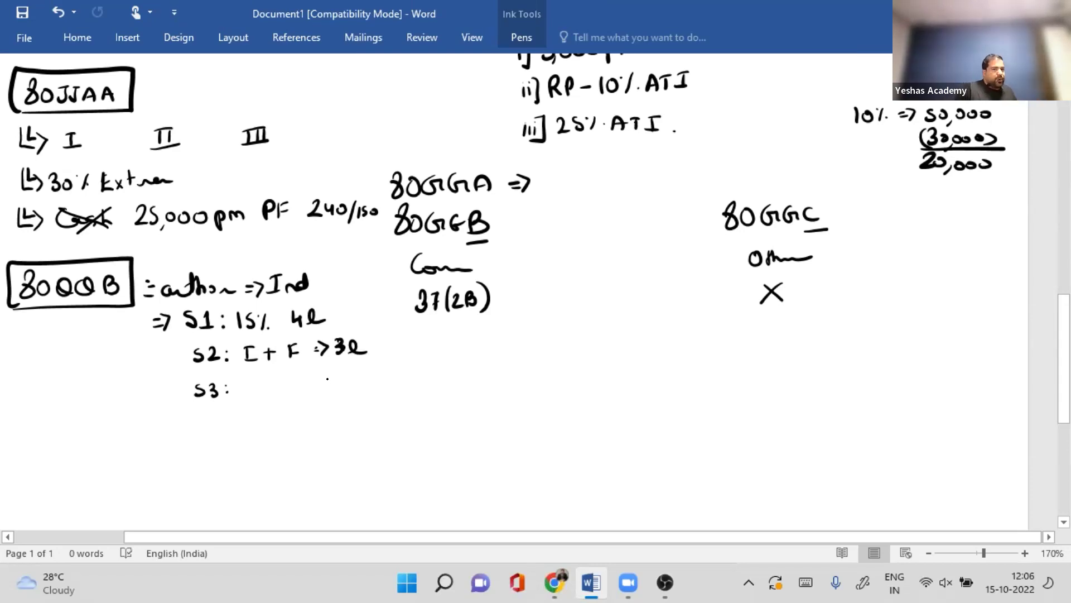
{"action": "left_click_drag", "start_coordinate": [336, 379], "coordinate": [329, 391]}
{"action": "left_click_drag", "start_coordinate": [345, 379], "coordinate": [344, 380]}
{"action": "mouse_move", "coordinate": [351, 373]}
{"action": "left_mouse_down"}
{"action": "mouse_move", "coordinate": [360, 385]}
{"action": "mouse_move", "coordinate": [330, 398]}
{"action": "left_mouse_up"}
{"action": "mouse_move", "coordinate": [360, 373]}
{"action": "left_mouse_down"}
{"action": "mouse_move", "coordinate": [364, 392]}
{"action": "mouse_move", "coordinate": [334, 426]}
{"action": "left_mouse_up"}
{"action": "left_click_drag", "start_coordinate": [337, 422], "coordinate": [334, 428]}
{"action": "mouse_move", "coordinate": [351, 411]}
{"action": "left_mouse_down"}
{"action": "mouse_move", "coordinate": [344, 424]}
{"action": "mouse_move", "coordinate": [359, 412]}
{"action": "mouse_move", "coordinate": [360, 429]}
{"action": "left_mouse_up"}
{"action": "left_click_drag", "start_coordinate": [370, 410], "coordinate": [396, 411]}
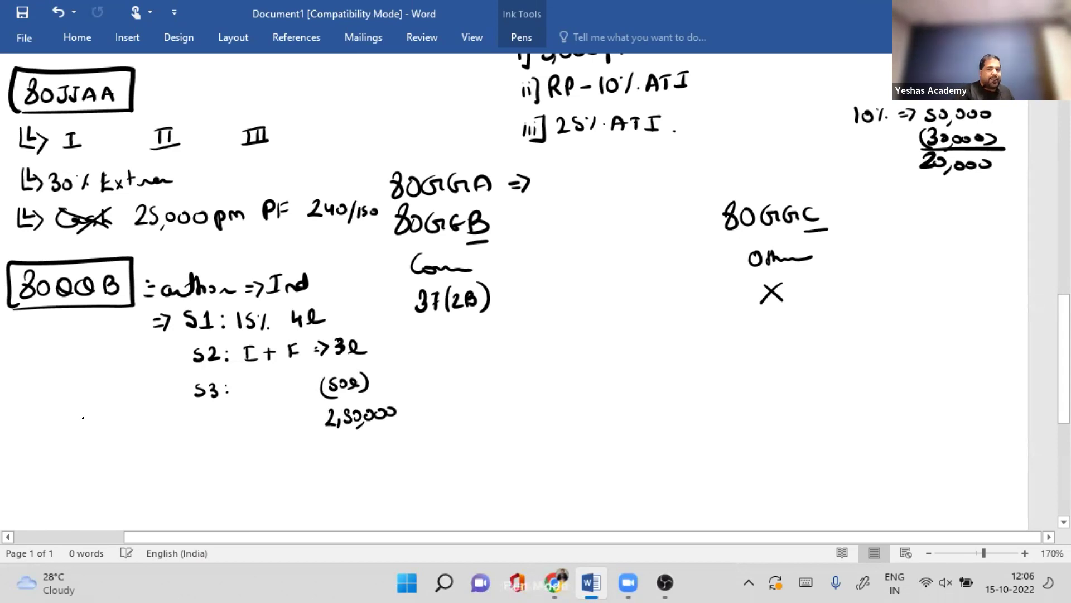
Step: Scroll down and add a circled R to the left of S2
{"action": "scroll", "coordinate": [84, 417], "scroll_direction": "down", "scroll_amount": 1}
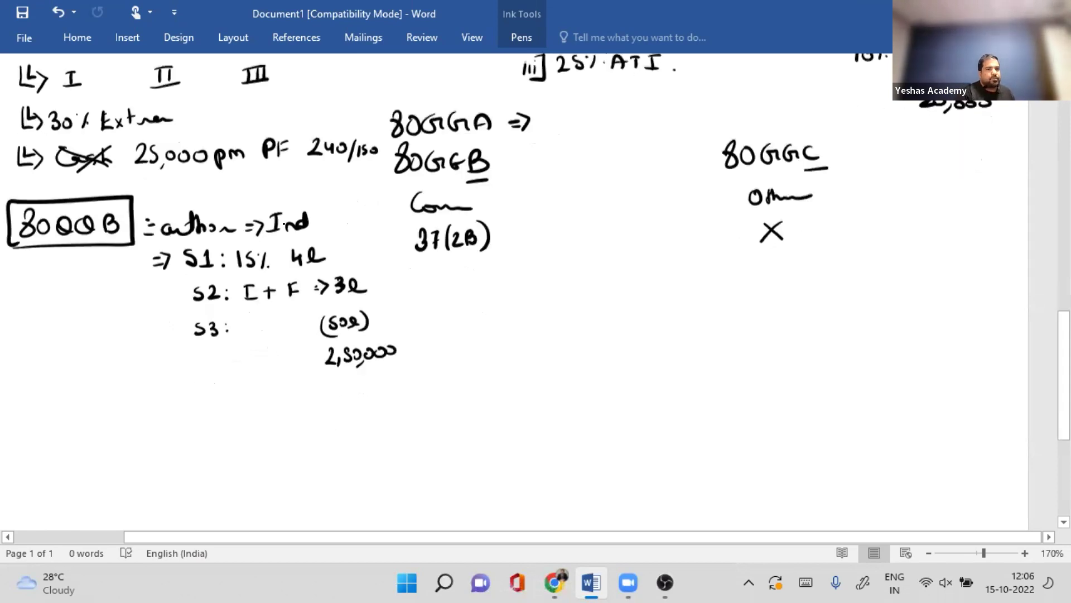
{"action": "scroll", "coordinate": [95, 195], "scroll_direction": "down", "scroll_amount": 1}
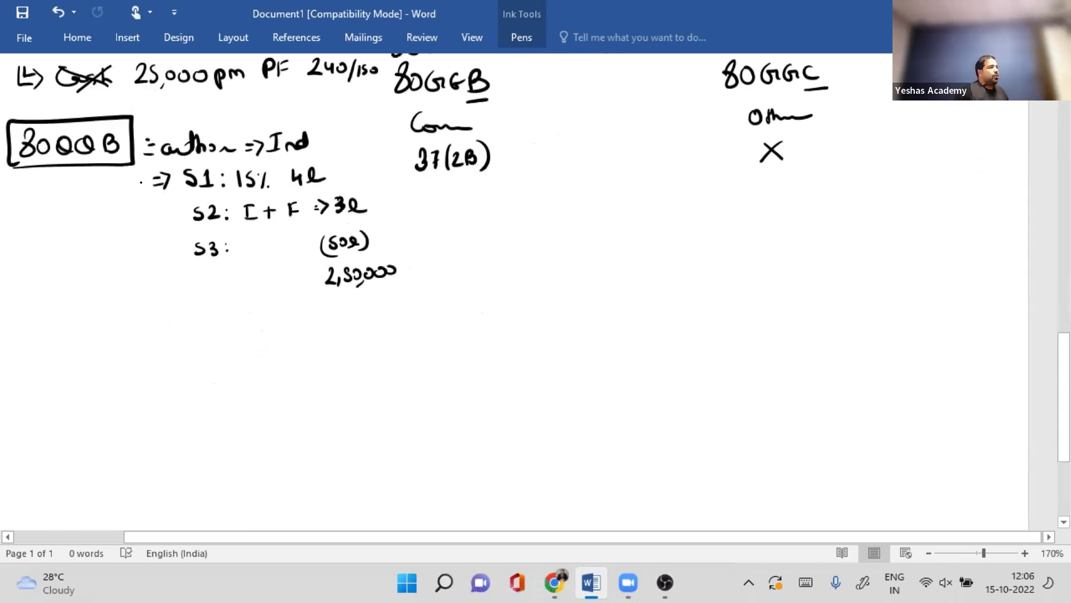
{"action": "mouse_move", "coordinate": [140, 208]}
{"action": "left_mouse_down"}
{"action": "mouse_move", "coordinate": [140, 222]}
{"action": "mouse_move", "coordinate": [154, 222]}
{"action": "left_mouse_up"}
{"action": "left_click_drag", "start_coordinate": [146, 191], "coordinate": [140, 193]}
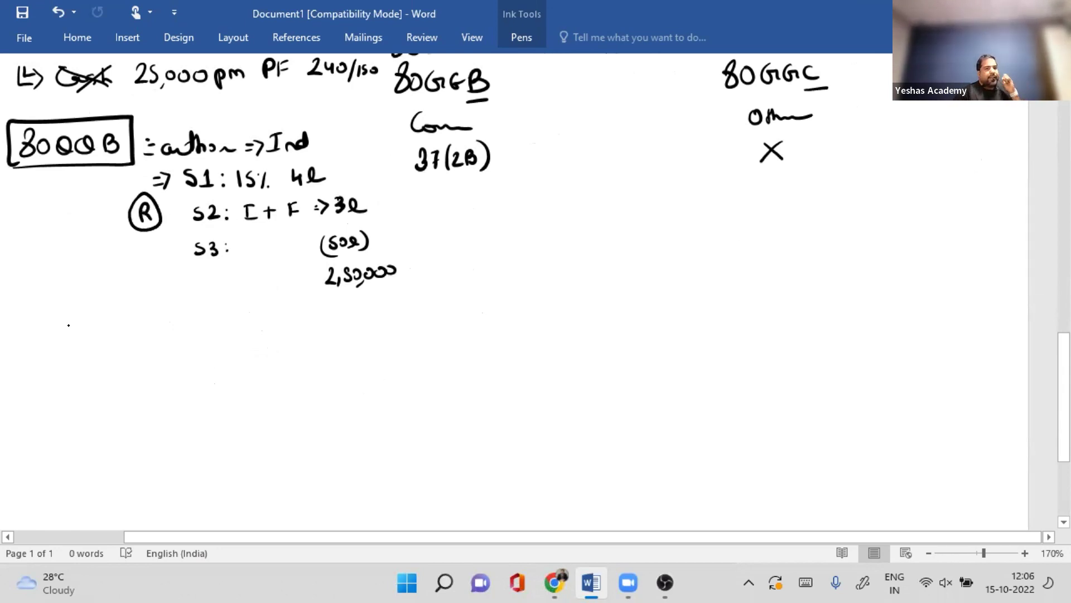
Step: Write the 80RRB heading, underline it and draw a box around it
{"action": "left_click_drag", "start_coordinate": [43, 316], "coordinate": [42, 318]}
{"action": "left_click_drag", "start_coordinate": [56, 324], "coordinate": [55, 325]}
{"action": "mouse_move", "coordinate": [70, 342]}
{"action": "left_mouse_down"}
{"action": "mouse_move", "coordinate": [71, 330]}
{"action": "mouse_move", "coordinate": [81, 339]}
{"action": "left_mouse_up"}
{"action": "left_click_drag", "start_coordinate": [90, 338], "coordinate": [105, 337]}
{"action": "left_click_drag", "start_coordinate": [111, 337], "coordinate": [129, 333]}
{"action": "left_click_drag", "start_coordinate": [28, 351], "coordinate": [142, 347]}
{"action": "left_click_drag", "start_coordinate": [18, 306], "coordinate": [20, 353]}
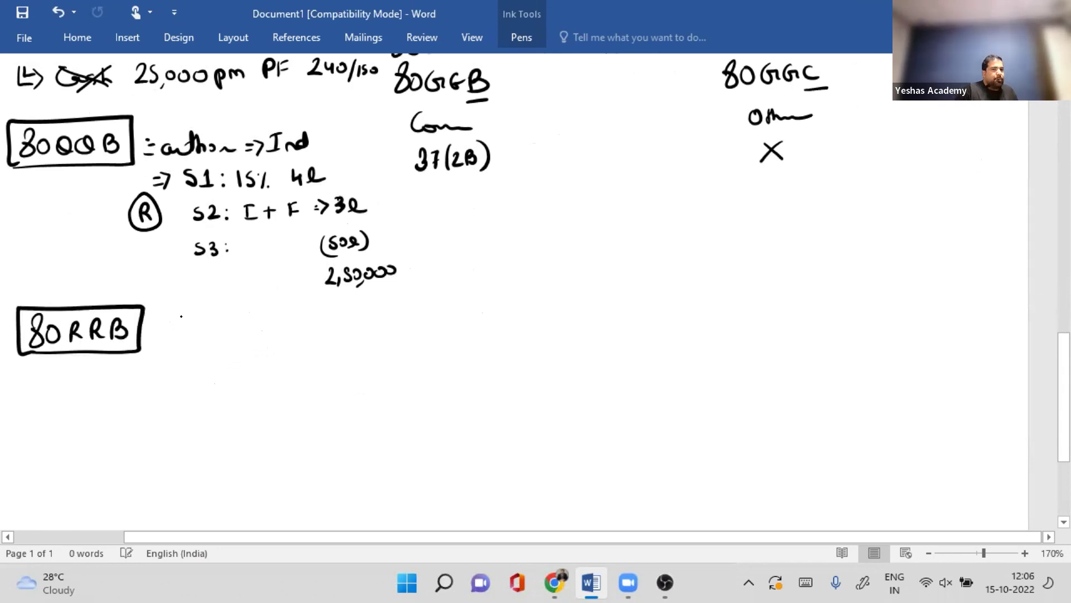
Step: Write 'Patent' beside 80RRB with 'S1' marked X underneath
{"action": "left_click", "coordinate": [160, 324]}
{"action": "left_click", "coordinate": [160, 337]}
{"action": "left_click", "coordinate": [192, 335]}
{"action": "mouse_move", "coordinate": [179, 312]}
{"action": "left_mouse_down"}
{"action": "mouse_move", "coordinate": [179, 337]}
{"action": "mouse_move", "coordinate": [244, 310]}
{"action": "left_mouse_up"}
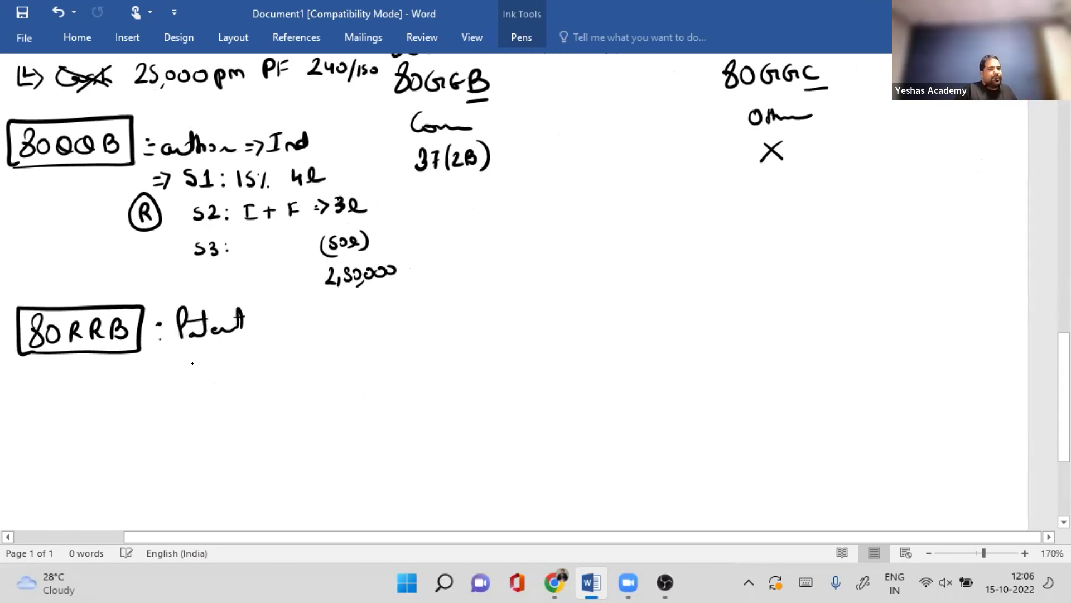
{"action": "left_click_drag", "start_coordinate": [177, 360], "coordinate": [167, 374]}
{"action": "left_click_drag", "start_coordinate": [187, 359], "coordinate": [187, 374]}
{"action": "left_click_drag", "start_coordinate": [198, 366], "coordinate": [202, 372]}
{"action": "left_click_drag", "start_coordinate": [227, 358], "coordinate": [240, 372]}
{"action": "left_click_drag", "start_coordinate": [239, 357], "coordinate": [228, 372]}
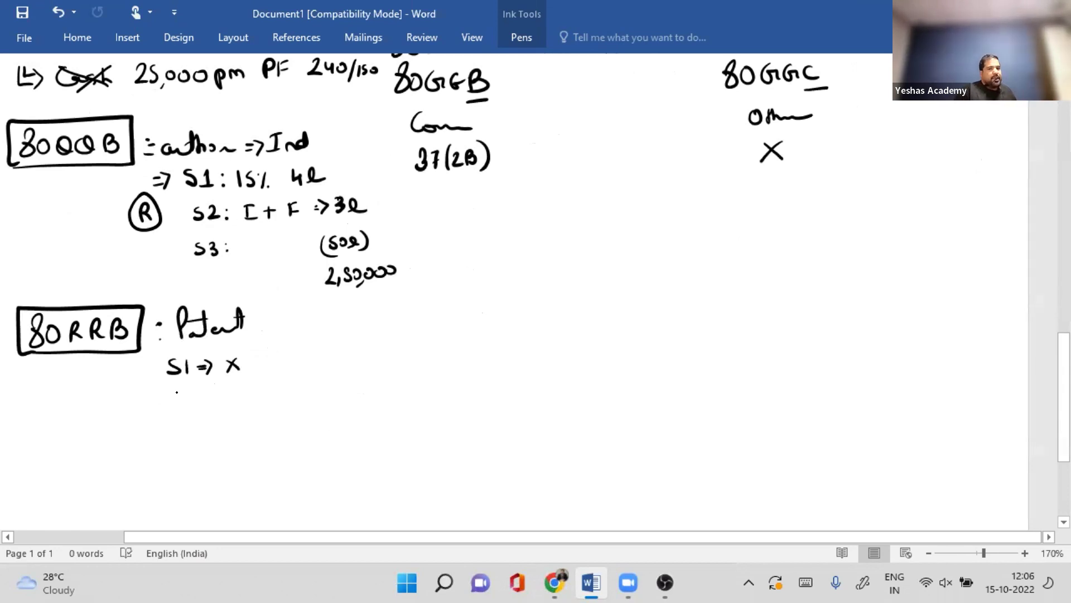
Step: Add the line 'S2 ⇒ Ind.' below S1
{"action": "left_click_drag", "start_coordinate": [175, 390], "coordinate": [168, 405]}
{"action": "left_click_drag", "start_coordinate": [184, 392], "coordinate": [197, 405]}
{"action": "left_click_drag", "start_coordinate": [202, 397], "coordinate": [211, 397]}
{"action": "left_click_drag", "start_coordinate": [202, 403], "coordinate": [210, 403]}
{"action": "mouse_move", "coordinate": [212, 393]}
{"action": "left_mouse_down"}
{"action": "mouse_move", "coordinate": [217, 405]}
{"action": "mouse_move", "coordinate": [235, 405]}
{"action": "left_mouse_up"}
{"action": "left_click_drag", "start_coordinate": [238, 397], "coordinate": [271, 403]}
{"action": "left_click", "coordinate": [281, 400]}
Step: Write 'S3' and draw a brace beside the slabs labelled '3l'
{"action": "left_click_drag", "start_coordinate": [177, 425], "coordinate": [166, 439]}
{"action": "left_click_drag", "start_coordinate": [183, 426], "coordinate": [184, 439]}
{"action": "left_click_drag", "start_coordinate": [292, 334], "coordinate": [304, 417]}
{"action": "left_click_drag", "start_coordinate": [327, 362], "coordinate": [328, 381]}
{"action": "left_click_drag", "start_coordinate": [342, 375], "coordinate": [367, 373]}
Step: Extend the Patent line to read 'Patent ⇒ Ind ⇒ circled R'
{"action": "left_click_drag", "start_coordinate": [258, 316], "coordinate": [269, 318]}
{"action": "left_click_drag", "start_coordinate": [274, 314], "coordinate": [281, 313]}
{"action": "left_click_drag", "start_coordinate": [278, 313], "coordinate": [281, 322]}
{"action": "left_click_drag", "start_coordinate": [283, 322], "coordinate": [294, 317]}
{"action": "left_click", "coordinate": [322, 313]}
{"action": "left_click", "coordinate": [323, 318]}
{"action": "left_click_drag", "start_coordinate": [299, 320], "coordinate": [329, 315]}
{"action": "left_click_drag", "start_coordinate": [322, 319], "coordinate": [329, 319]}
{"action": "left_click_drag", "start_coordinate": [328, 310], "coordinate": [331, 322]}
{"action": "left_click_drag", "start_coordinate": [346, 325], "coordinate": [357, 322]}
{"action": "left_click_drag", "start_coordinate": [354, 301], "coordinate": [351, 302]}
Step: Write the 80TTA heading in the middle of the page
{"action": "left_click_drag", "start_coordinate": [542, 244], "coordinate": [536, 241]}
{"action": "left_click_drag", "start_coordinate": [556, 252], "coordinate": [554, 252]}
{"action": "left_click_drag", "start_coordinate": [564, 252], "coordinate": [575, 252]}
{"action": "mouse_move", "coordinate": [569, 252]}
{"action": "left_mouse_down"}
{"action": "mouse_move", "coordinate": [570, 268]}
{"action": "mouse_move", "coordinate": [593, 249]}
{"action": "left_mouse_up"}
{"action": "left_click_drag", "start_coordinate": [586, 250], "coordinate": [586, 268]}
{"action": "left_click_drag", "start_coordinate": [596, 264], "coordinate": [615, 262]}
{"action": "left_click_drag", "start_coordinate": [599, 257], "coordinate": [610, 256]}
Step: Write the 80TTB heading on the right side of the page
{"action": "left_click_drag", "start_coordinate": [854, 241], "coordinate": [852, 243]}
{"action": "left_click_drag", "start_coordinate": [865, 248], "coordinate": [890, 250]}
{"action": "left_click_drag", "start_coordinate": [885, 251], "coordinate": [885, 261]}
{"action": "left_click_drag", "start_coordinate": [893, 250], "coordinate": [906, 249]}
{"action": "left_click_drag", "start_coordinate": [899, 250], "coordinate": [899, 262]}
{"action": "left_click_drag", "start_coordinate": [913, 261], "coordinate": [915, 254]}
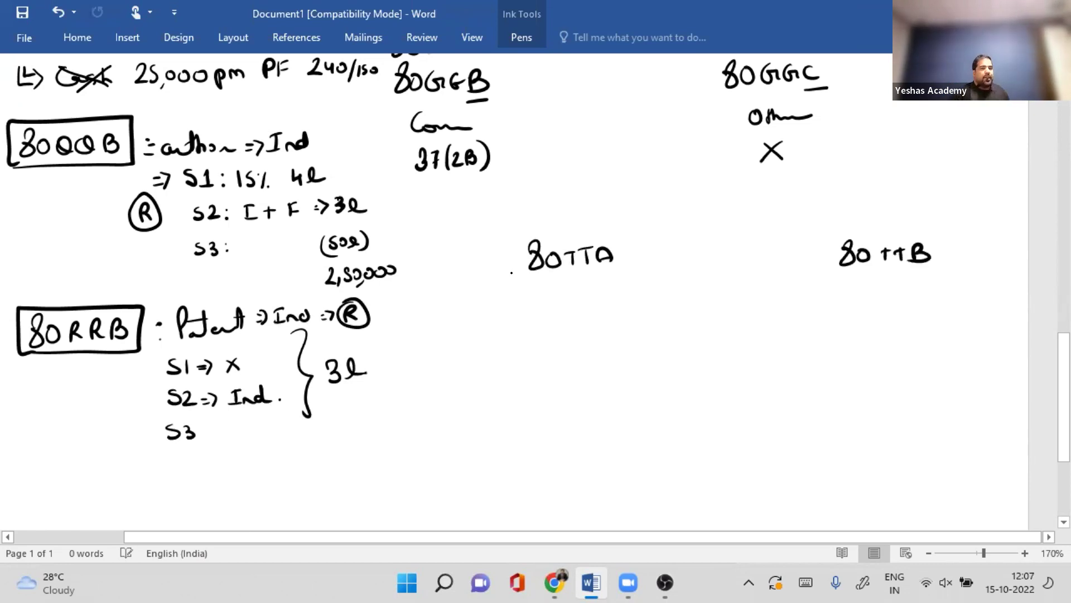
Step: Ink the first two 80TTA arrow bullets: 'Int' and 'I<60y & HUFs'
{"action": "mouse_move", "coordinate": [490, 284]}
{"action": "left_mouse_down"}
{"action": "mouse_move", "coordinate": [508, 307]}
{"action": "mouse_move", "coordinate": [538, 302]}
{"action": "mouse_move", "coordinate": [543, 286]}
{"action": "left_mouse_up"}
{"action": "left_click_drag", "start_coordinate": [528, 305], "coordinate": [542, 304]}
{"action": "left_click_drag", "start_coordinate": [547, 304], "coordinate": [565, 282]}
{"action": "left_click_drag", "start_coordinate": [557, 288], "coordinate": [571, 287]}
{"action": "mouse_move", "coordinate": [492, 321]}
{"action": "left_mouse_down"}
{"action": "mouse_move", "coordinate": [512, 335]}
{"action": "mouse_move", "coordinate": [537, 323]}
{"action": "left_mouse_up"}
{"action": "left_click_drag", "start_coordinate": [529, 325], "coordinate": [529, 337]}
{"action": "left_click_drag", "start_coordinate": [522, 338], "coordinate": [553, 339]}
{"action": "left_click_drag", "start_coordinate": [565, 324], "coordinate": [558, 333]}
{"action": "left_click_drag", "start_coordinate": [568, 337], "coordinate": [576, 334]}
{"action": "left_click_drag", "start_coordinate": [580, 329], "coordinate": [586, 338]}
{"action": "left_click_drag", "start_coordinate": [607, 321], "coordinate": [605, 323]}
{"action": "left_click_drag", "start_coordinate": [617, 324], "coordinate": [624, 328]}
{"action": "left_click_drag", "start_coordinate": [624, 324], "coordinate": [624, 334]}
{"action": "left_click_drag", "start_coordinate": [631, 324], "coordinate": [640, 324]}
{"action": "left_click_drag", "start_coordinate": [645, 322], "coordinate": [644, 334]}
{"action": "left_click_drag", "start_coordinate": [645, 322], "coordinate": [652, 320]}
{"action": "left_click_drag", "start_coordinate": [644, 328], "coordinate": [657, 330]}
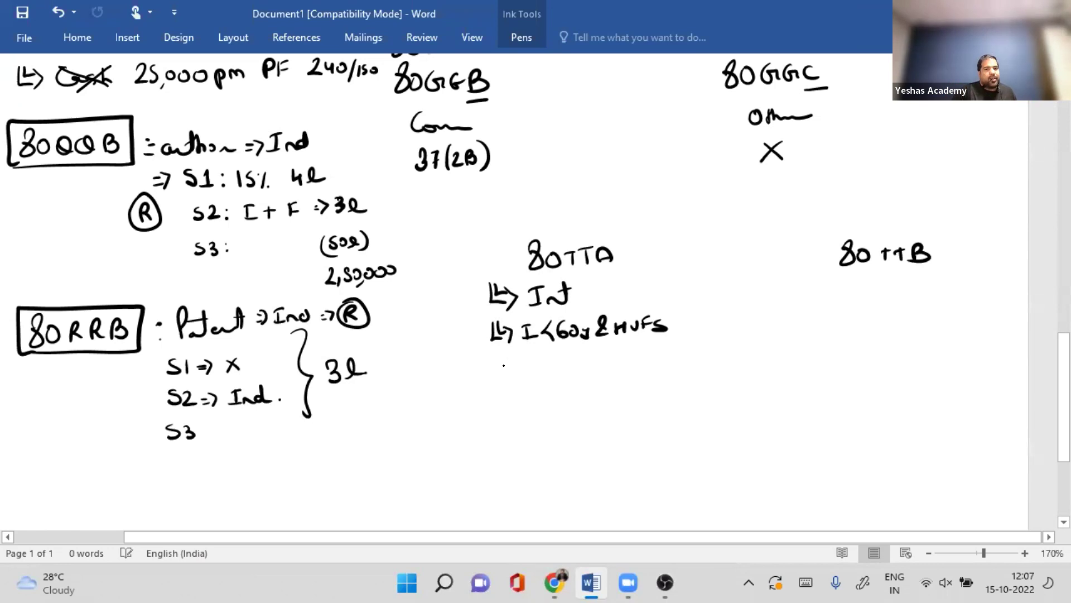
Step: Add 80TTA bullets '10,000', 'Saving A/C' and 'R & NR'
{"action": "left_click_drag", "start_coordinate": [492, 353], "coordinate": [528, 371]}
{"action": "left_click_drag", "start_coordinate": [539, 360], "coordinate": [545, 378]}
{"action": "left_click_drag", "start_coordinate": [561, 359], "coordinate": [559, 360]}
{"action": "left_click_drag", "start_coordinate": [576, 359], "coordinate": [574, 360]}
{"action": "left_click_drag", "start_coordinate": [591, 359], "coordinate": [590, 361]}
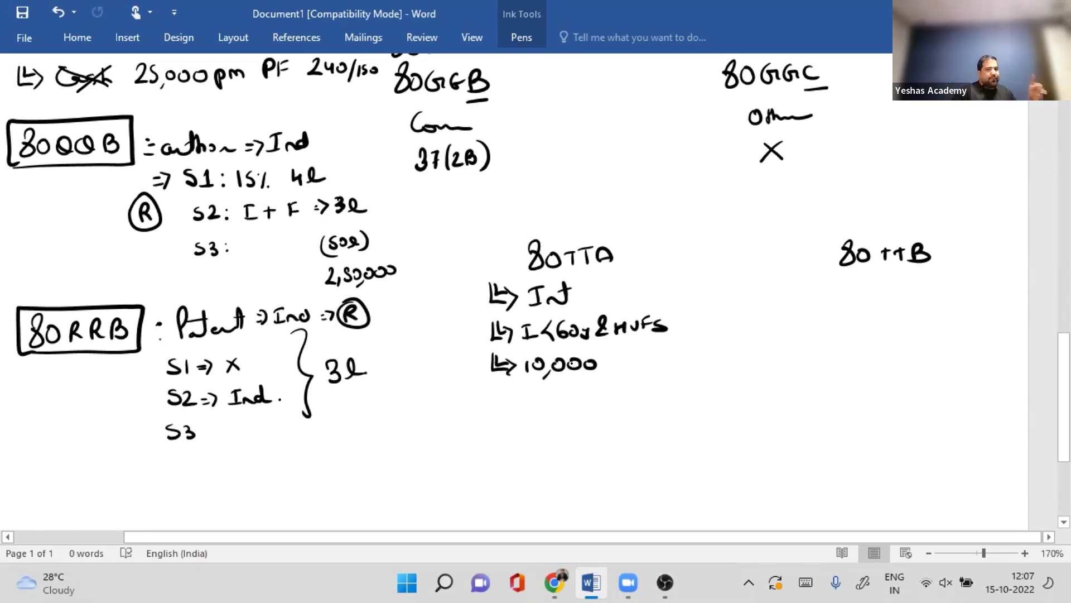
{"action": "left_click_drag", "start_coordinate": [493, 386], "coordinate": [502, 401]}
{"action": "left_click_drag", "start_coordinate": [532, 384], "coordinate": [523, 400]}
{"action": "mouse_move", "coordinate": [544, 395]}
{"action": "left_mouse_down"}
{"action": "mouse_move", "coordinate": [580, 396]}
{"action": "mouse_move", "coordinate": [577, 406]}
{"action": "left_mouse_up"}
{"action": "left_click_drag", "start_coordinate": [584, 400], "coordinate": [598, 384]}
{"action": "left_click_drag", "start_coordinate": [602, 382], "coordinate": [609, 398]}
{"action": "left_click_drag", "start_coordinate": [615, 385], "coordinate": [627, 397]}
{"action": "left_click_drag", "start_coordinate": [488, 418], "coordinate": [505, 444]}
{"action": "left_click_drag", "start_coordinate": [525, 440], "coordinate": [565, 439]}
{"action": "mouse_move", "coordinate": [571, 428]}
{"action": "left_mouse_down"}
{"action": "mouse_move", "coordinate": [572, 437]}
{"action": "mouse_move", "coordinate": [586, 422]}
{"action": "left_mouse_up"}
{"action": "left_click_drag", "start_coordinate": [593, 438], "coordinate": [608, 437]}
{"action": "left_click", "coordinate": [614, 432]}
Step: Ink 80TTB arrow bullets for Int and the age 60 condition
{"action": "left_click_drag", "start_coordinate": [831, 288], "coordinate": [837, 306]}
{"action": "left_click_drag", "start_coordinate": [840, 295], "coordinate": [841, 306]}
{"action": "left_click_drag", "start_coordinate": [861, 292], "coordinate": [871, 304]}
{"action": "left_click_drag", "start_coordinate": [874, 305], "coordinate": [891, 302]}
{"action": "left_click_drag", "start_coordinate": [890, 286], "coordinate": [900, 296]}
{"action": "left_click_drag", "start_coordinate": [834, 323], "coordinate": [844, 336]}
{"action": "left_click_drag", "start_coordinate": [843, 322], "coordinate": [853, 337]}
{"action": "left_click_drag", "start_coordinate": [873, 321], "coordinate": [886, 336]}
{"action": "left_click_drag", "start_coordinate": [896, 330], "coordinate": [902, 334]}
{"action": "left_click_drag", "start_coordinate": [912, 327], "coordinate": [919, 330]}
{"action": "left_click_drag", "start_coordinate": [925, 331], "coordinate": [953, 330]}
Step: Add 80TTB bullets '50,000', 'any' and a circled 'R'
{"action": "left_click_drag", "start_coordinate": [833, 356], "coordinate": [855, 368]}
{"action": "left_click_drag", "start_coordinate": [841, 359], "coordinate": [851, 370]}
{"action": "left_click_drag", "start_coordinate": [884, 356], "coordinate": [871, 368]}
{"action": "mouse_move", "coordinate": [892, 356]}
{"action": "left_mouse_down"}
{"action": "mouse_move", "coordinate": [895, 373]}
{"action": "mouse_move", "coordinate": [908, 358]}
{"action": "left_mouse_up"}
{"action": "left_click_drag", "start_coordinate": [924, 357], "coordinate": [922, 357]}
{"action": "left_click_drag", "start_coordinate": [938, 357], "coordinate": [937, 358]}
{"action": "left_click_drag", "start_coordinate": [837, 381], "coordinate": [855, 401]}
{"action": "left_click_drag", "start_coordinate": [861, 389], "coordinate": [861, 401]}
{"action": "left_click_drag", "start_coordinate": [888, 391], "coordinate": [917, 403]}
{"action": "left_click_drag", "start_coordinate": [848, 409], "coordinate": [866, 427]}
{"action": "left_click_drag", "start_coordinate": [883, 430], "coordinate": [895, 431]}
{"action": "left_click_drag", "start_coordinate": [892, 409], "coordinate": [893, 410]}
{"action": "left_click", "coordinate": [912, 427]}
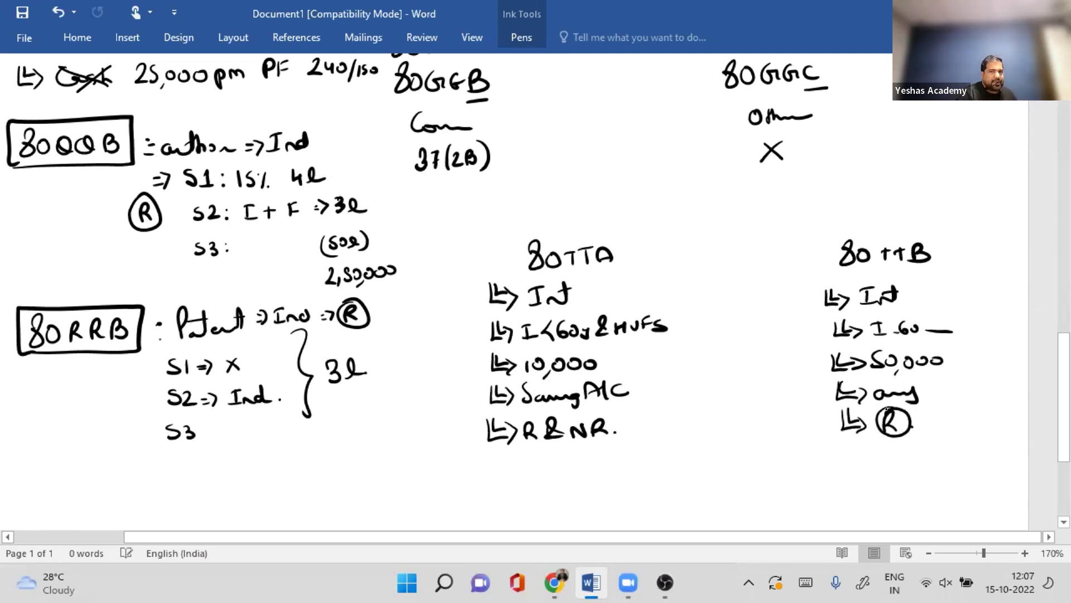
Step: Write '800' below S3 and draw a box around it
{"action": "mouse_move", "coordinate": [85, 477]}
{"action": "left_mouse_down"}
{"action": "mouse_move", "coordinate": [87, 502]}
{"action": "mouse_move", "coordinate": [111, 479]}
{"action": "left_mouse_up"}
{"action": "left_click_drag", "start_coordinate": [138, 478], "coordinate": [136, 479]}
{"action": "left_click_drag", "start_coordinate": [163, 460], "coordinate": [165, 500]}
{"action": "left_click_drag", "start_coordinate": [165, 502], "coordinate": [84, 505]}
{"action": "left_click_drag", "start_coordinate": [163, 457], "coordinate": [66, 509]}
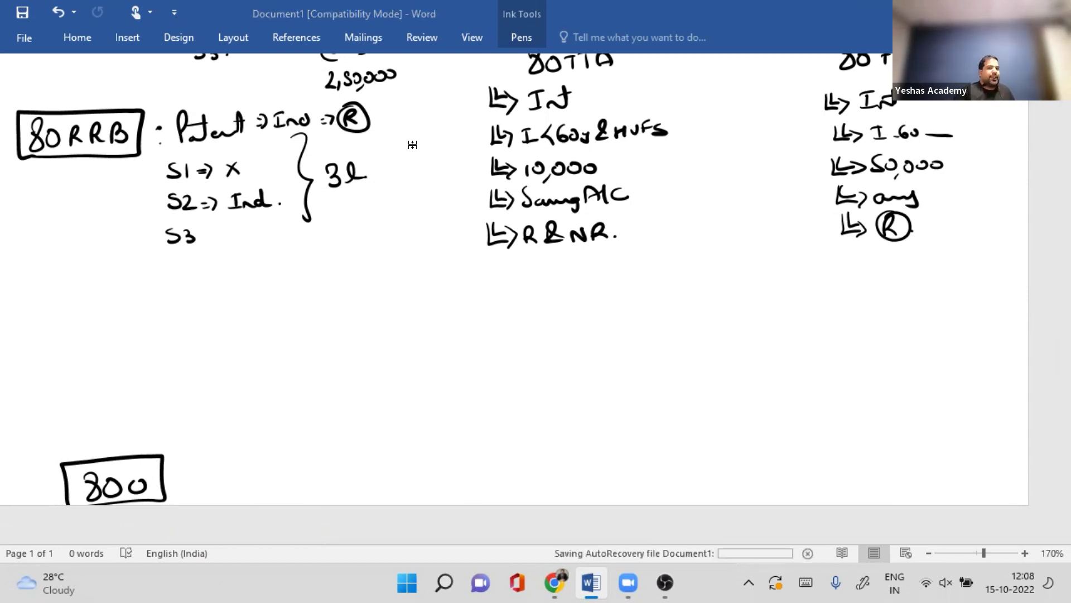
Step: Switch to the Pens tab under Ink Tools on the ribbon
{"action": "left_click", "coordinate": [517, 38]}
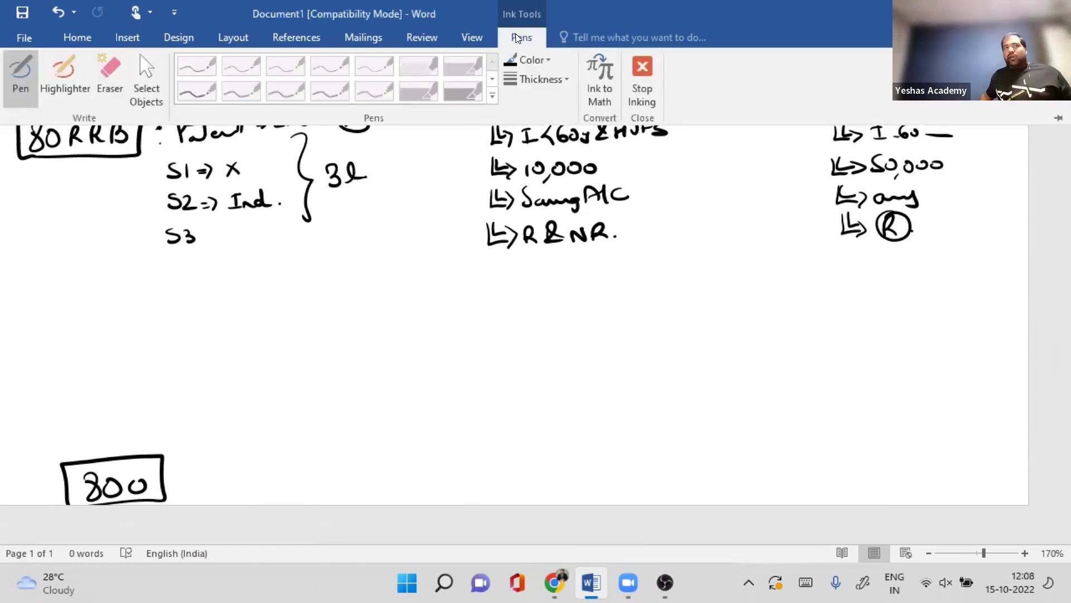